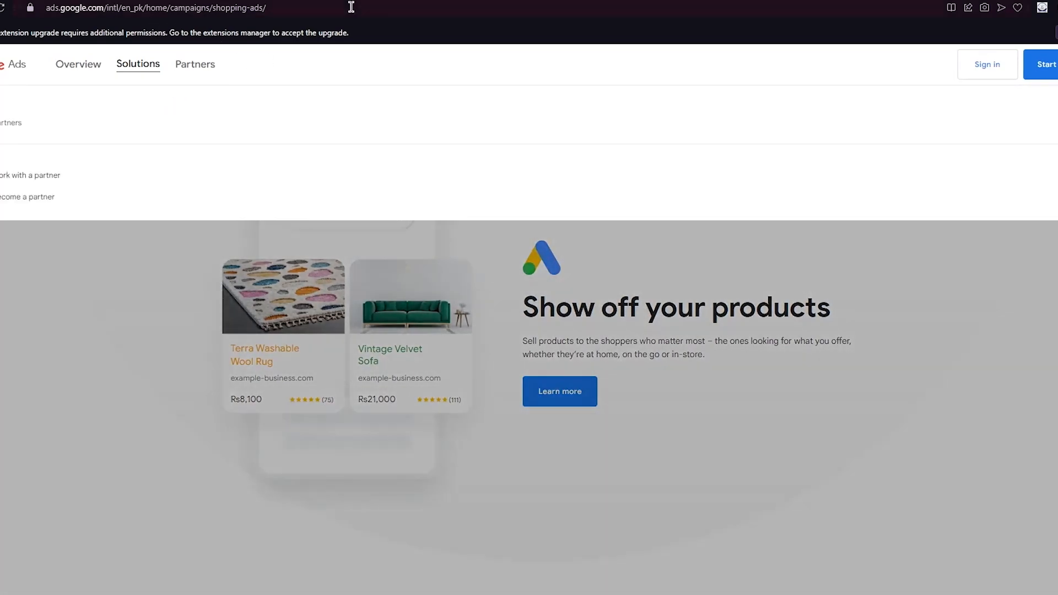
# Search the web for ads.google.com in place of the current page address and look over the results
pyautogui.moveTo(342, 6); pyautogui.dragTo(109, 17)
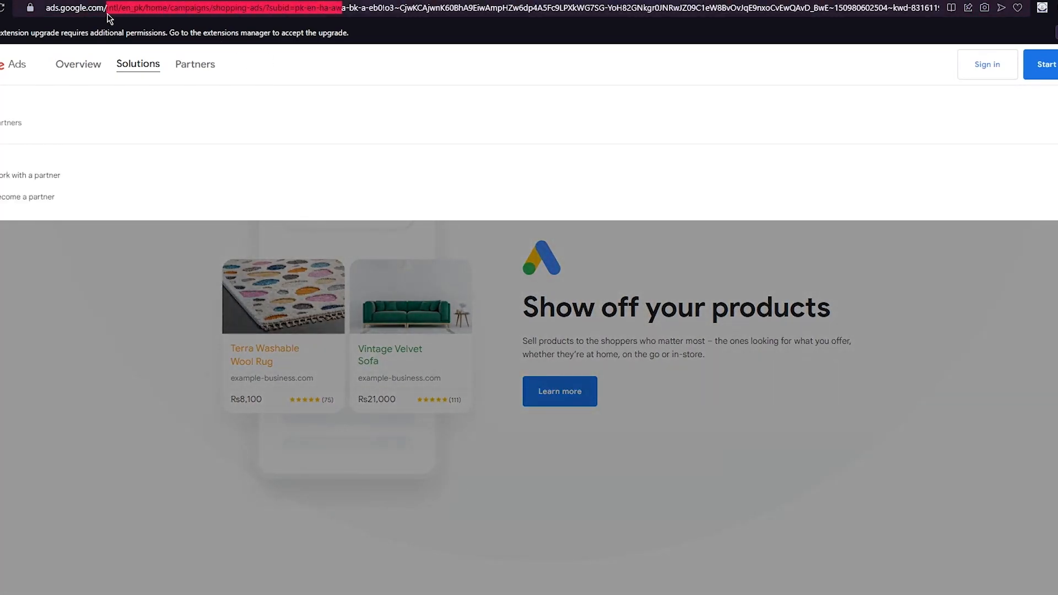
pyautogui.press('BackSpace')
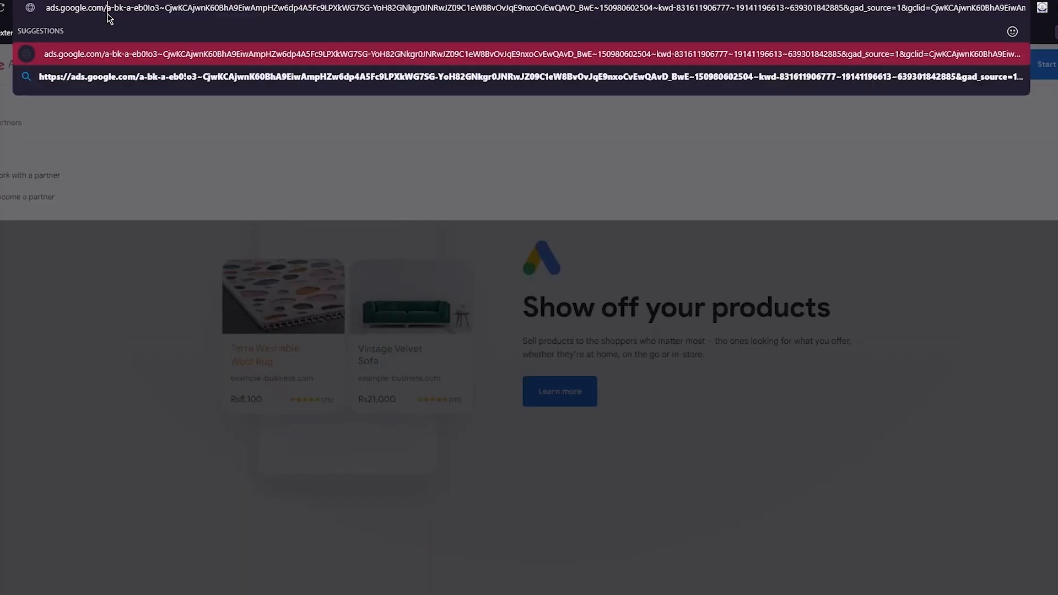
pyautogui.hotkey('ctrl', 'a')
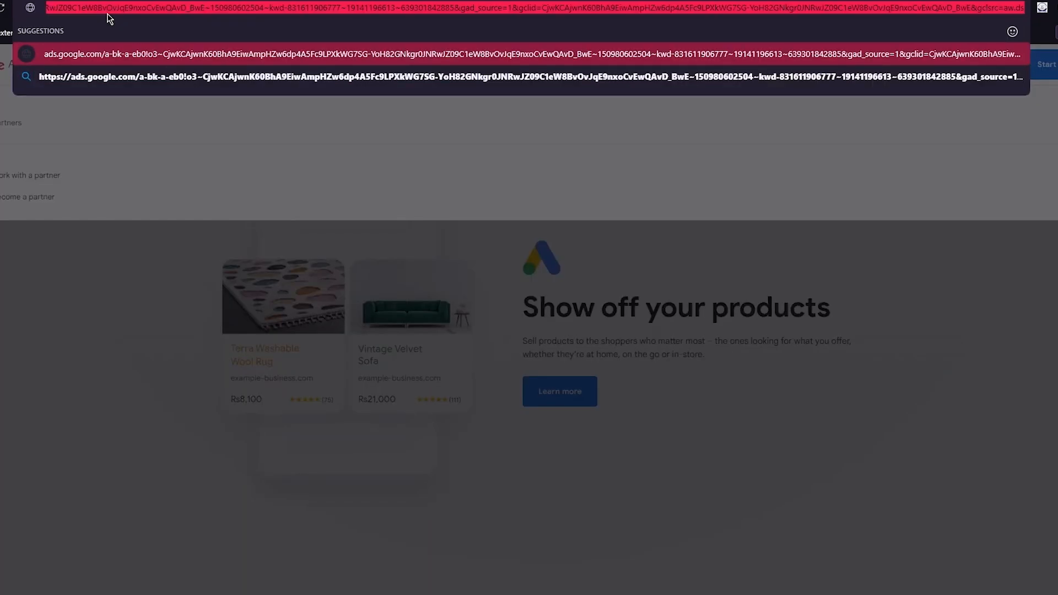
pyautogui.press('BackSpace')
pyautogui.write('ads')
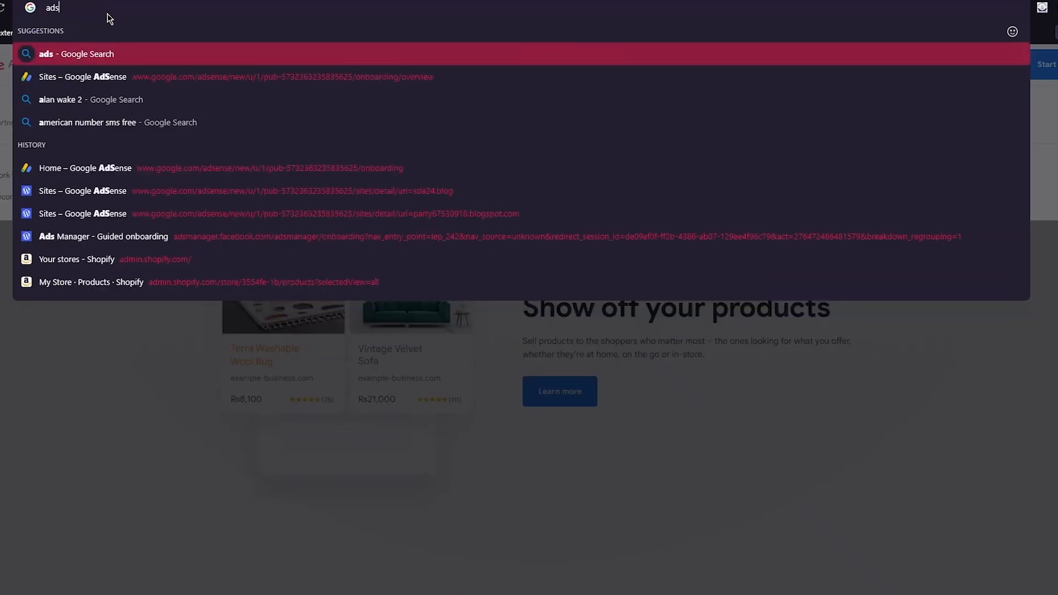
pyautogui.write('.goo')
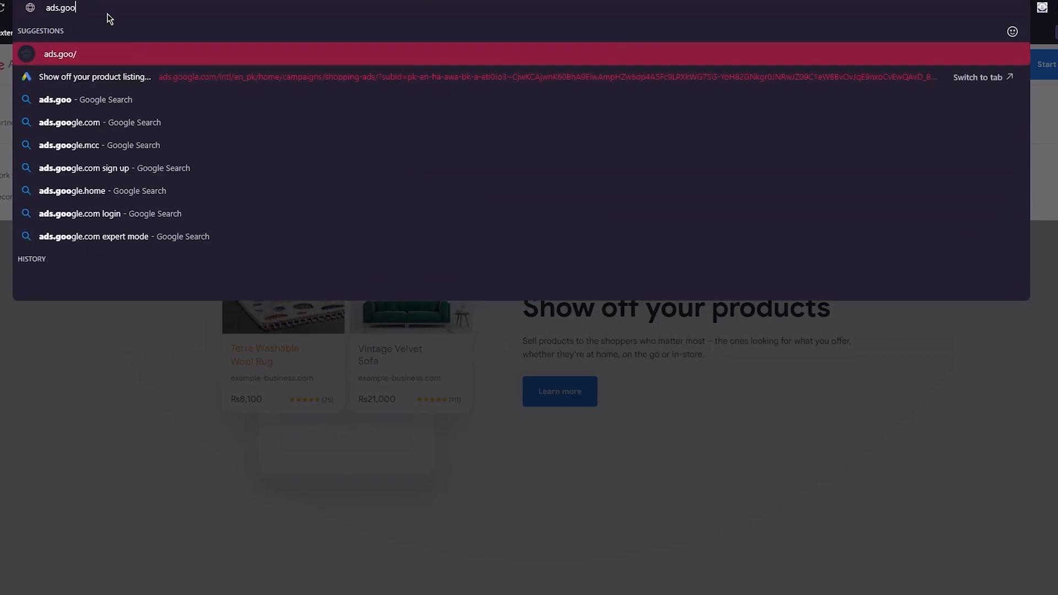
pyautogui.press('Down')
pyautogui.press('Down')
pyautogui.press('Down')
pyautogui.press('Return')
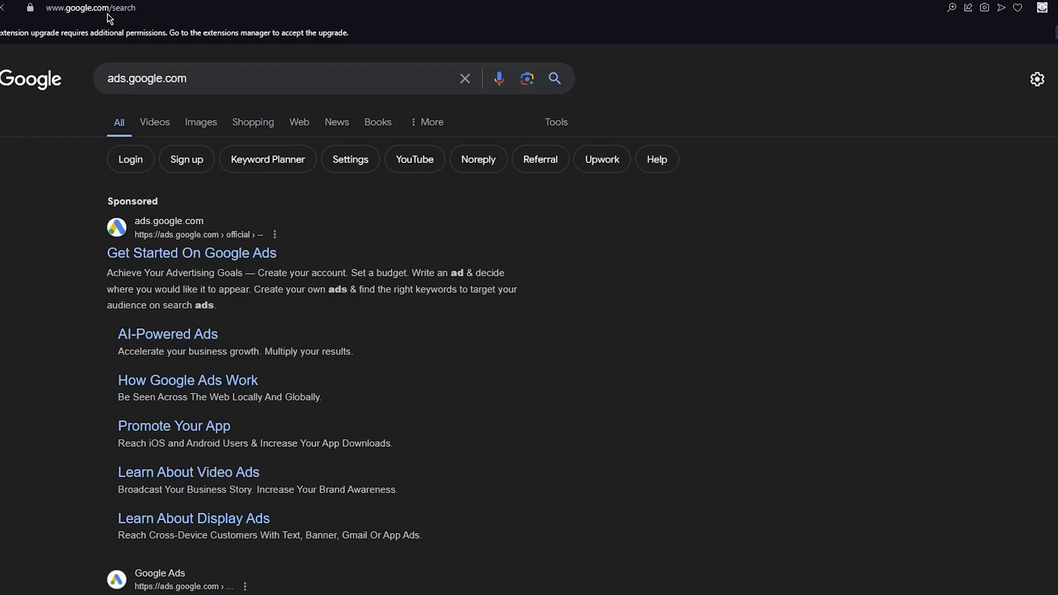
pyautogui.scroll(-5, 206, 335)
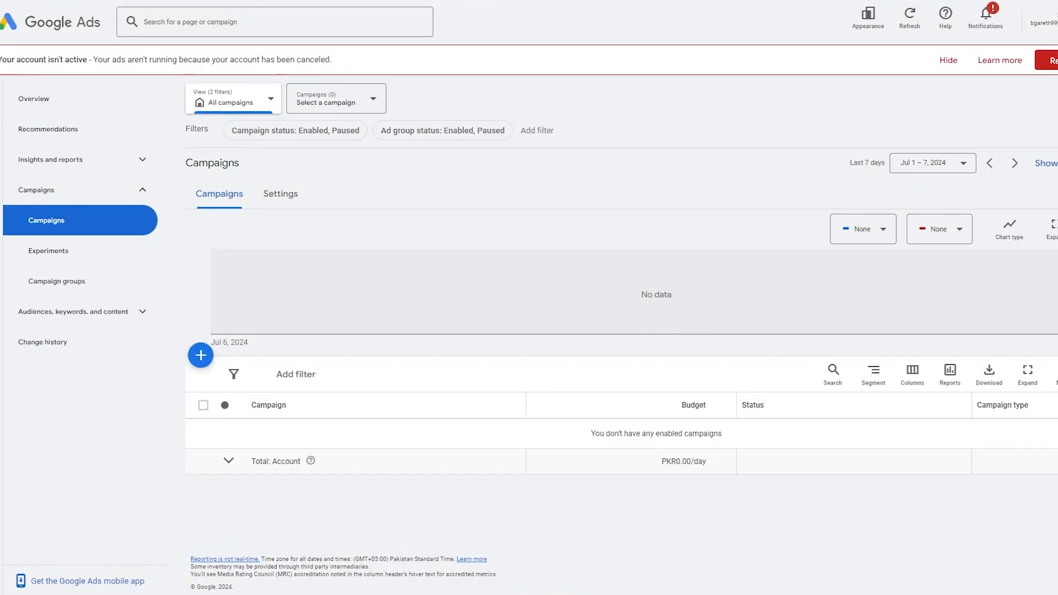
# Reactivate the cancelled Google Ads account from its account status preferences, leaving the guided tour and dismissing the account protection notice
pyautogui.click(1054, 60)
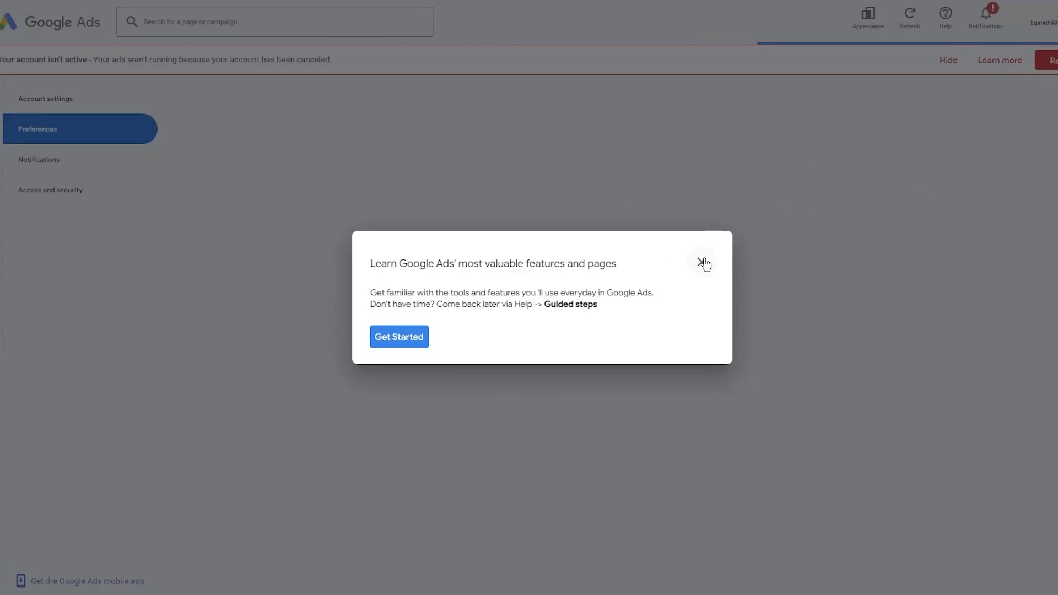
pyautogui.click(702, 262)
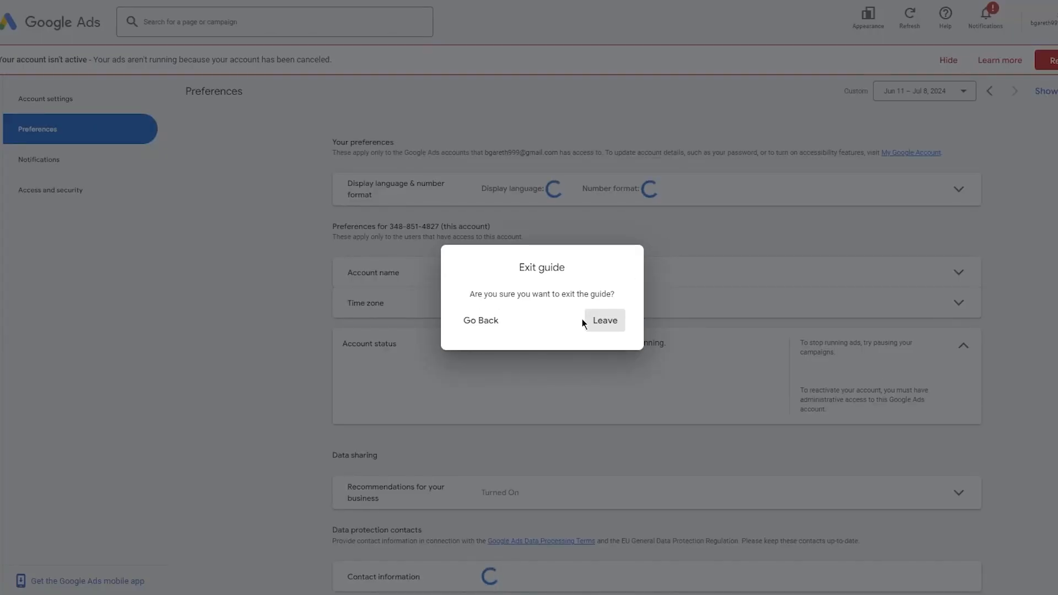
pyautogui.click(480, 321)
pyautogui.click(690, 264)
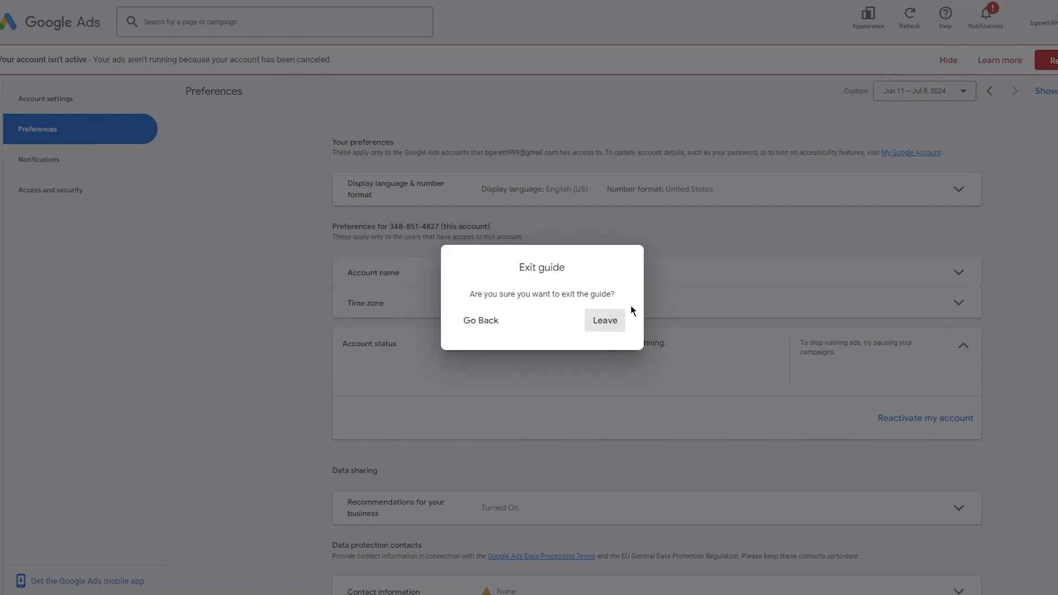
pyautogui.click(612, 319)
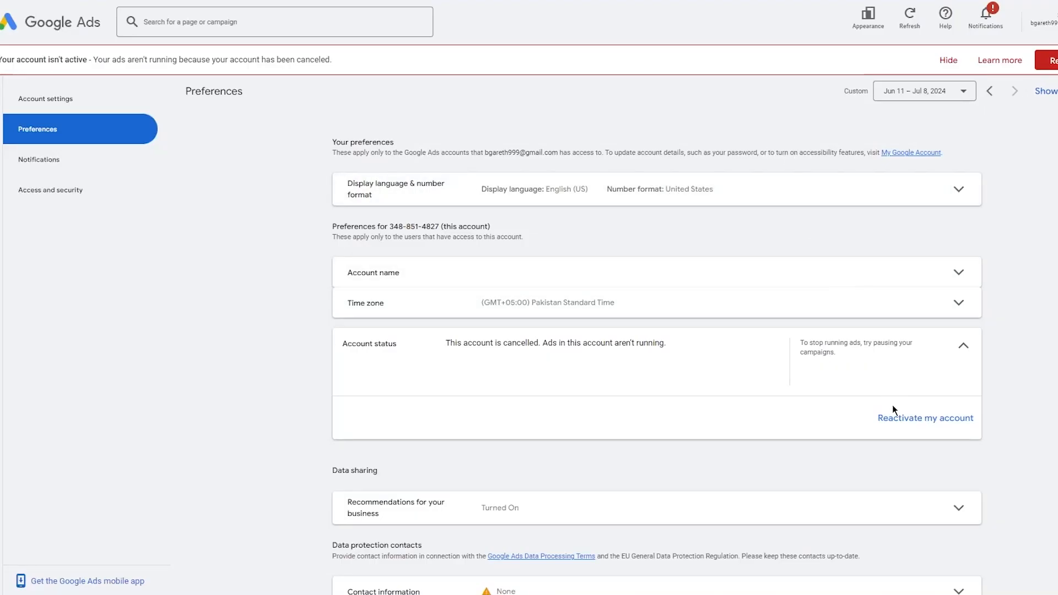
pyautogui.click(914, 420)
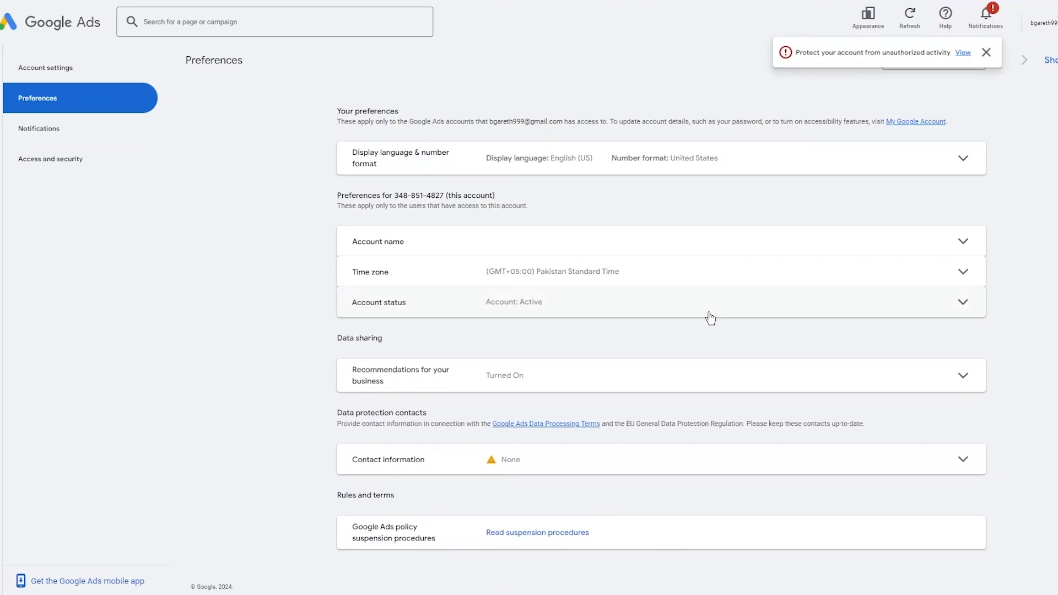
pyautogui.click(987, 52)
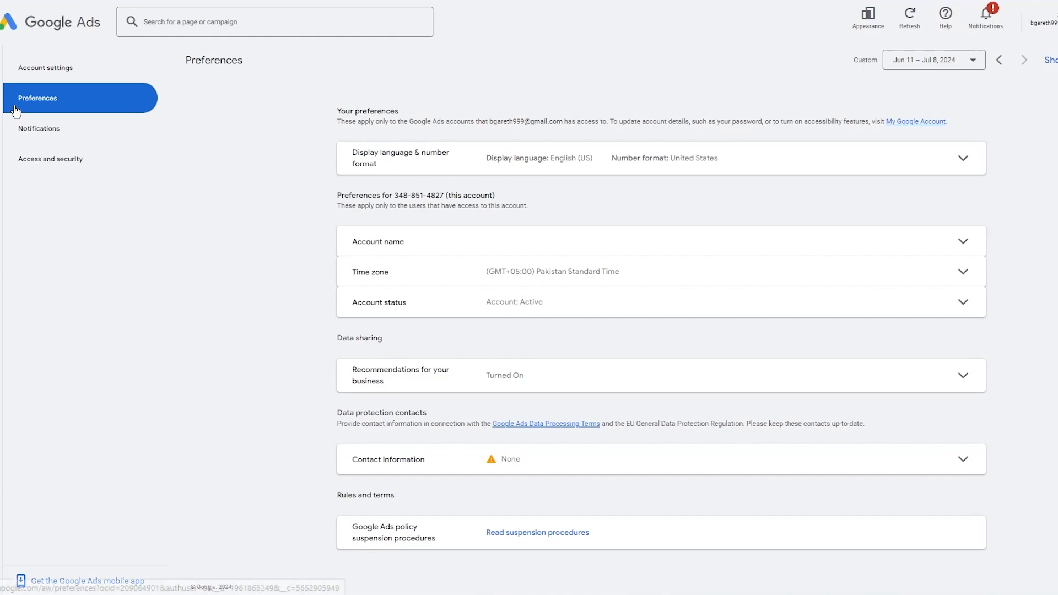
# Go to the campaigns overview and examine the available tools under Planning, Shared library, Bulk actions, and Budgets and bidding
pyautogui.click(1, 130)
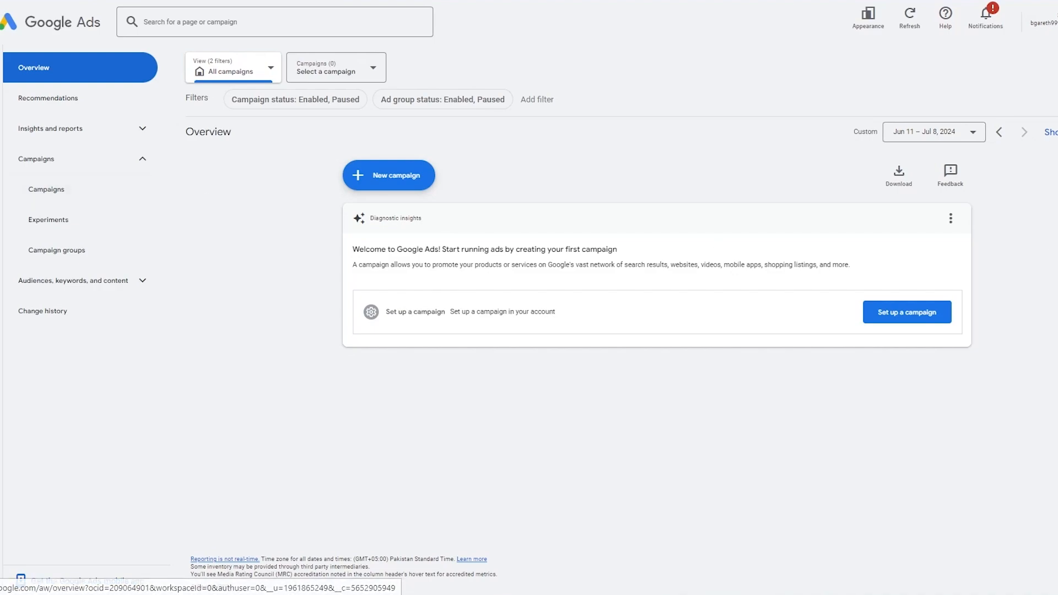
pyautogui.moveTo(2, 227)
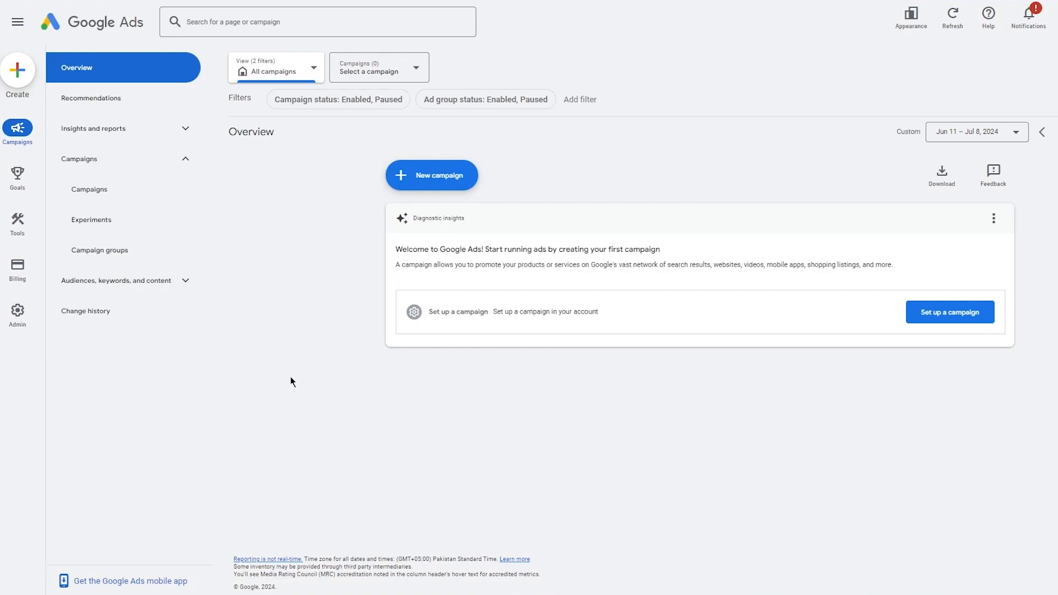
pyautogui.moveTo(15, 218)
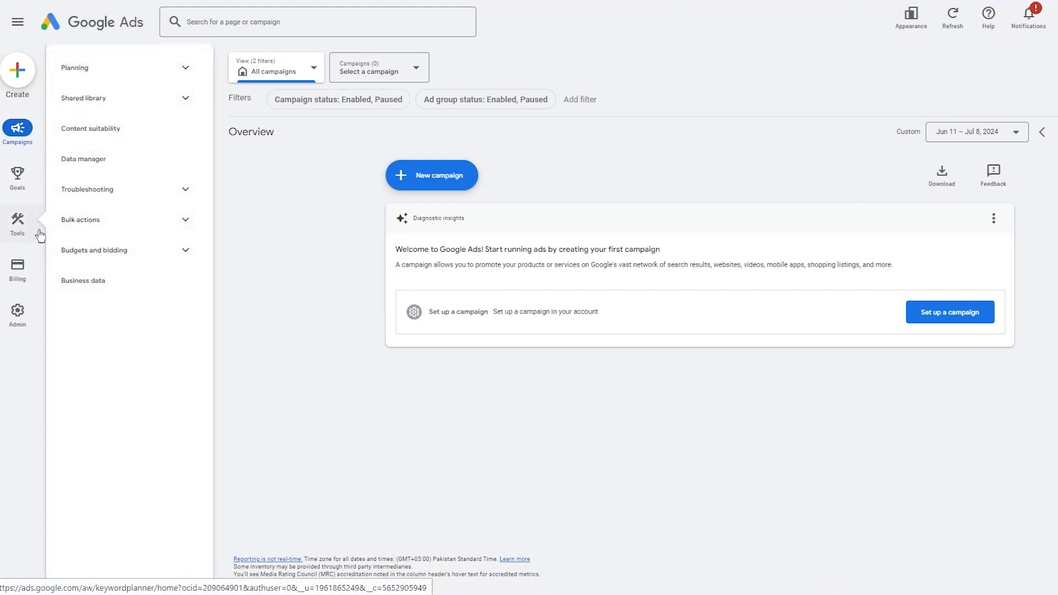
pyautogui.click(94, 223)
pyautogui.click(95, 222)
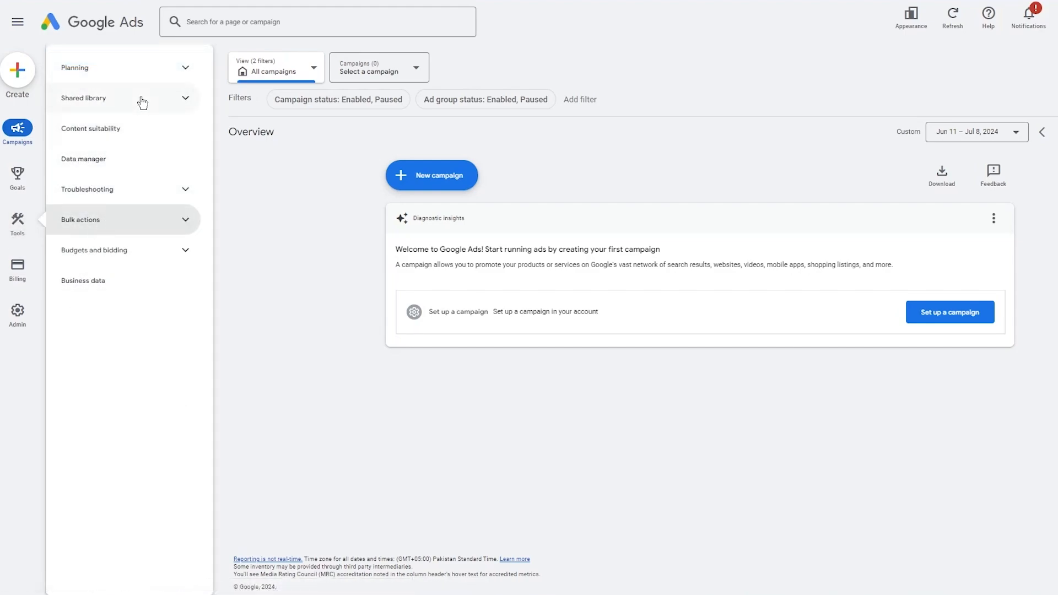
pyautogui.click(163, 69)
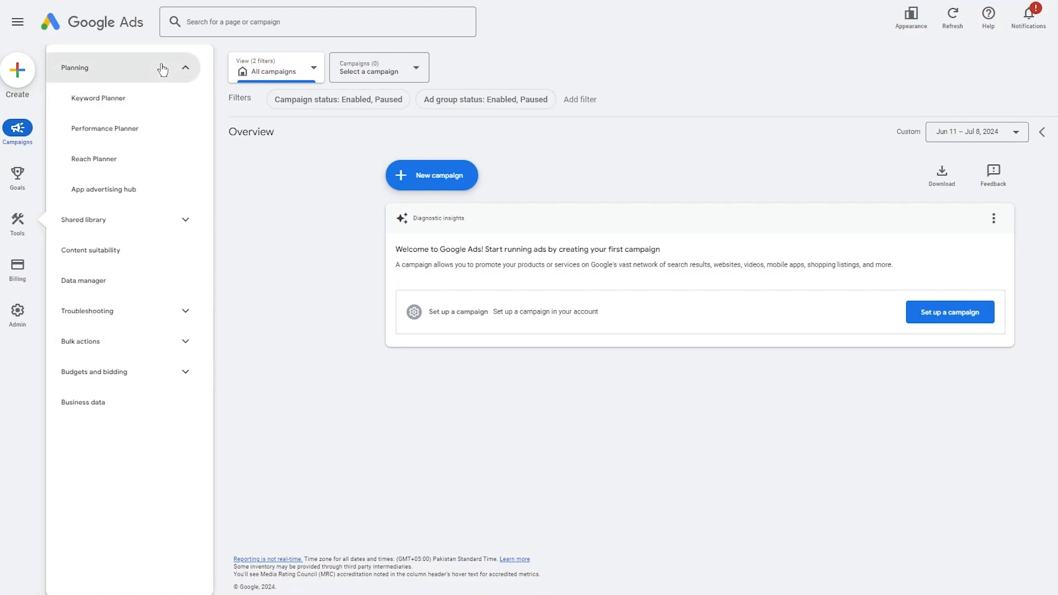
pyautogui.click(162, 69)
pyautogui.click(147, 104)
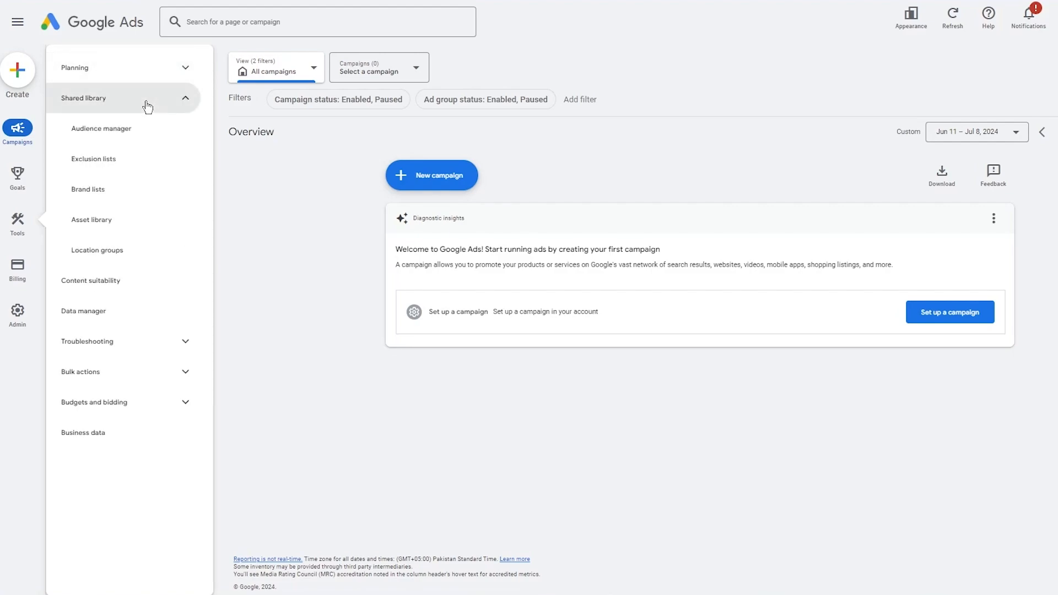
pyautogui.click(147, 104)
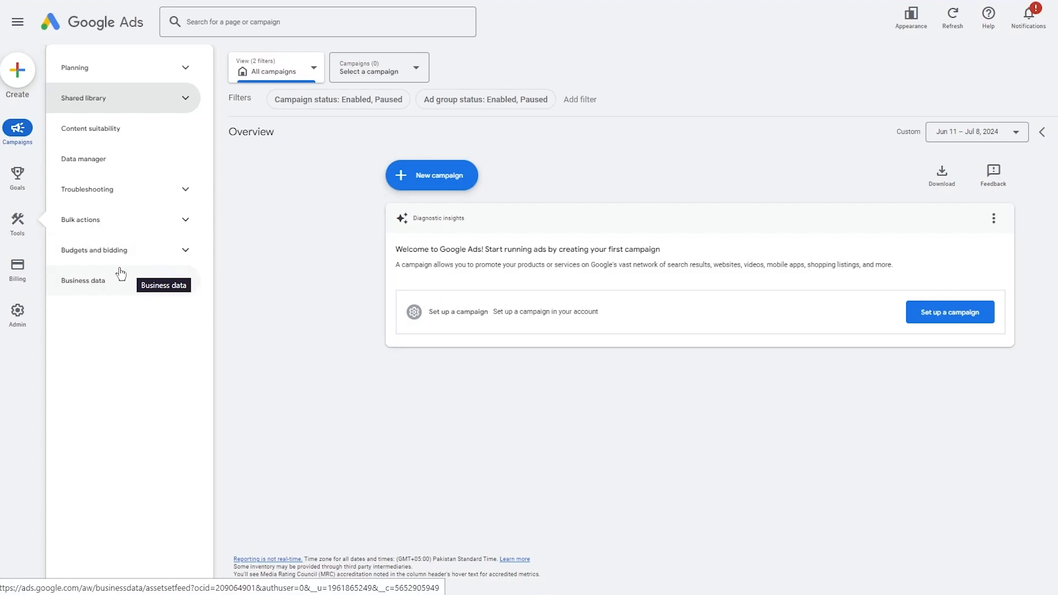
pyautogui.click(127, 262)
pyautogui.click(125, 260)
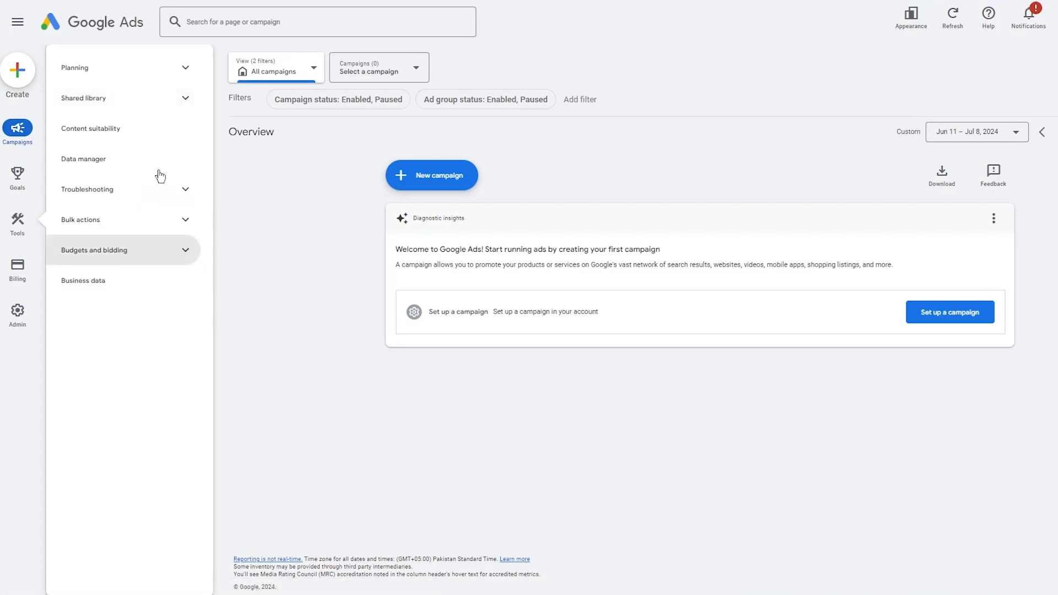
# Search the Google Ads pages and campaigns for "merc" and clear the search text
pyautogui.click(230, 29)
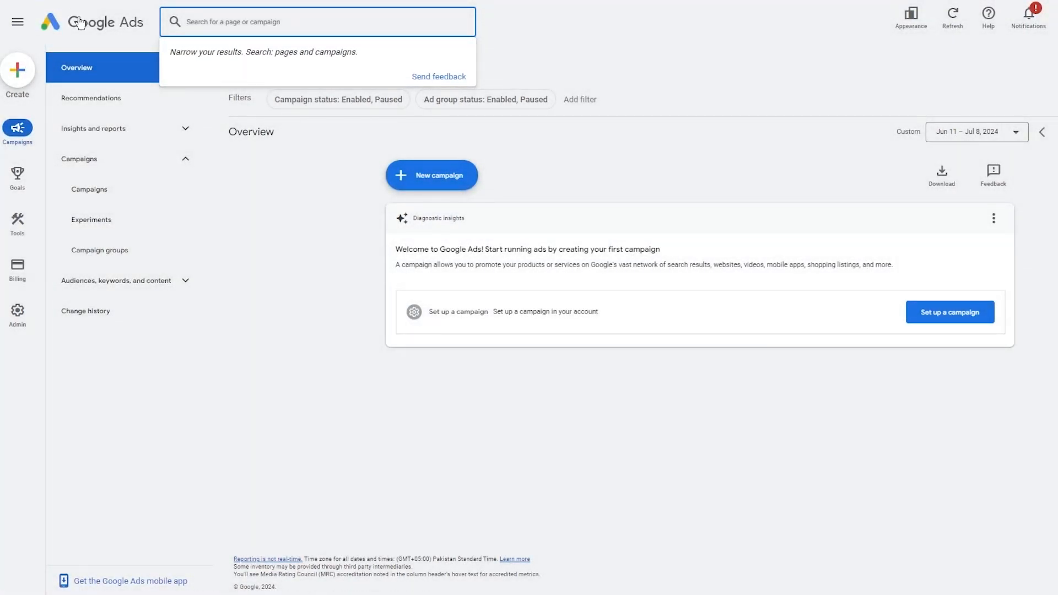
pyautogui.click(81, 22)
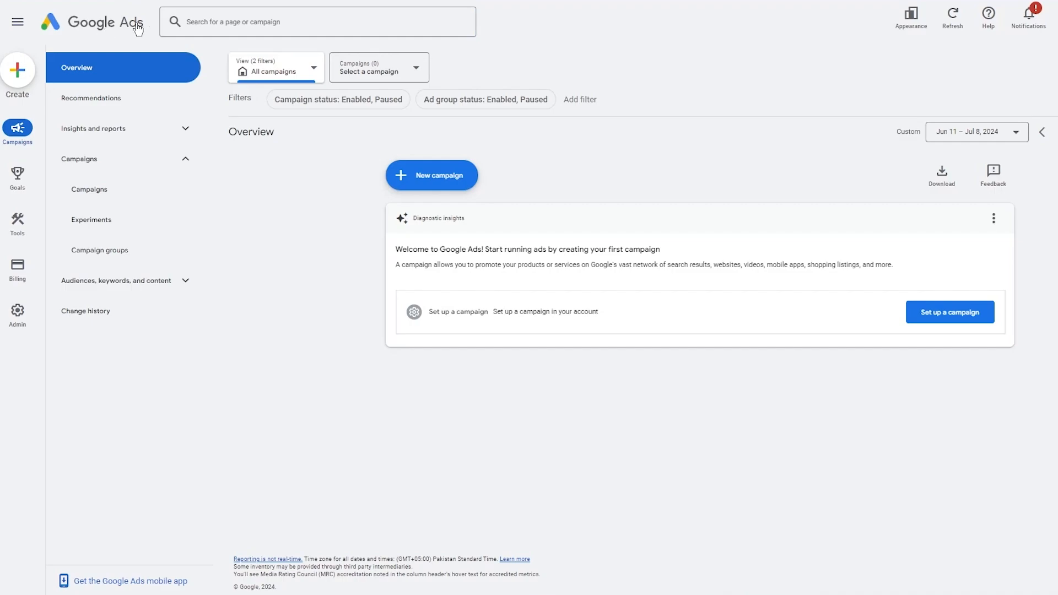
pyautogui.click(199, 16)
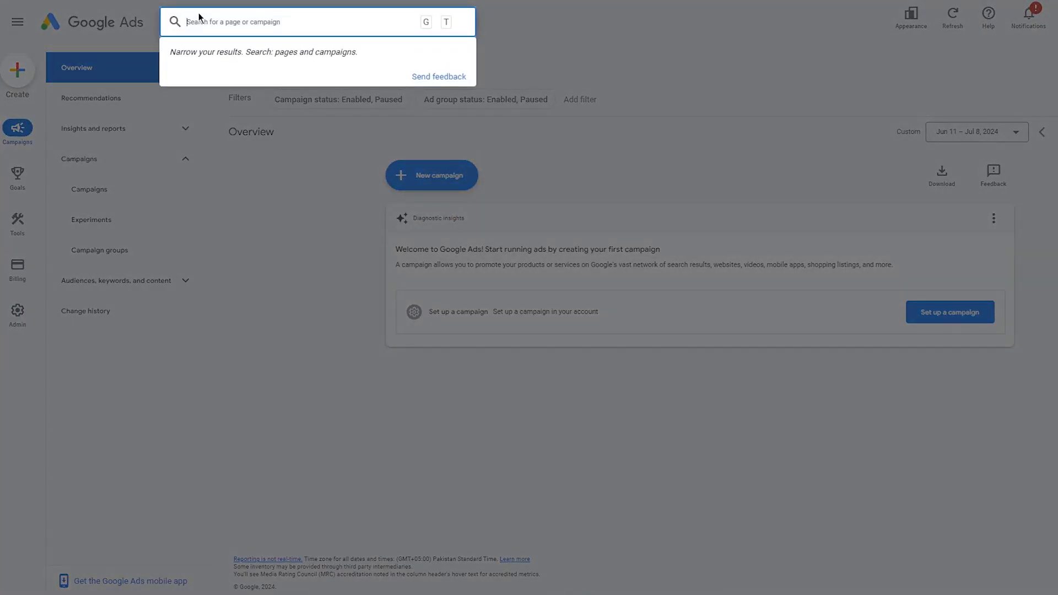
pyautogui.write('merc')
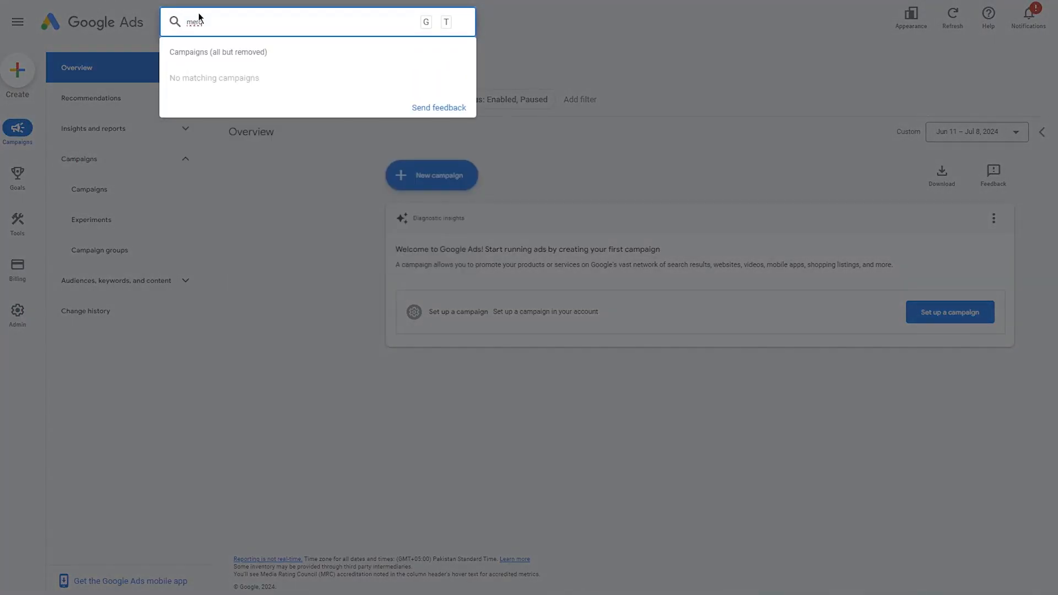
pyautogui.press('BackSpace')
pyautogui.press('BackSpace')
pyautogui.press('BackSpace')
pyautogui.press('BackSpace')
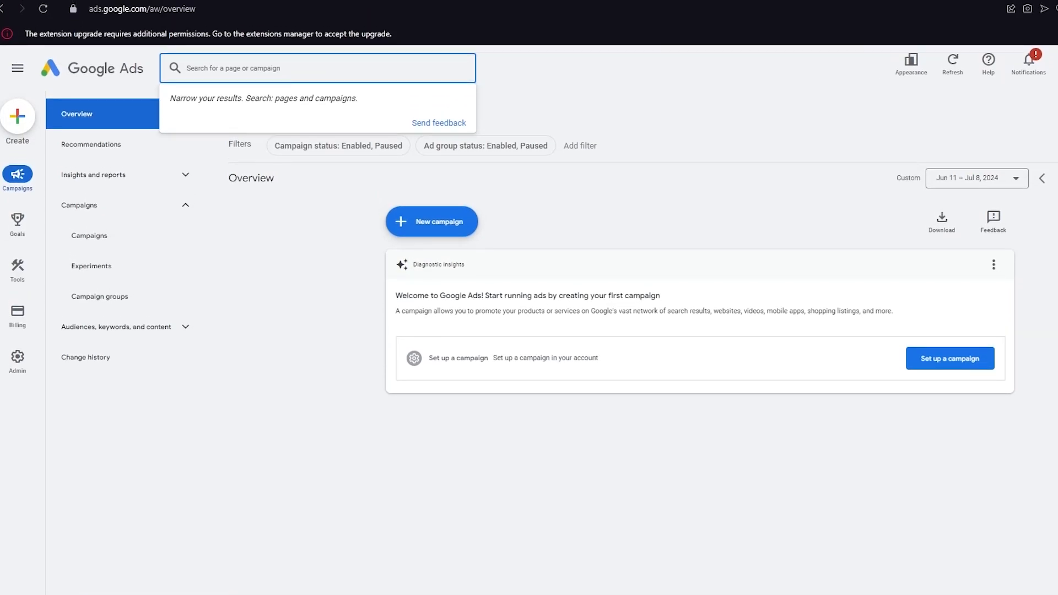
# Find the Google for Retail site by searching the web for "google for merchants" in a new tab, and start signing in
pyautogui.hotkey('ctrl', 't')
pyautogui.write('goog')
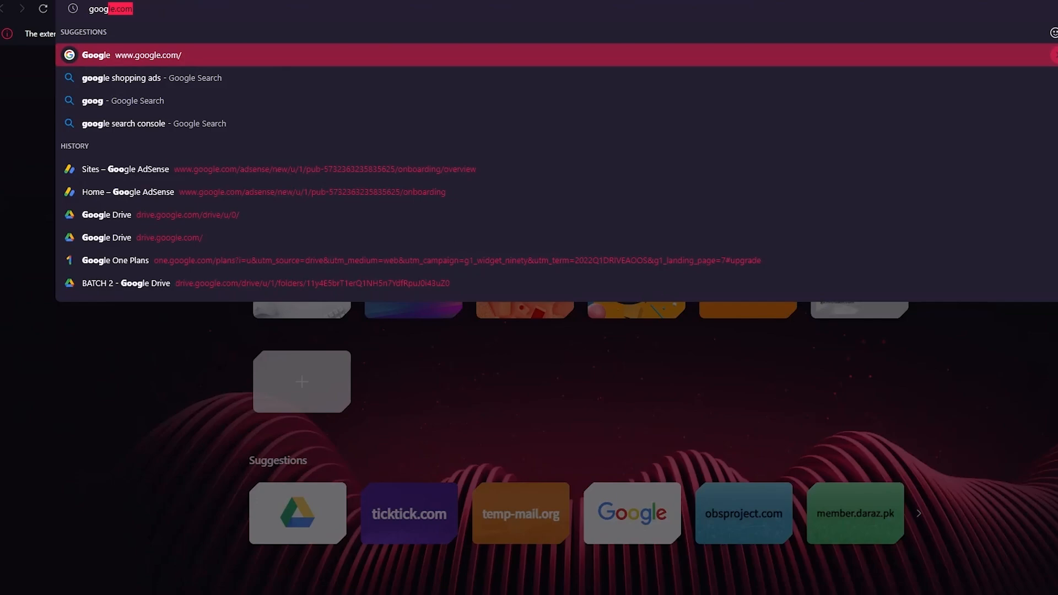
pyautogui.write('le for')
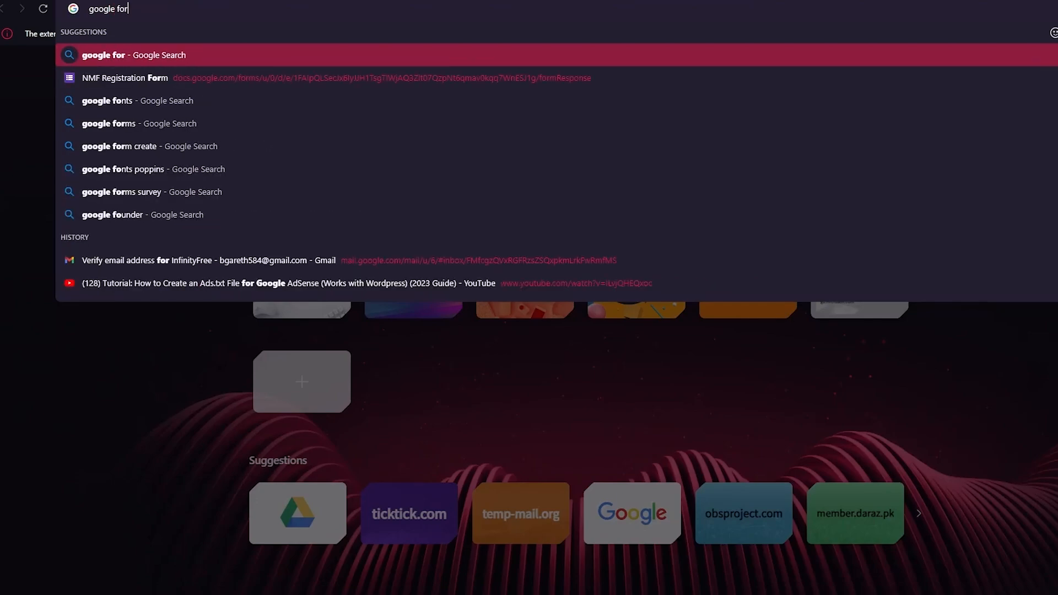
pyautogui.write(' merchants')
pyautogui.press('Return')
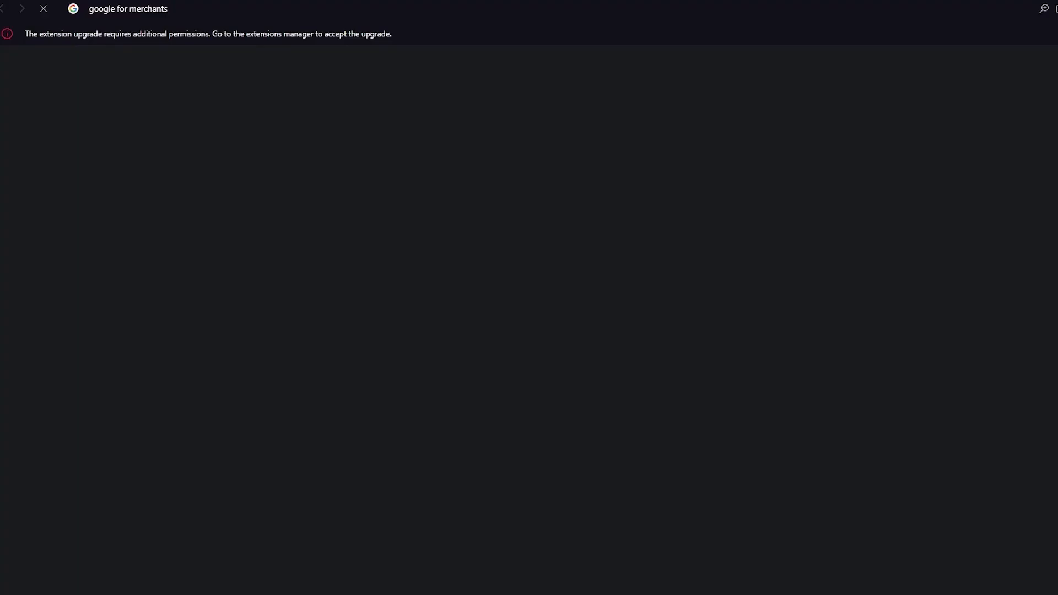
pyautogui.click(161, 231)
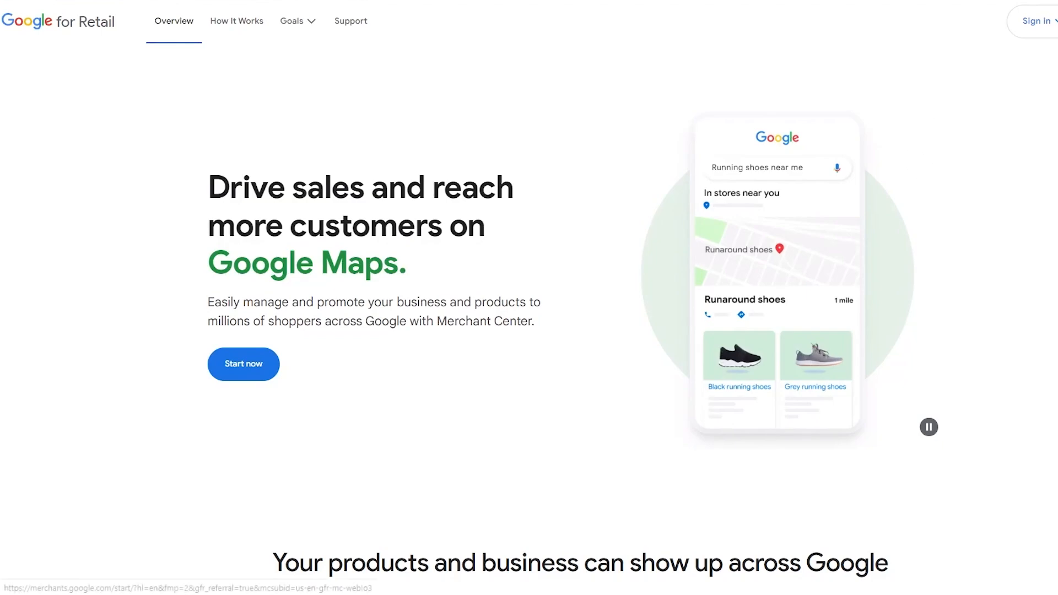
pyautogui.click(1056, 22)
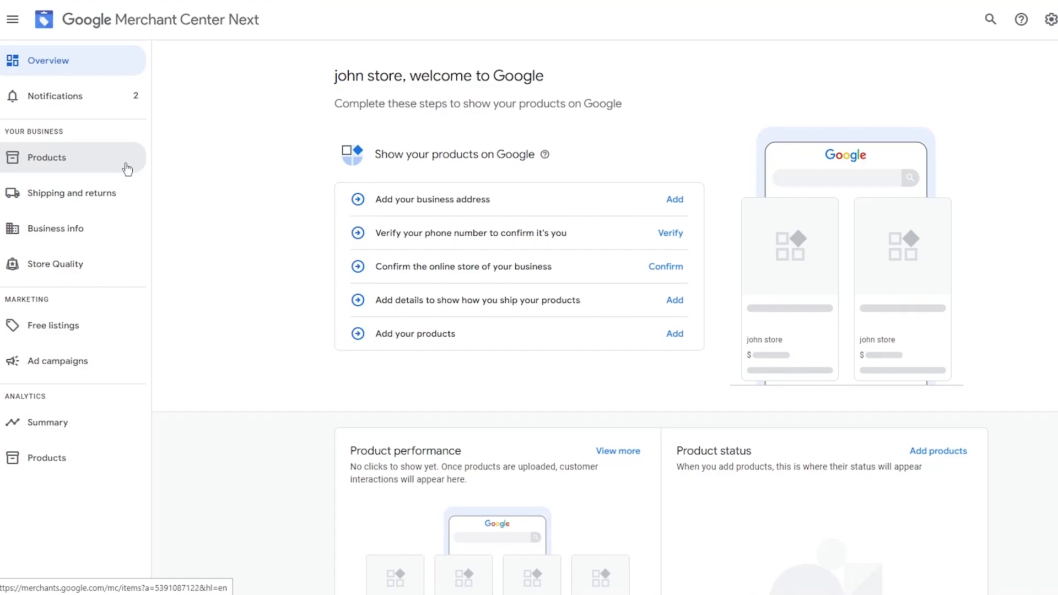
# Add the store's business address from a saved address suggestion, fill in the state or province, and submit the form
pyautogui.click(673, 200)
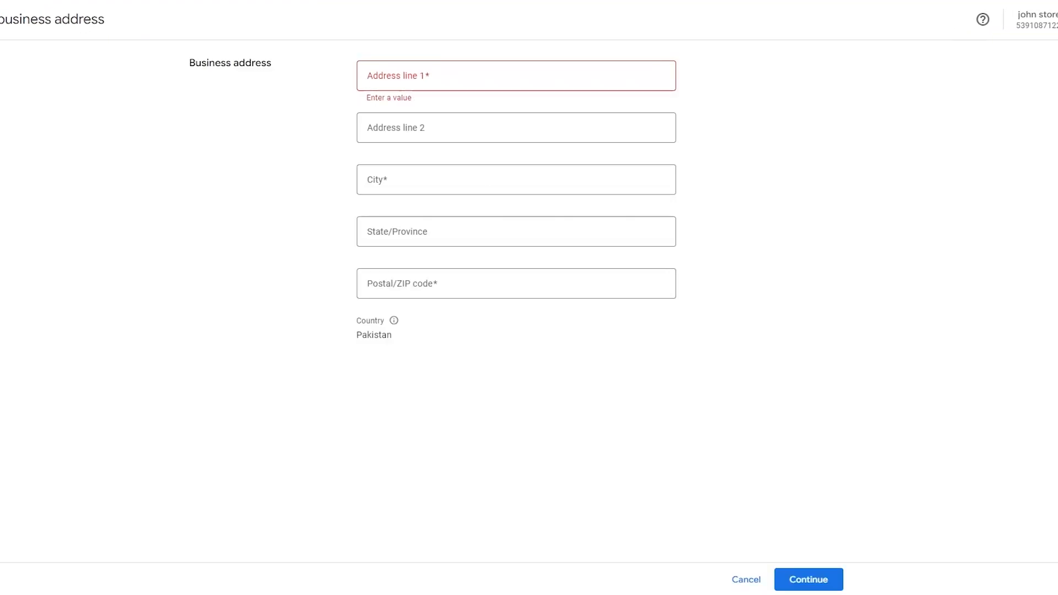
pyautogui.click(516, 76)
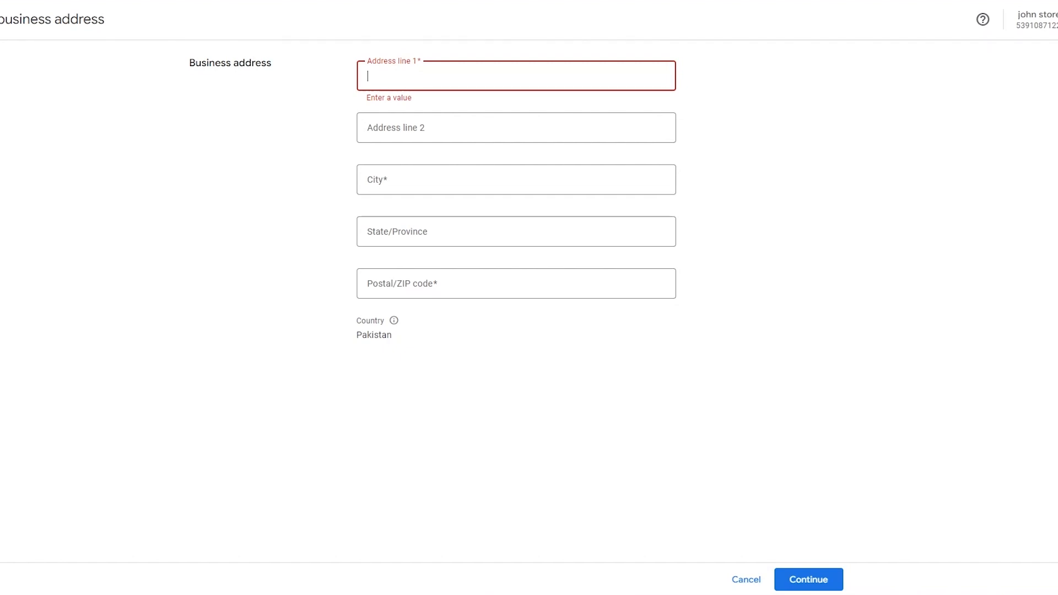
pyautogui.click(463, 74)
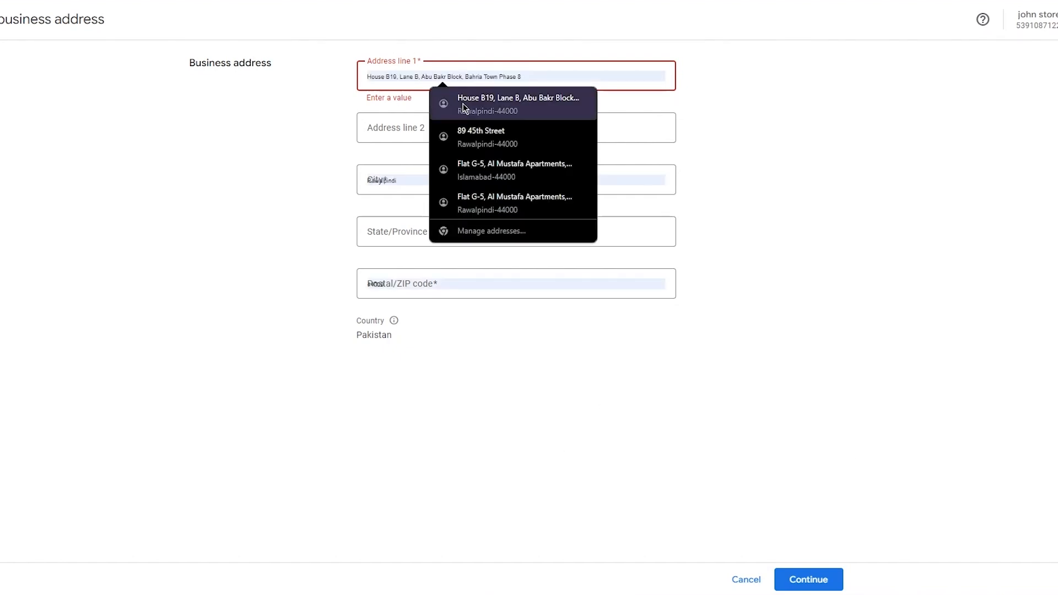
pyautogui.click(476, 137)
pyautogui.click(436, 229)
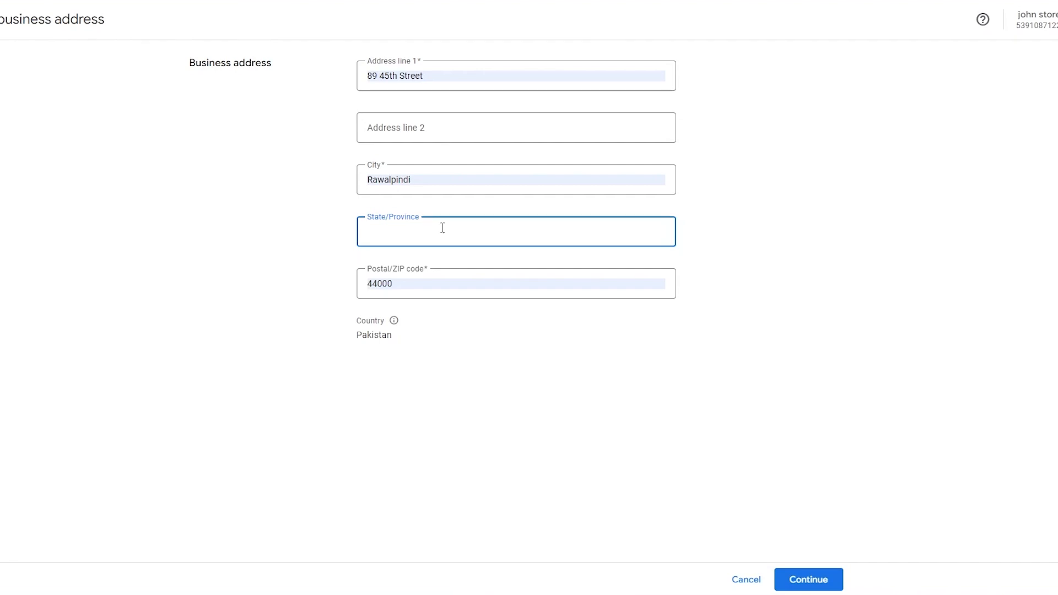
pyautogui.write('jhkjh')
pyautogui.click(819, 581)
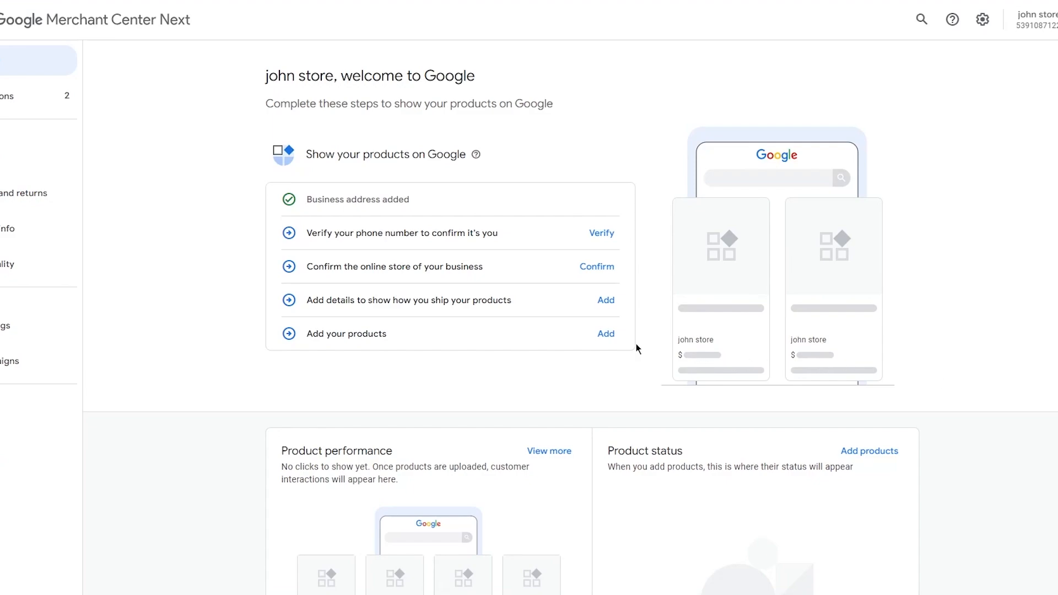
# Start adding products and select all countries as the places where Google shows them
pyautogui.click(609, 335)
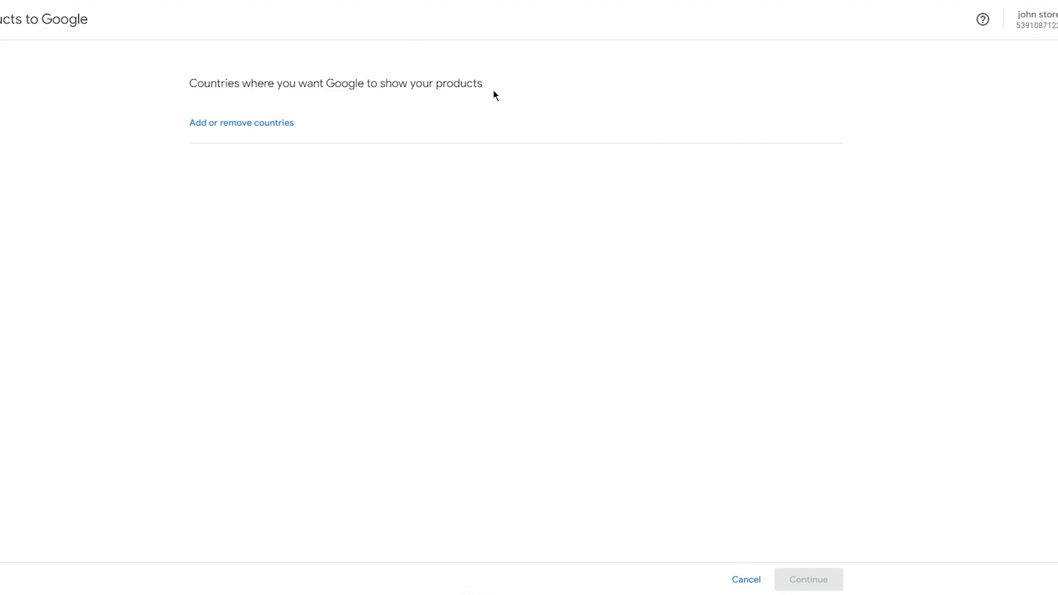
pyautogui.moveTo(493, 91); pyautogui.dragTo(131, 87)
pyautogui.click(279, 158)
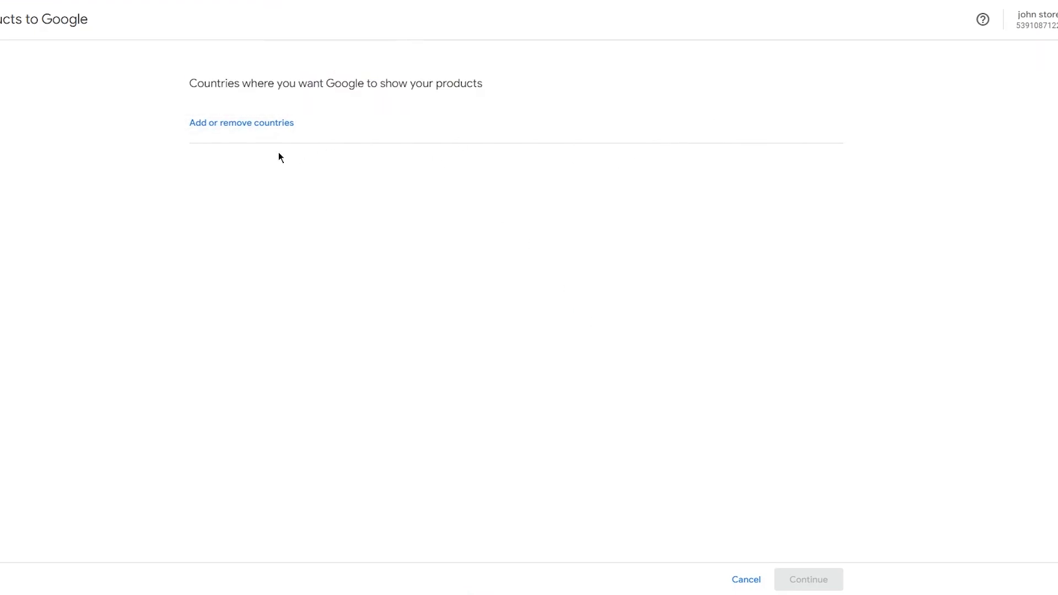
pyautogui.click(244, 122)
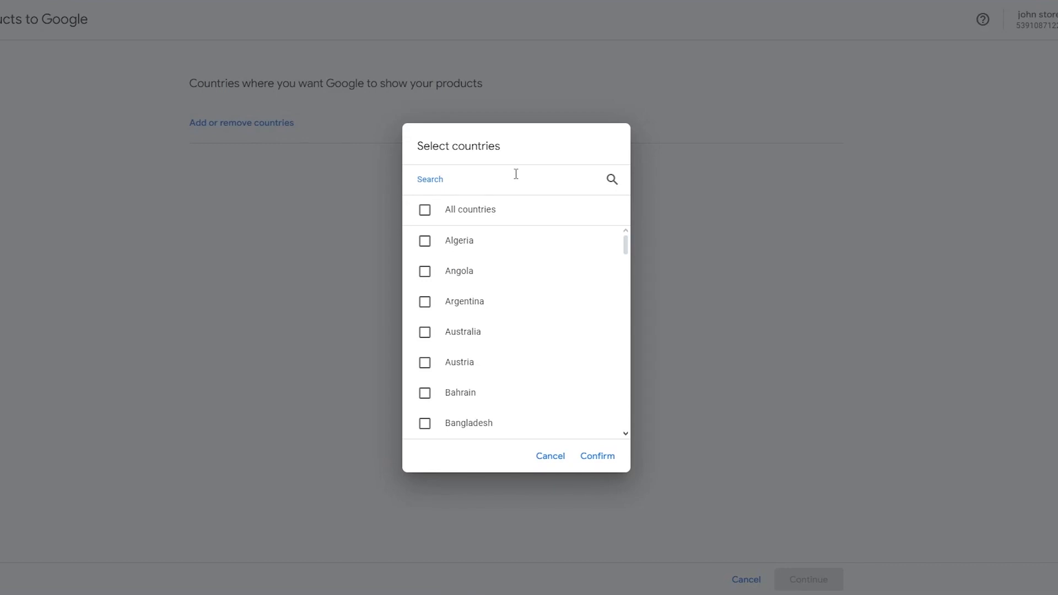
pyautogui.click(425, 209)
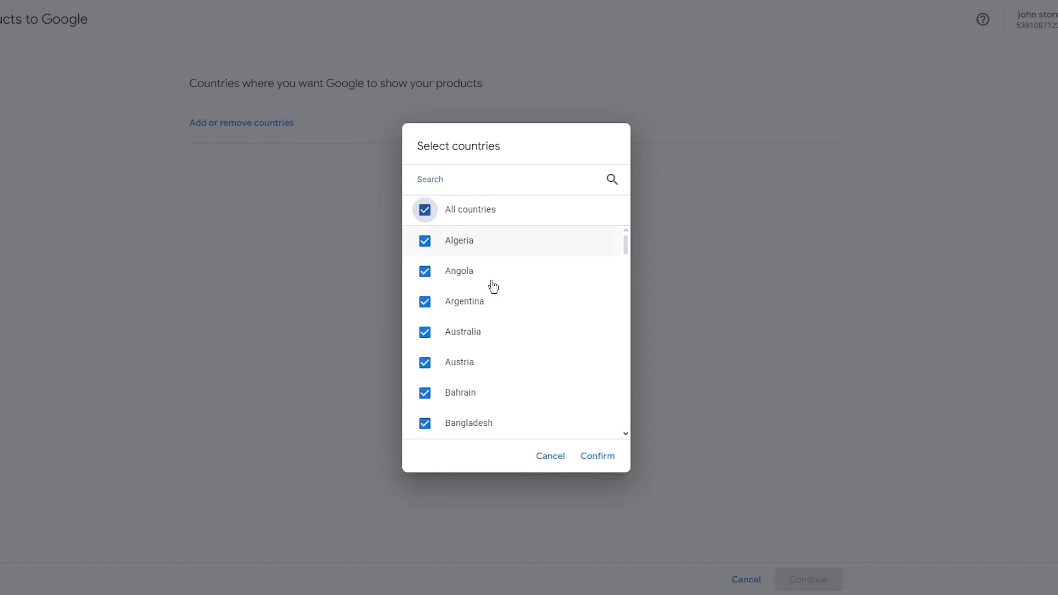
pyautogui.click(597, 456)
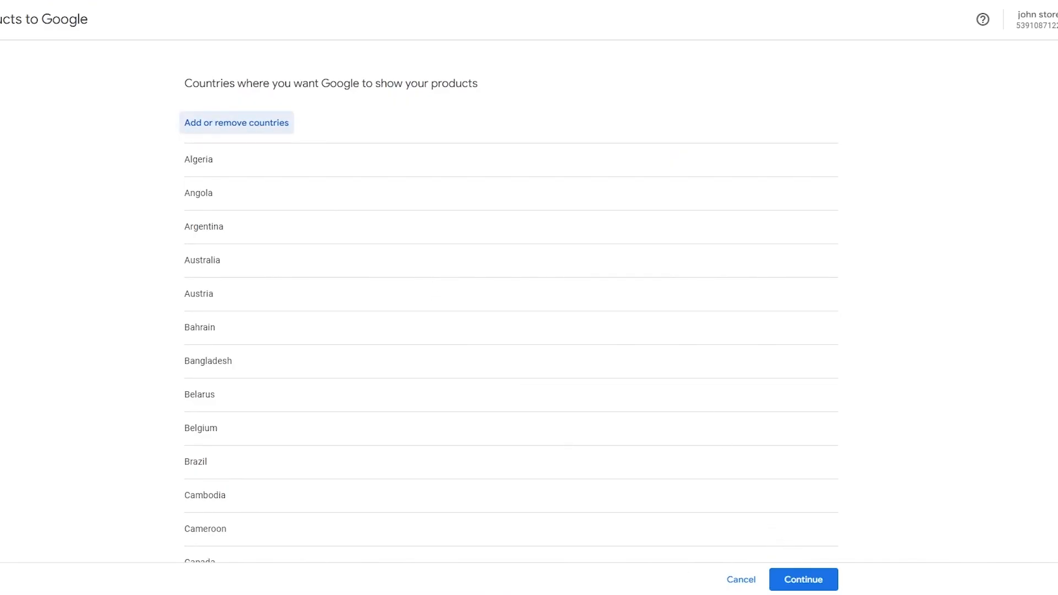
pyautogui.click(793, 581)
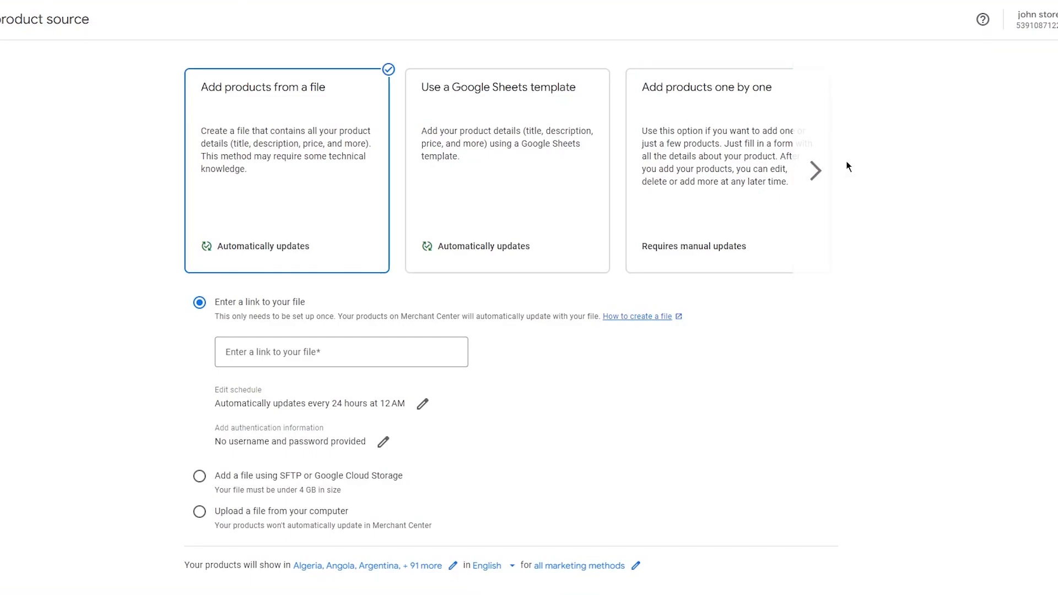
# Review the available product source methods and continue with adding products one by one
pyautogui.click(817, 170)
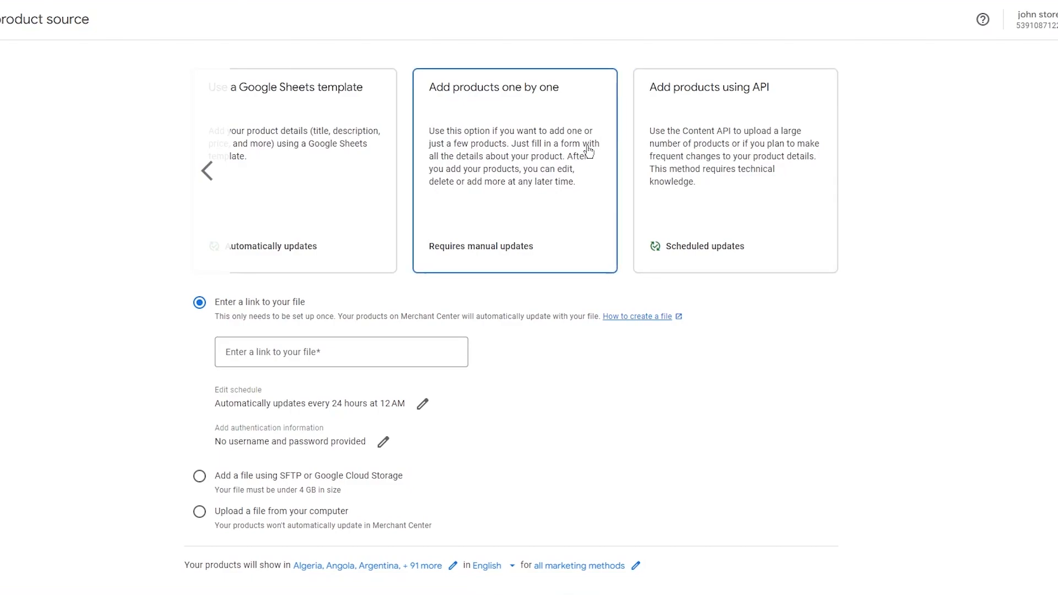
pyautogui.click(207, 170)
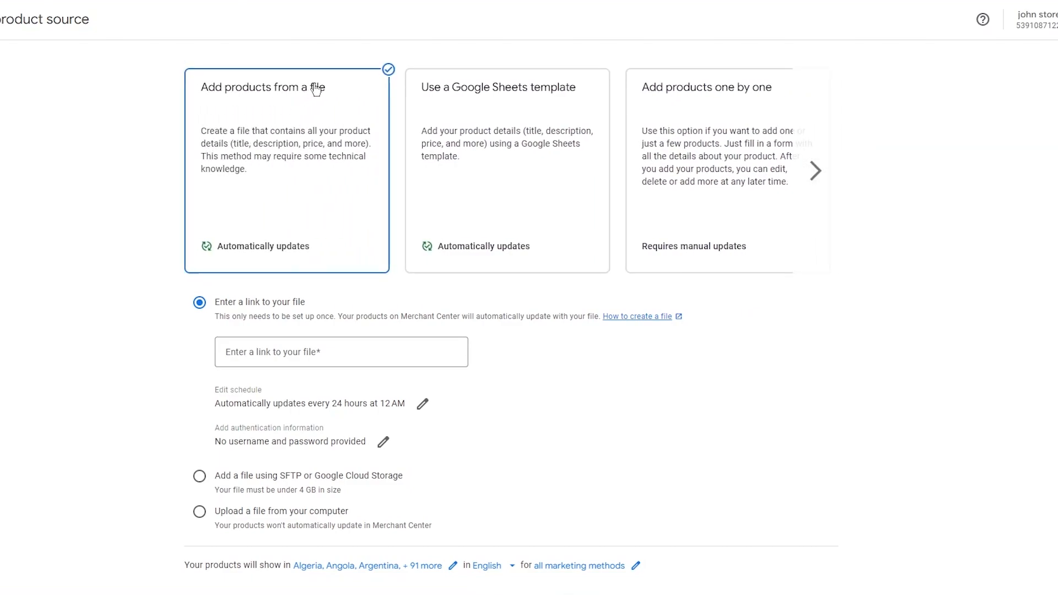
pyautogui.click(755, 110)
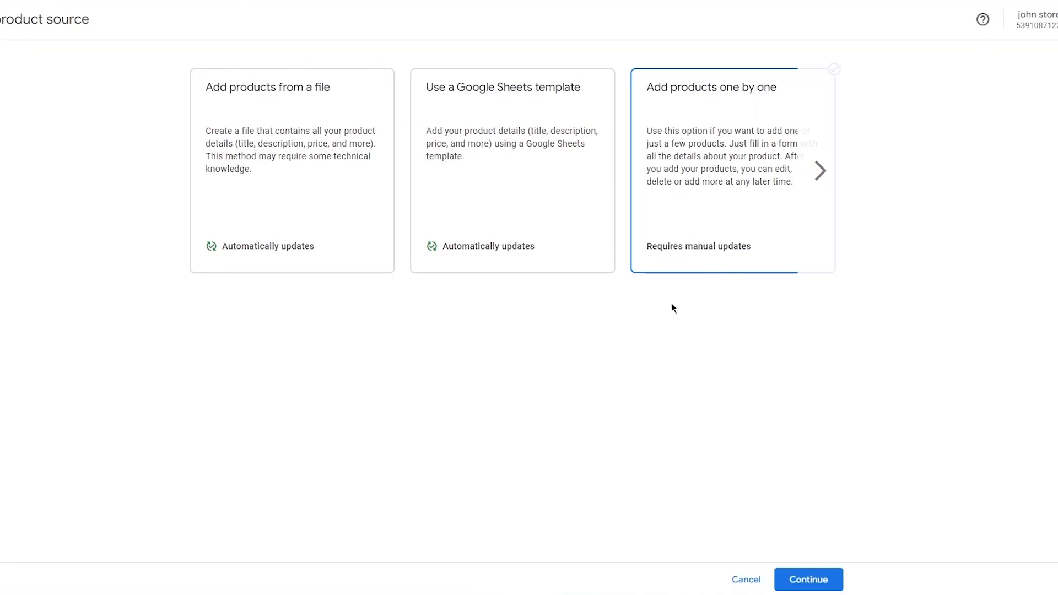
pyautogui.click(829, 581)
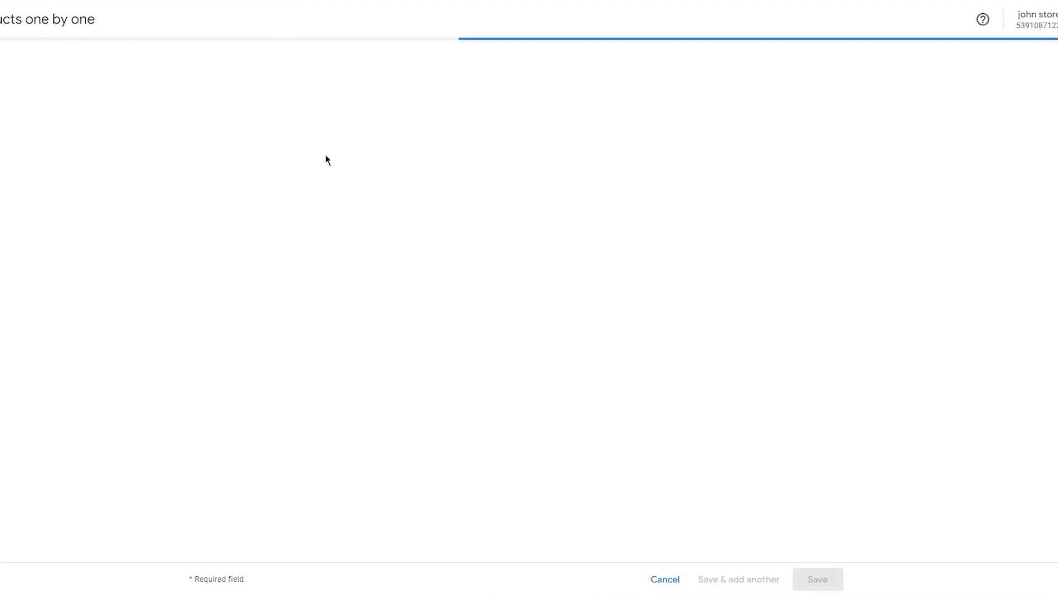
# Fill in the product details with "Black Hoodie" as the product page, "Hoodie" as the title and "Funk Apparel" as the brand
pyautogui.click(423, 72)
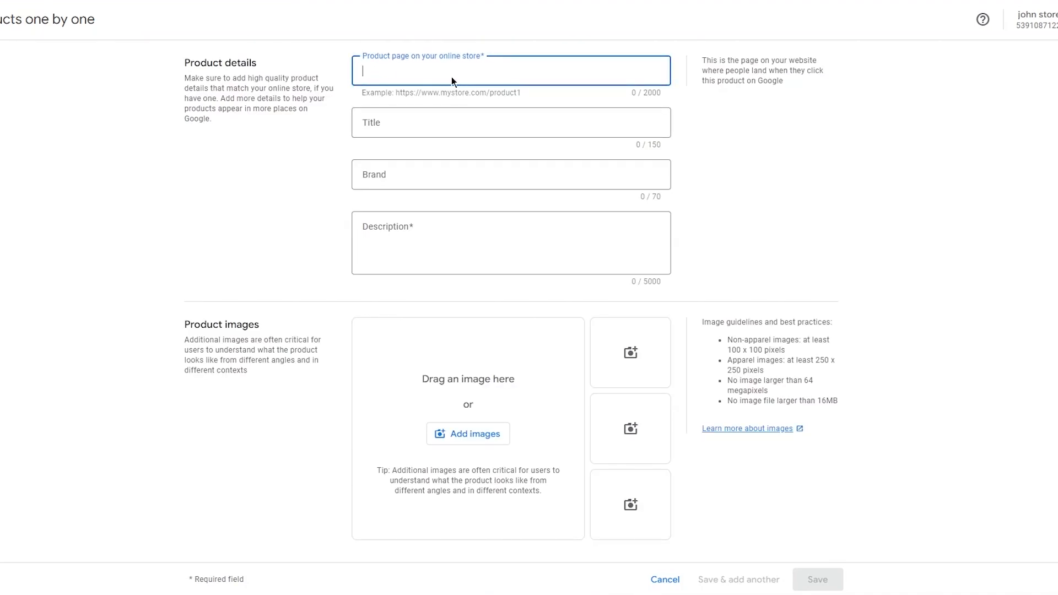
pyautogui.write('Black H')
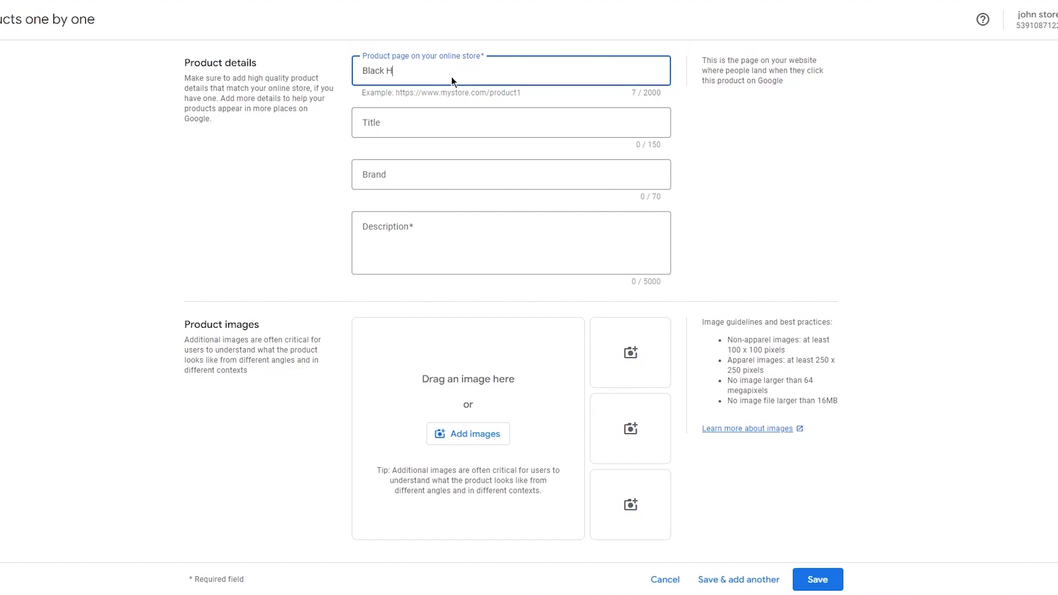
pyautogui.write('oodie')
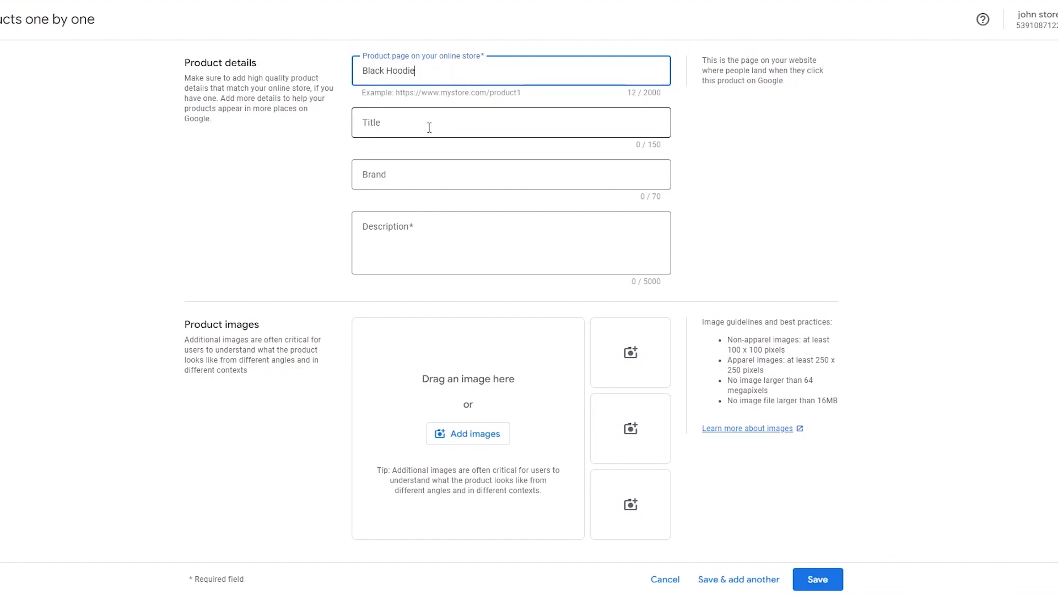
pyautogui.click(430, 128)
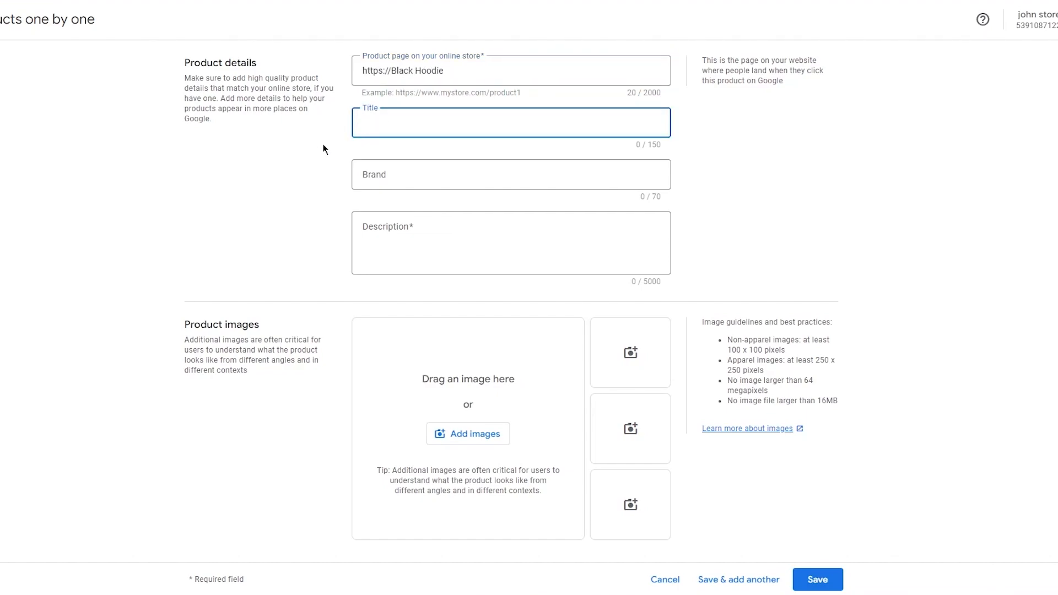
pyautogui.write('Hoodie')
pyautogui.click(435, 185)
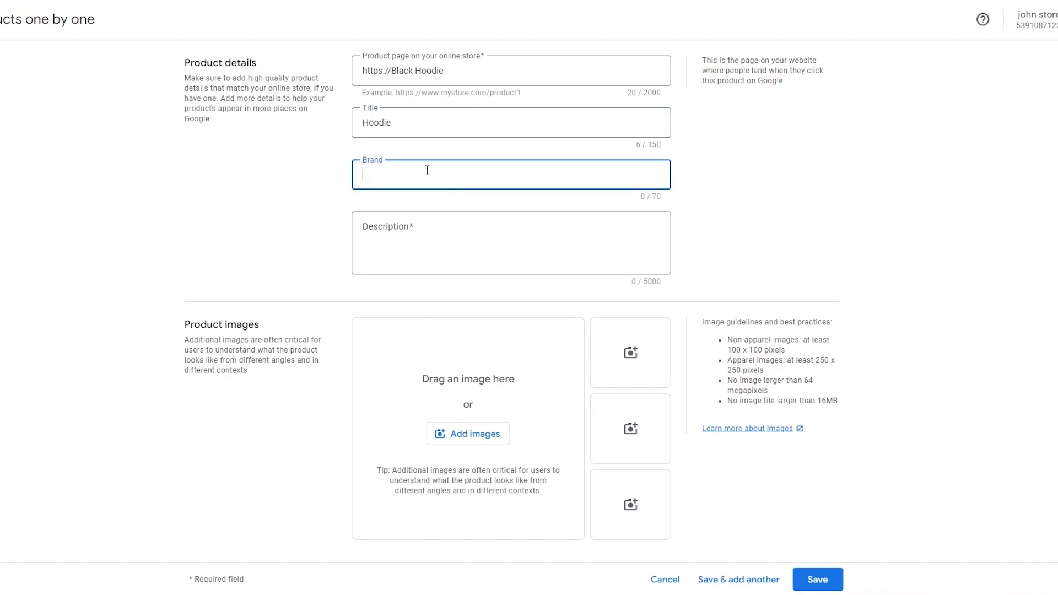
pyautogui.click(866, 301)
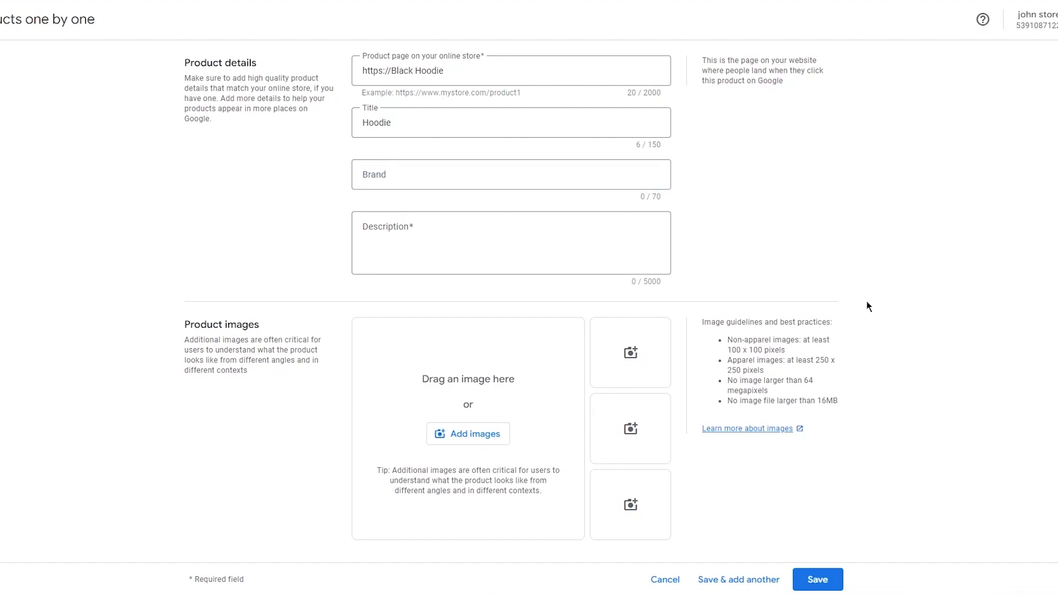
pyautogui.click(394, 169)
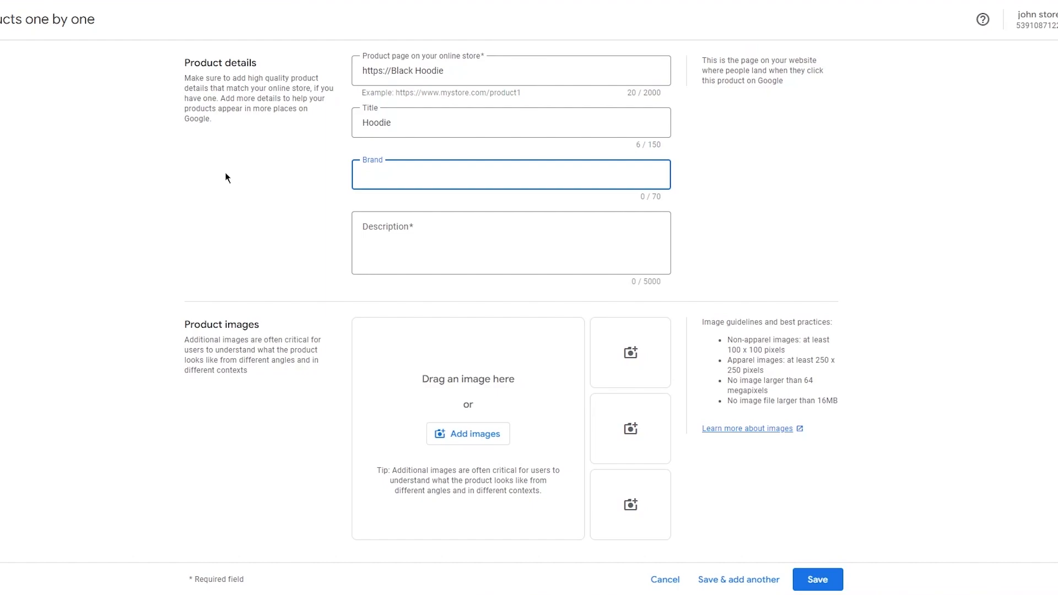
pyautogui.write('Funk Apparel')
# Try to generate the description with the AI writing assistant using the prompt "write me a product description for a black hoodie"
pyautogui.click(377, 220)
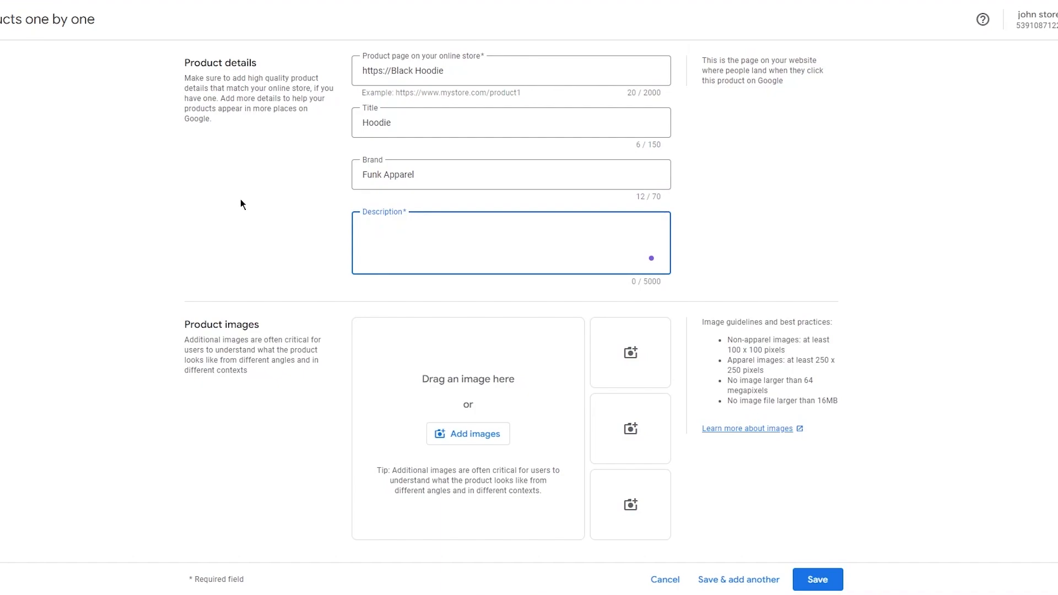
pyautogui.click(1054, 255)
pyautogui.click(618, 247)
pyautogui.click(650, 258)
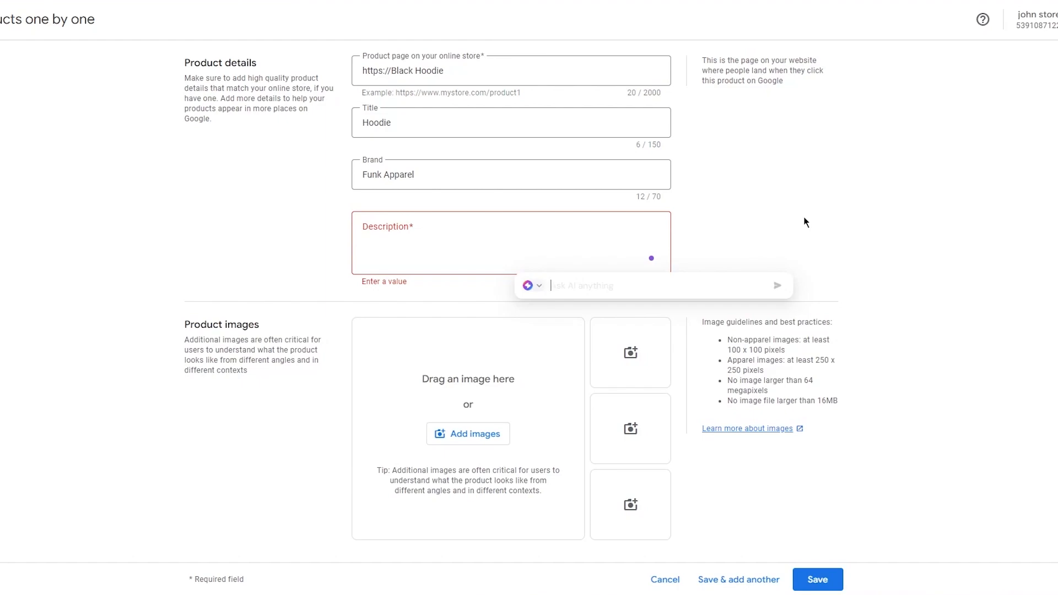
pyautogui.write('write me a product description for a')
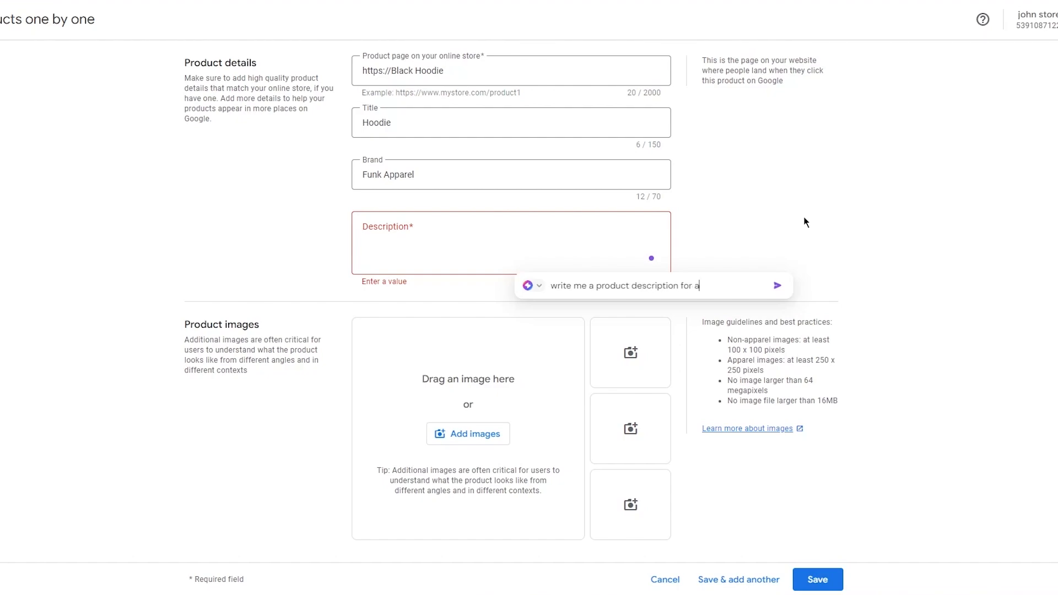
pyautogui.write(' black hoodie')
pyautogui.press('Return')
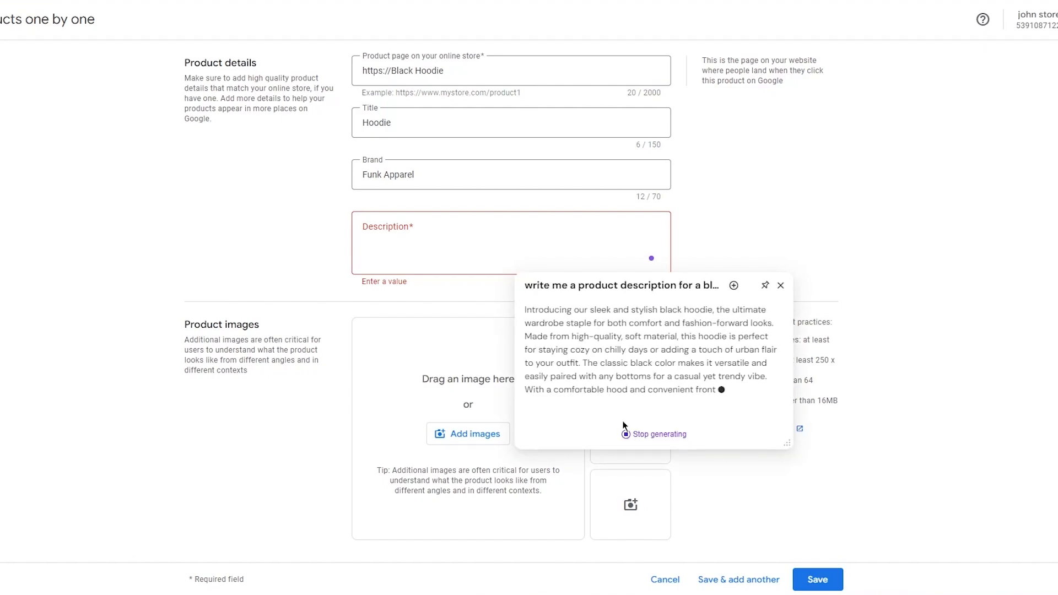
pyautogui.moveTo(584, 367); pyautogui.dragTo(475, 299)
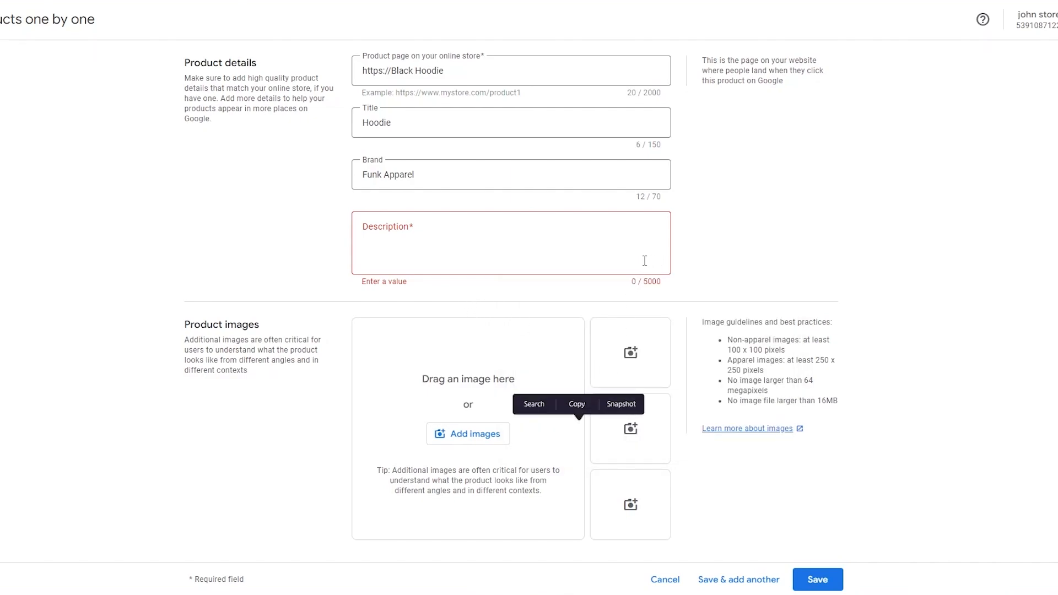
pyautogui.click(656, 261)
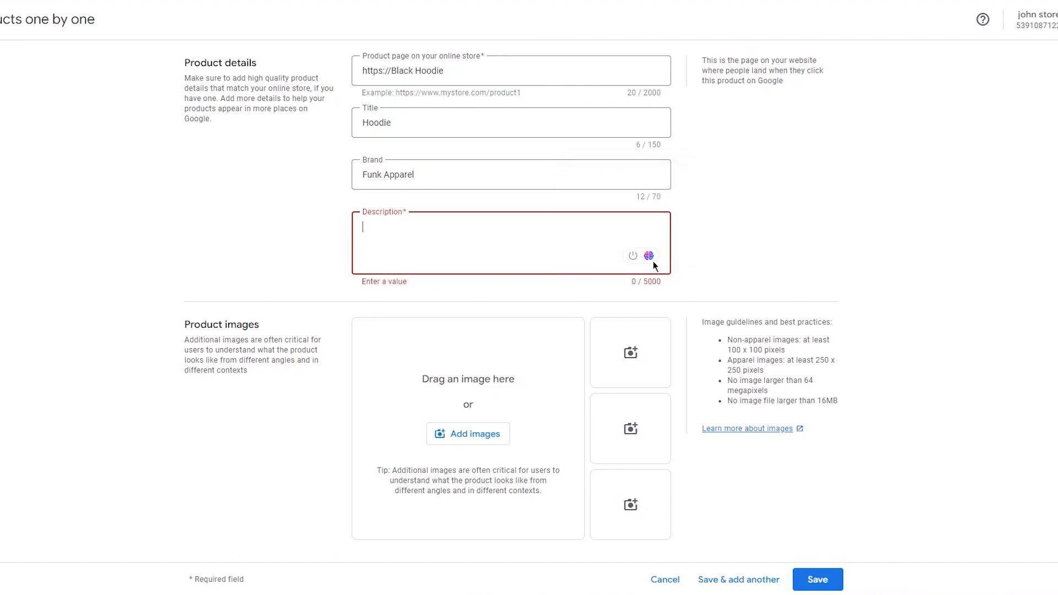
pyautogui.click(647, 263)
# Enter "jgkj kjh kj jk jkgjkg jgk" as the product's placeholder description
pyautogui.click(557, 234)
pyautogui.write('jgkj kjh kj jk jkgjkg jgk')
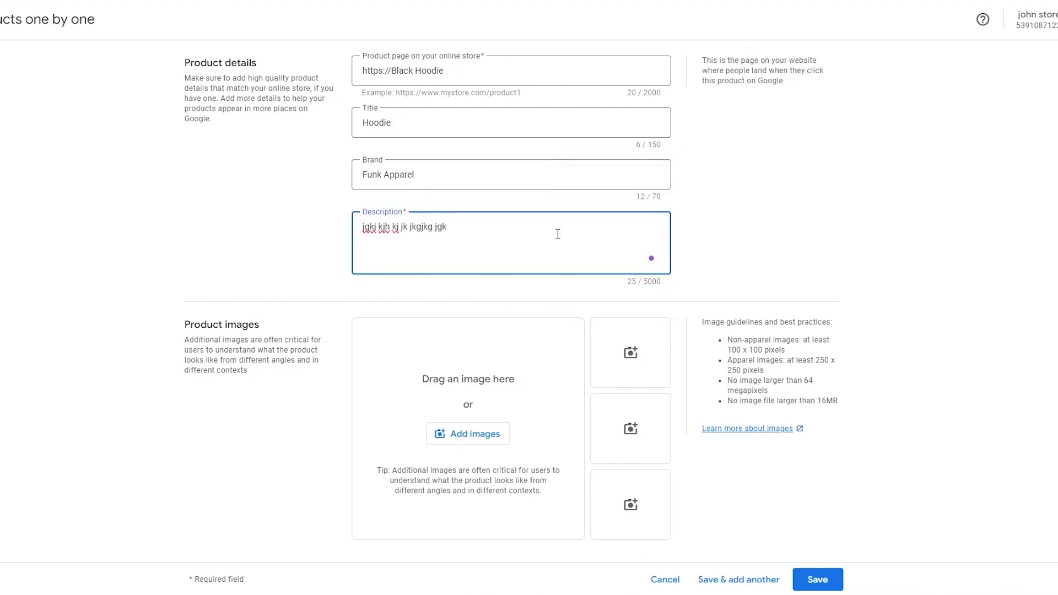
pyautogui.click(683, 298)
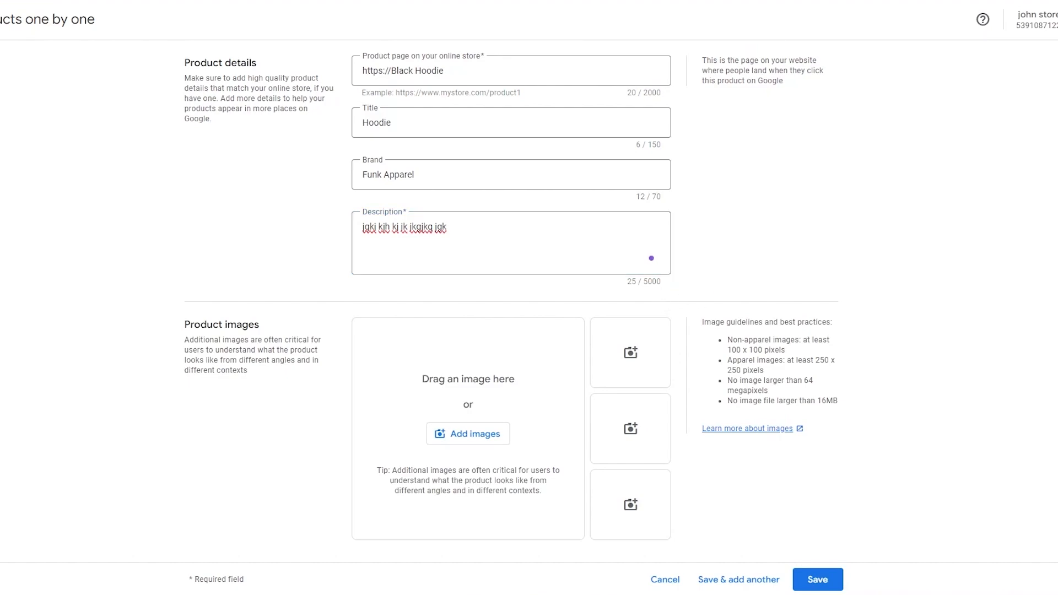
# Try to upload "verstap front.png" from the computer as the product image and clear it from the upload
pyautogui.scroll(-5, 656, 264)
pyautogui.scroll(5, 654, 265)
pyautogui.scroll(-5, 655, 264)
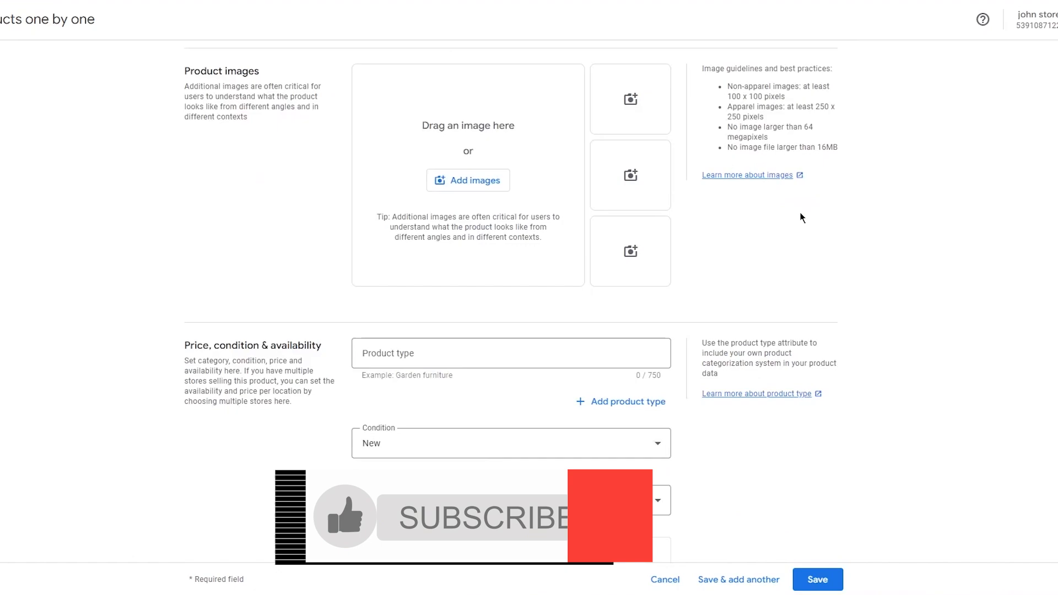
pyautogui.click(473, 180)
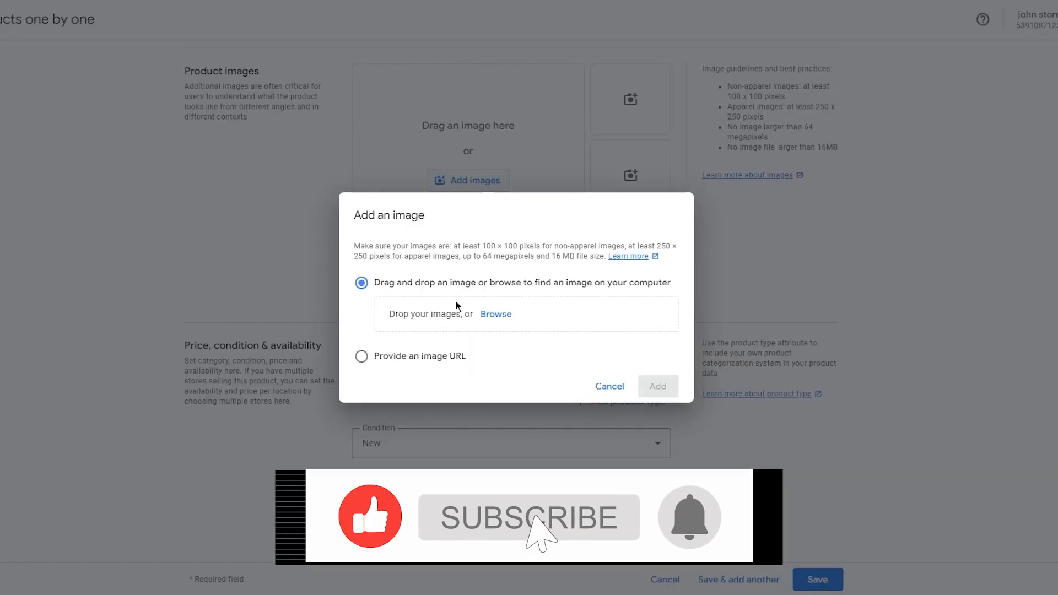
pyautogui.click(495, 315)
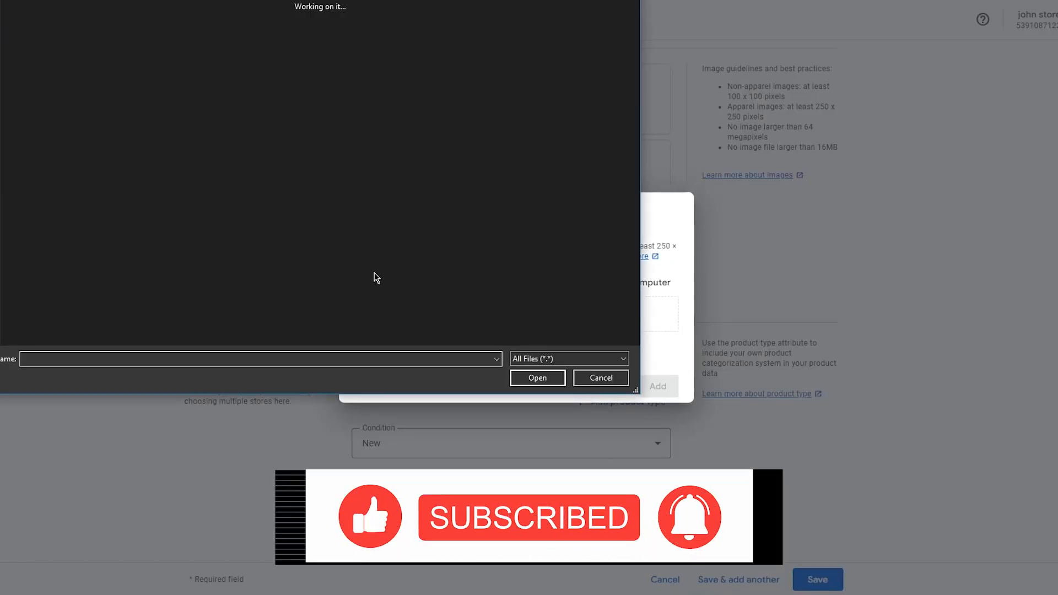
pyautogui.scroll(-4, 325, 180)
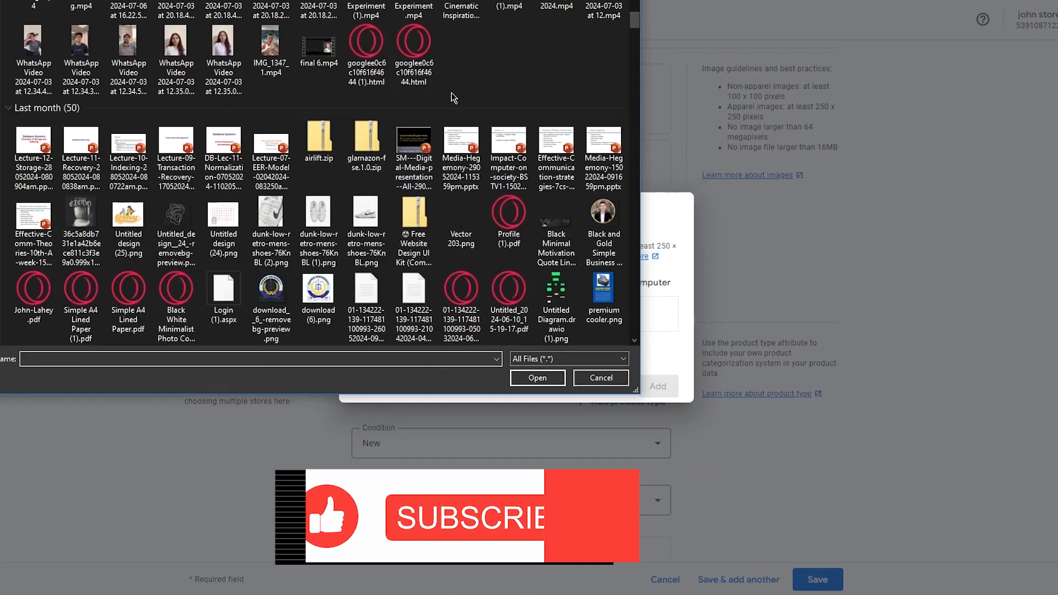
pyautogui.scroll(-3, 452, 97)
pyautogui.scroll(5, 453, 98)
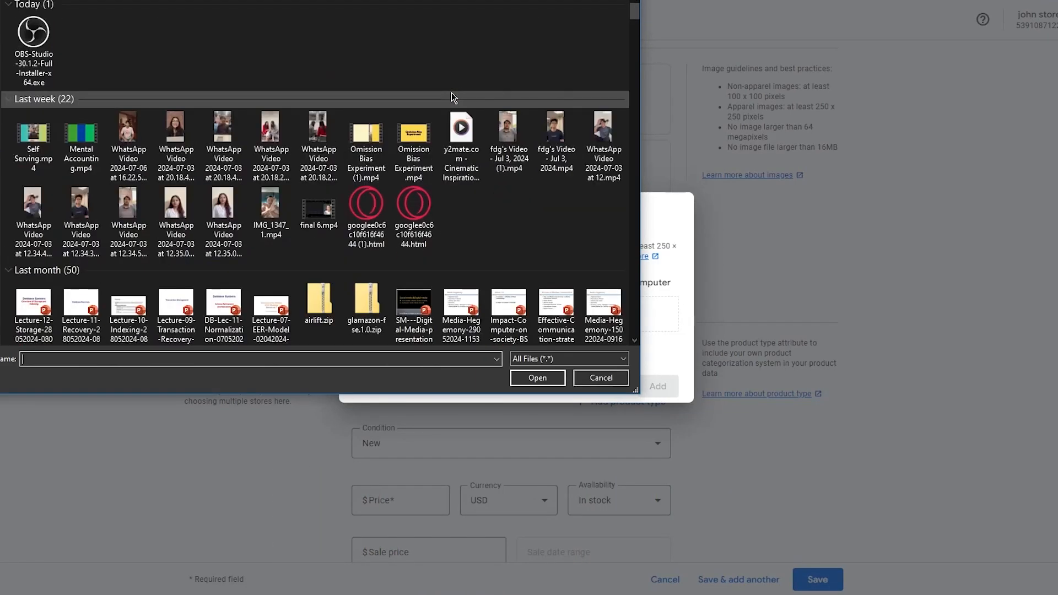
pyautogui.scroll(-8, 453, 99)
pyautogui.scroll(-3, 414, 148)
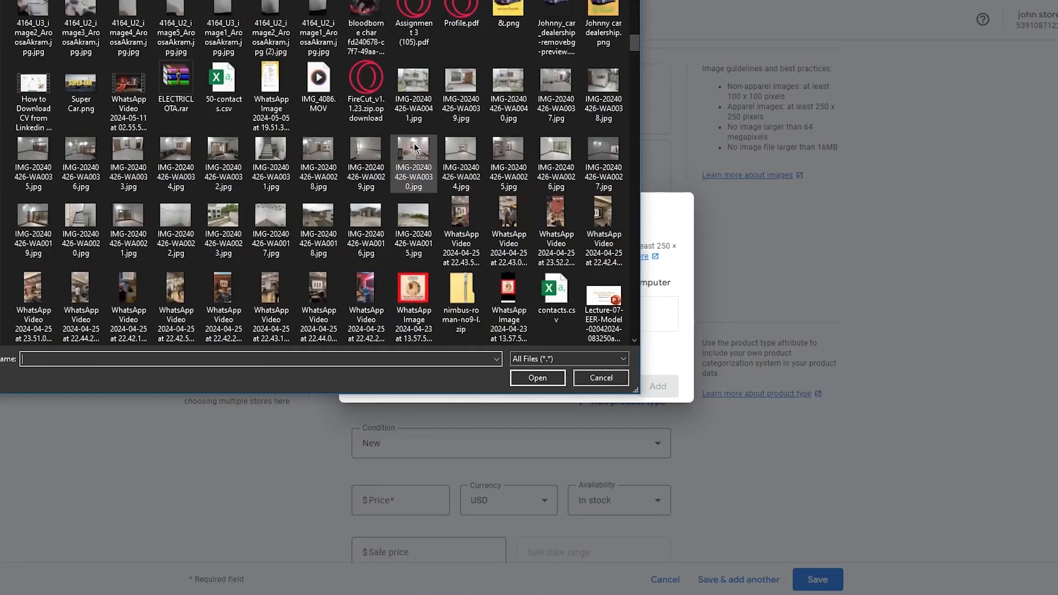
pyautogui.scroll(-10, 414, 148)
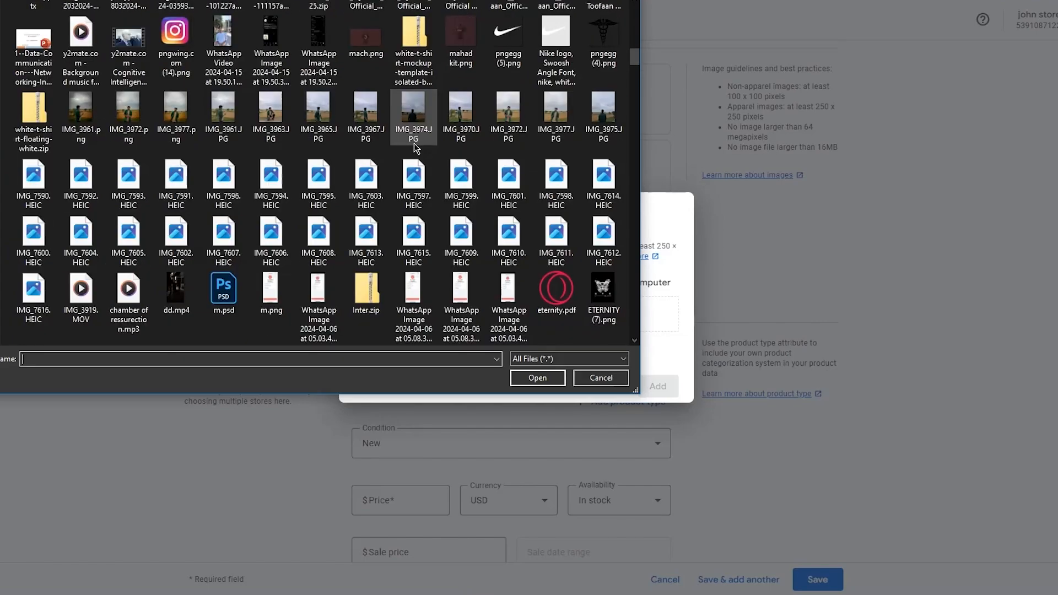
pyautogui.scroll(-10, 414, 144)
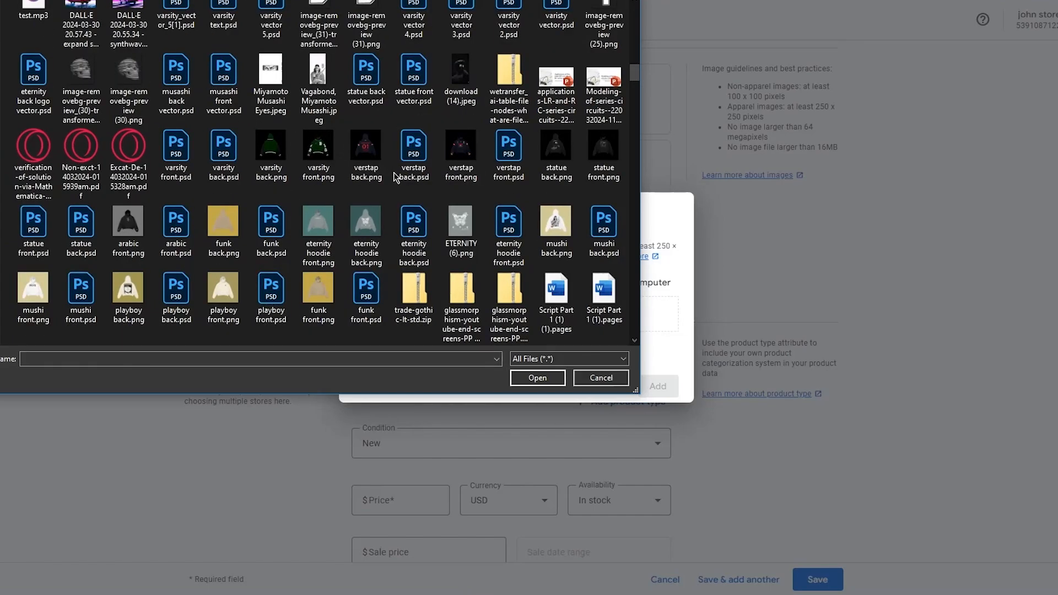
pyautogui.click(361, 152)
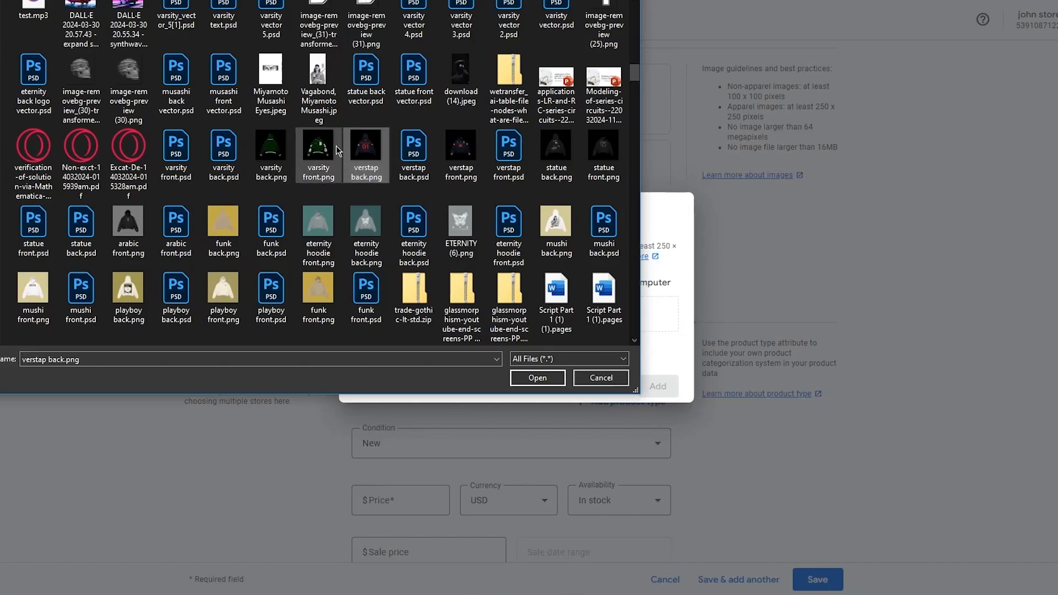
pyautogui.doubleClick(444, 145)
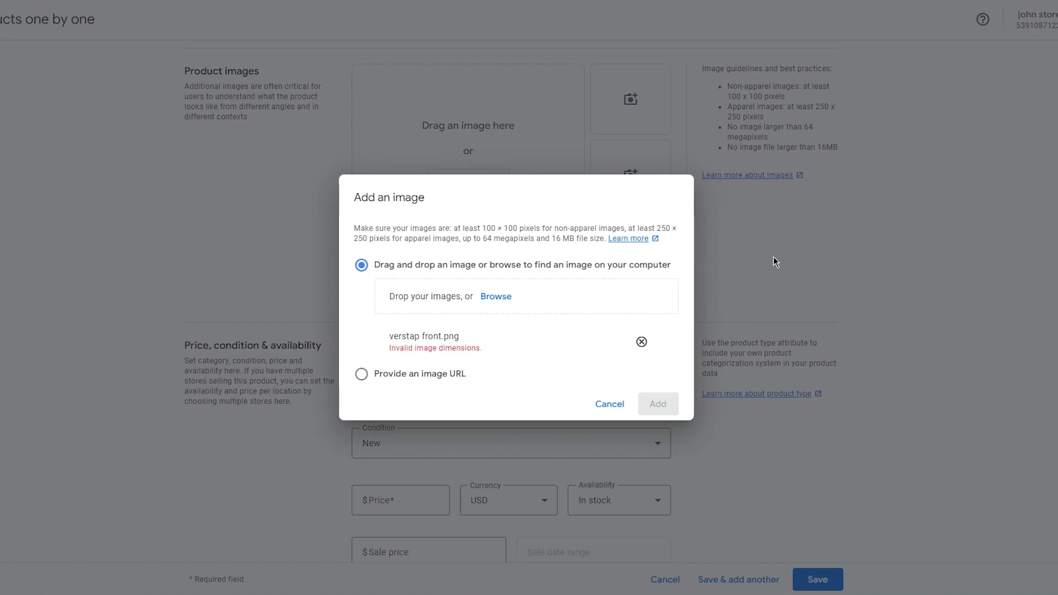
pyautogui.click(642, 342)
# Upload "varsity front.png" from the computer and add it as the product's main image
pyautogui.click(495, 313)
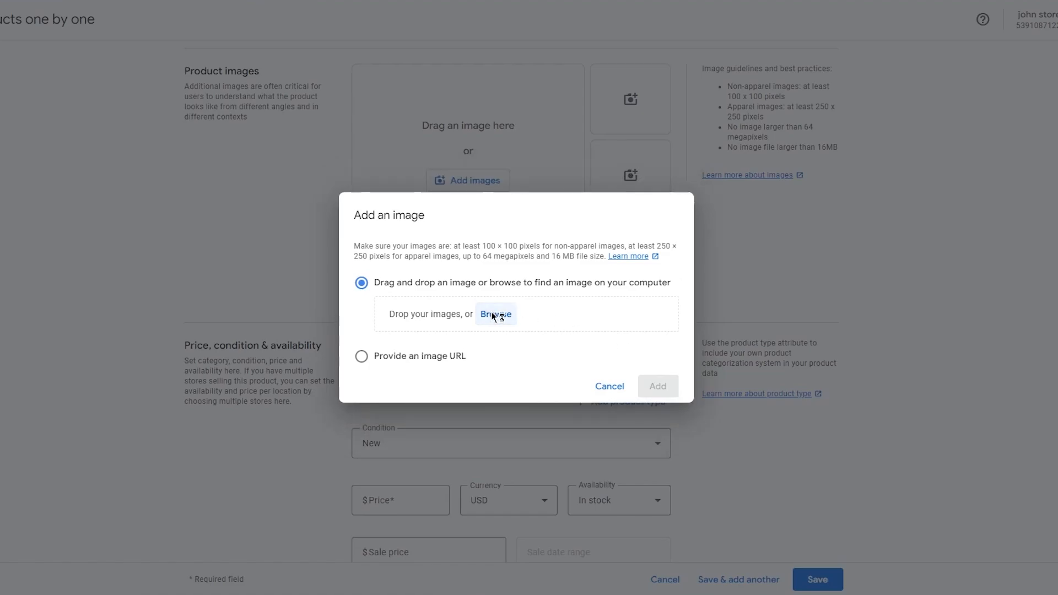
pyautogui.scroll(-15, 316, 146)
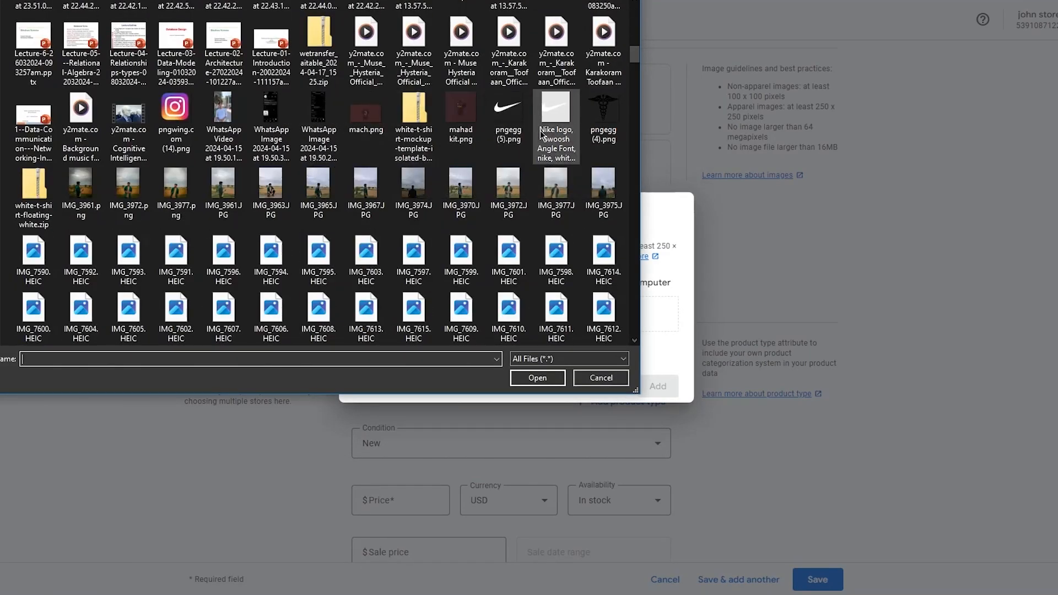
pyautogui.scroll(-3, 433, 137)
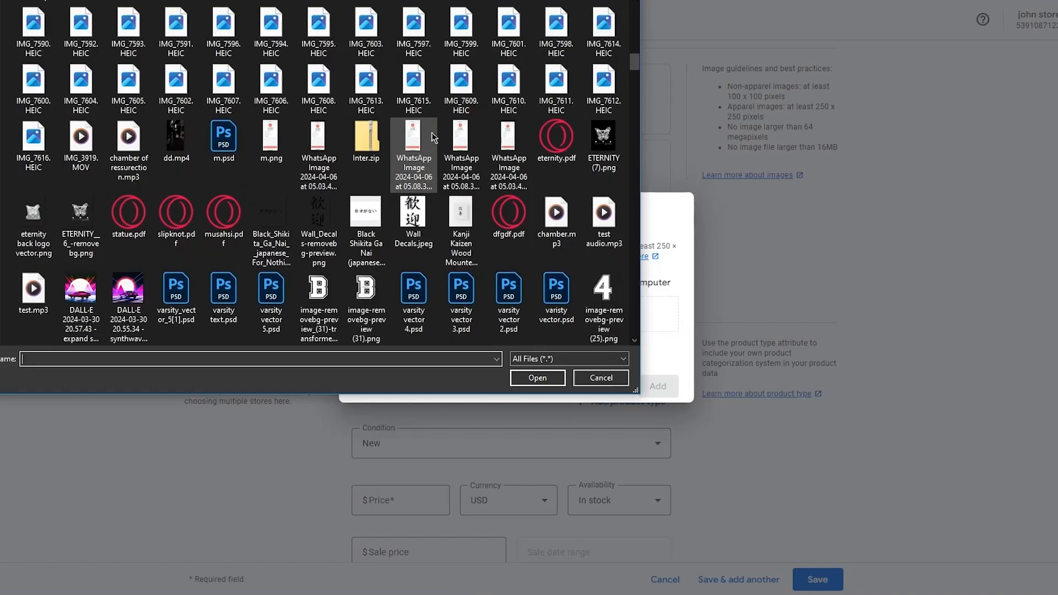
pyautogui.scroll(-3, 433, 137)
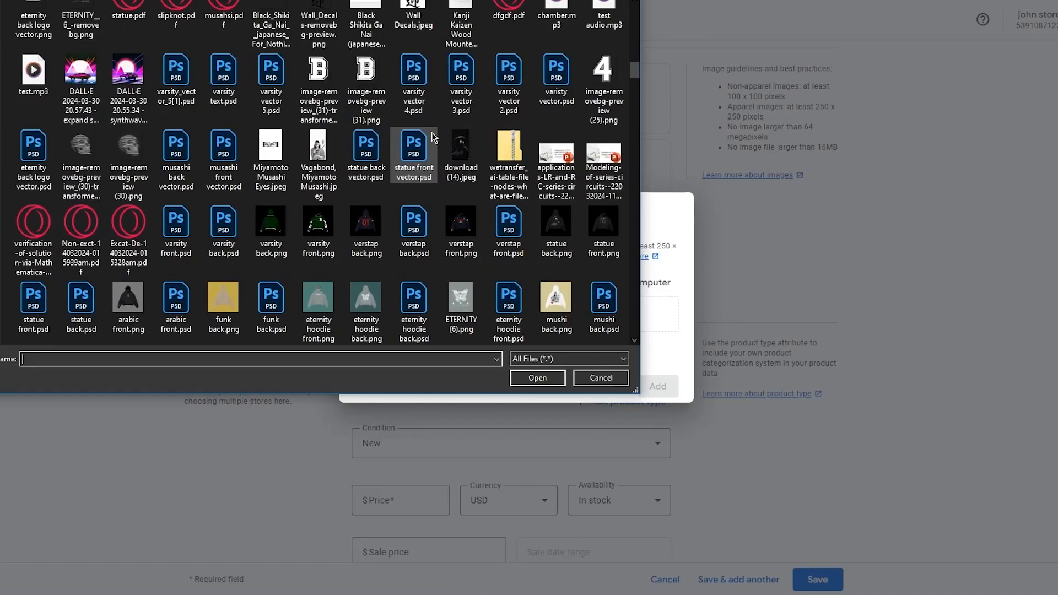
pyautogui.scroll(-3, 508, 242)
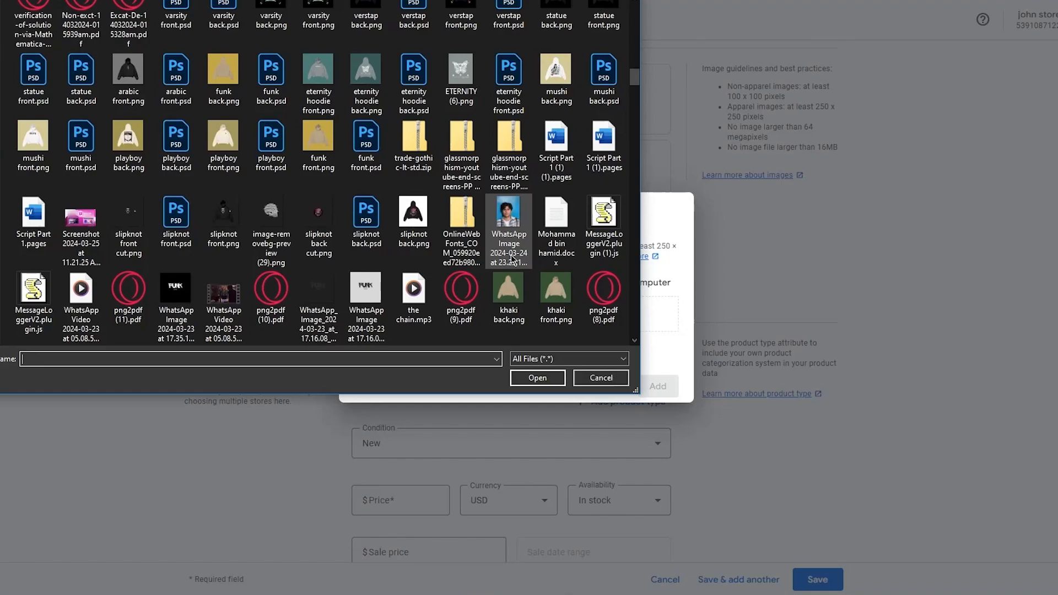
pyautogui.click(230, 234)
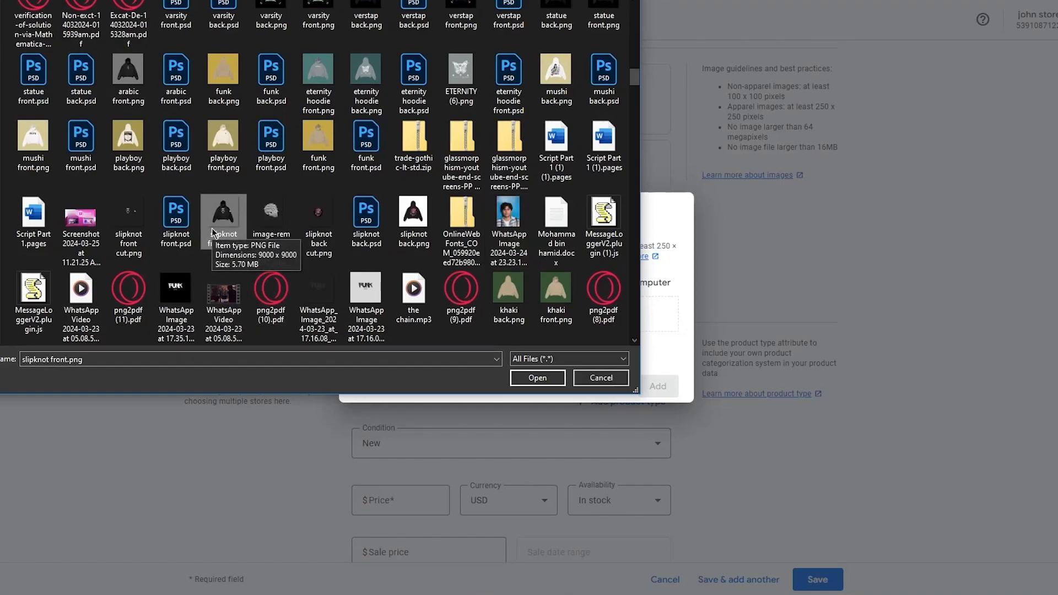
pyautogui.click(120, 227)
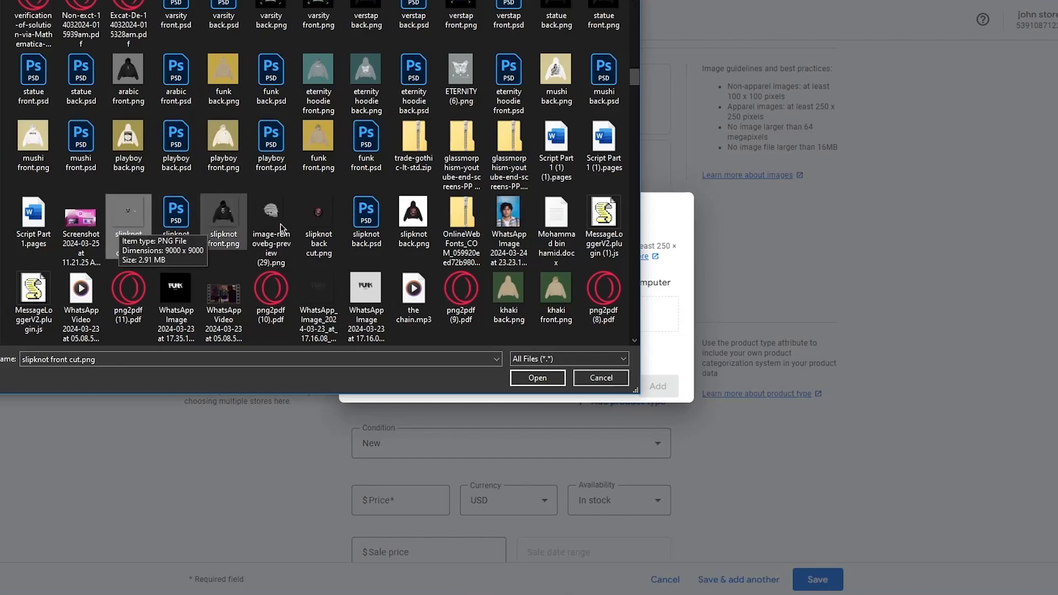
pyautogui.scroll(3, 248, 220)
pyautogui.click(320, 178)
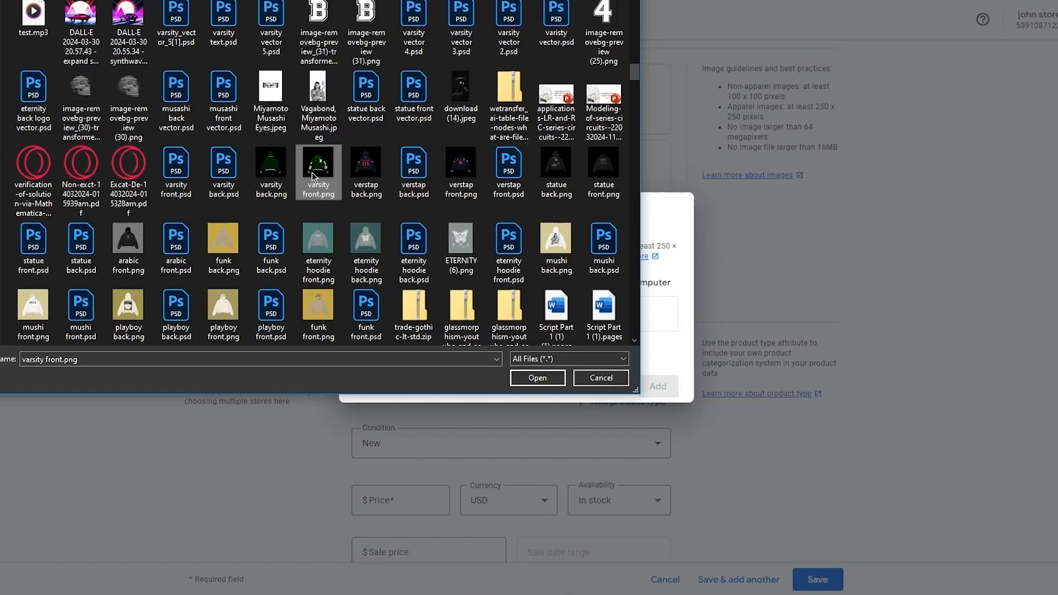
pyautogui.doubleClick(323, 176)
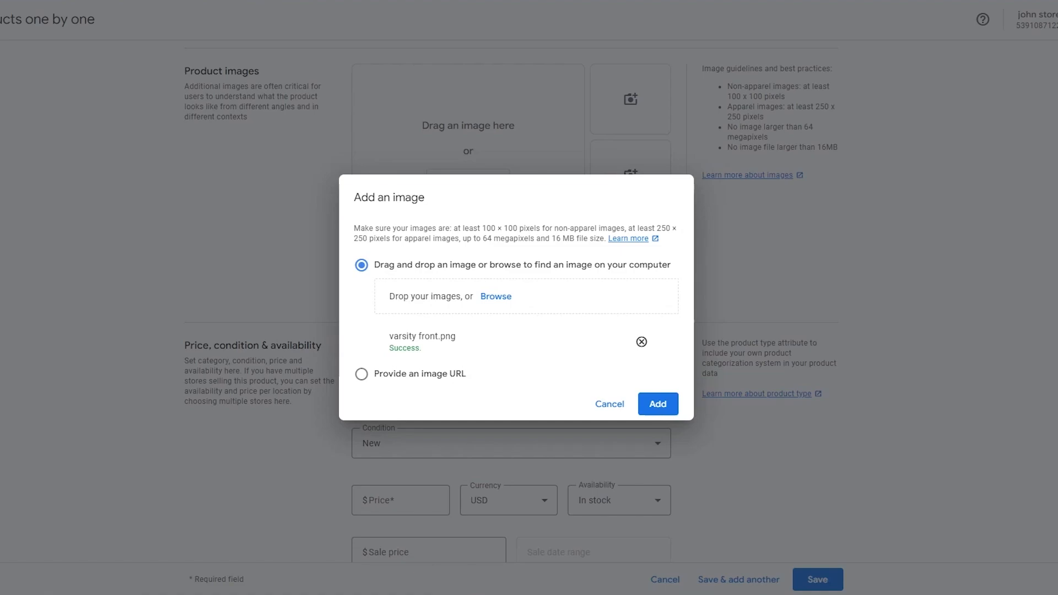
pyautogui.click(673, 403)
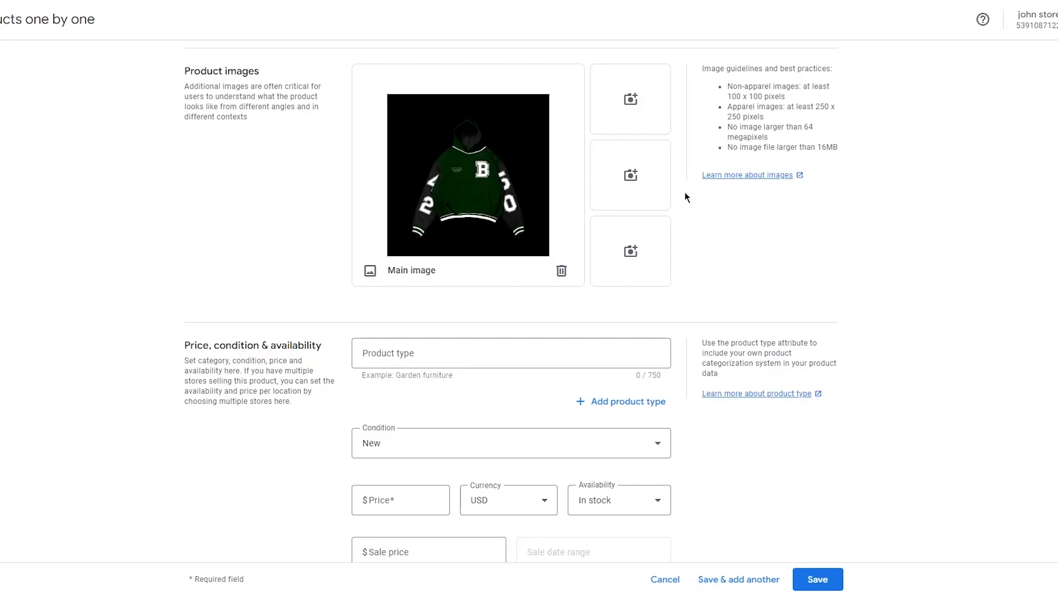
# Enter "Clothing" as the only product type and keep the product's condition as New
pyautogui.scroll(-2, 166, 237)
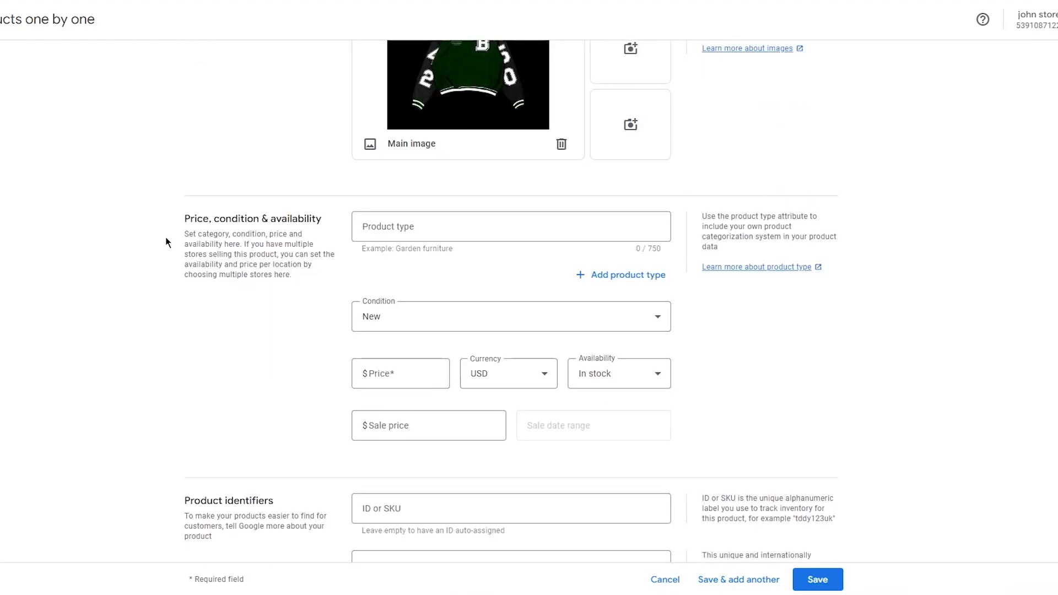
pyautogui.click(437, 224)
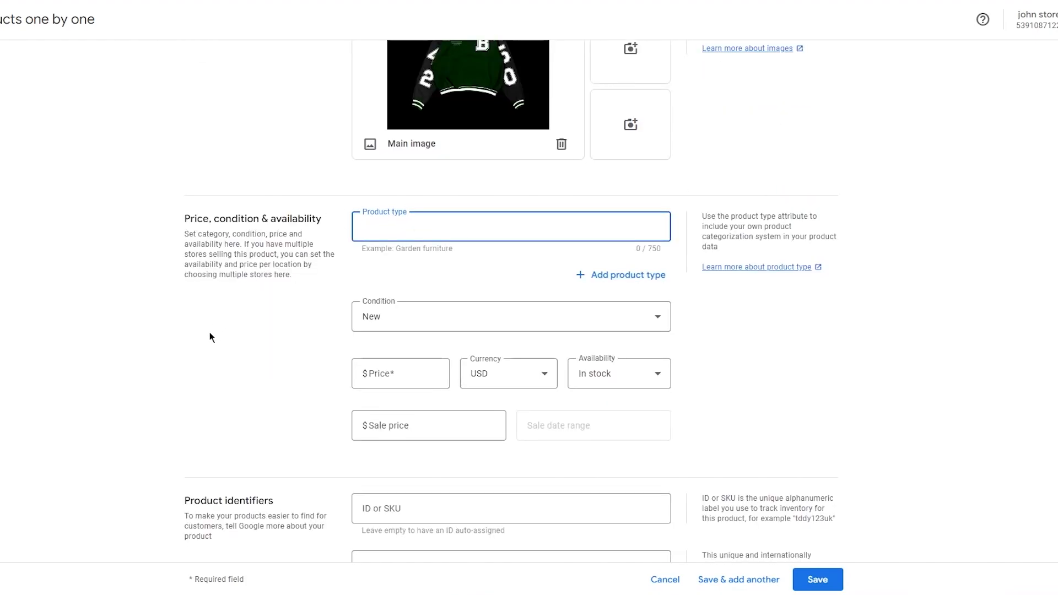
pyautogui.write('Clothing')
pyautogui.click(638, 287)
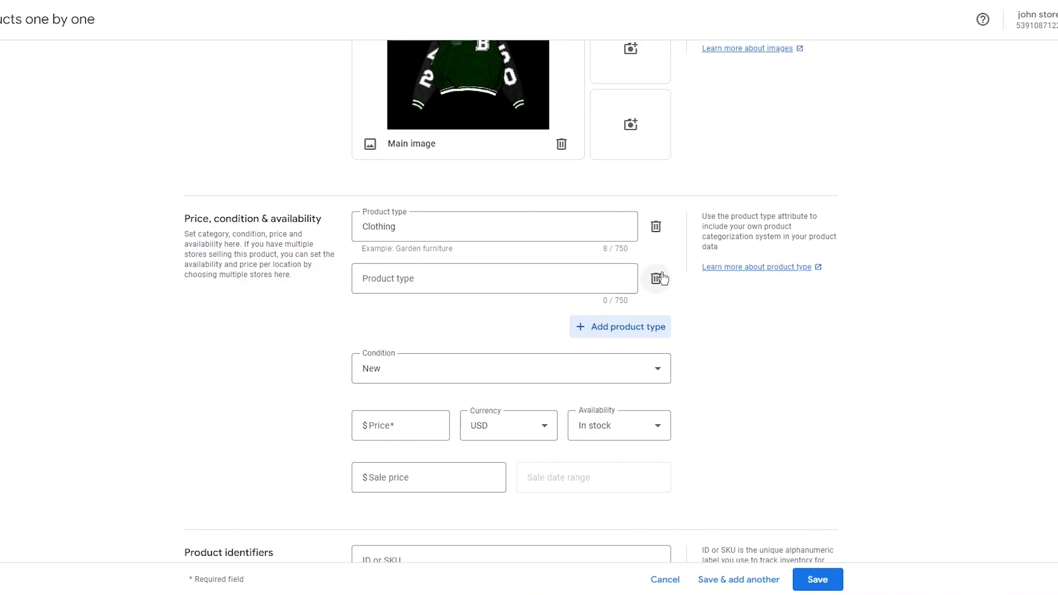
pyautogui.click(660, 277)
pyautogui.click(430, 326)
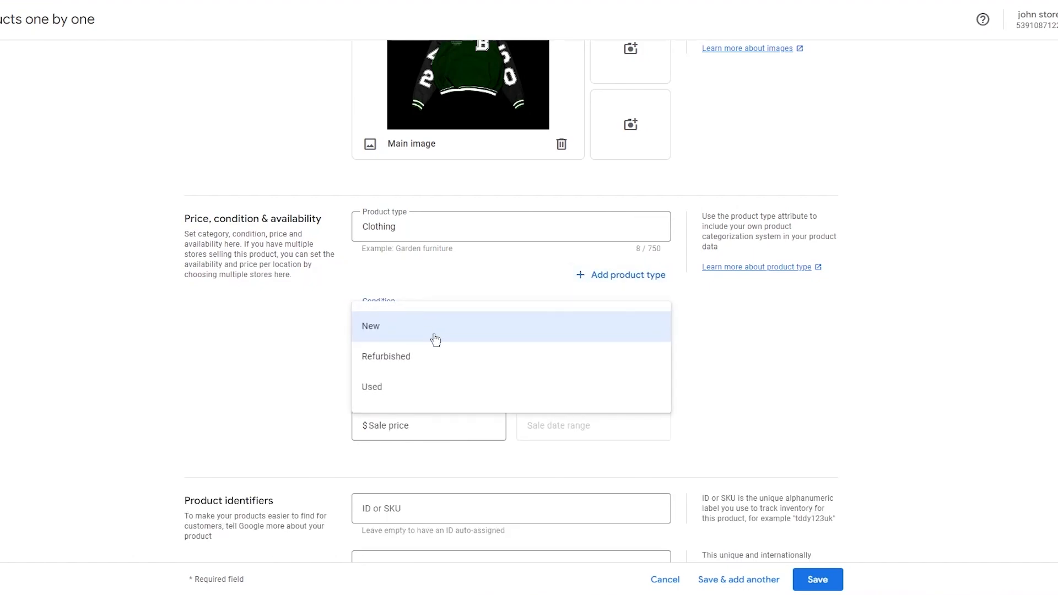
pyautogui.click(309, 329)
pyautogui.scroll(-2, 309, 327)
pyautogui.click(406, 194)
pyautogui.click(407, 189)
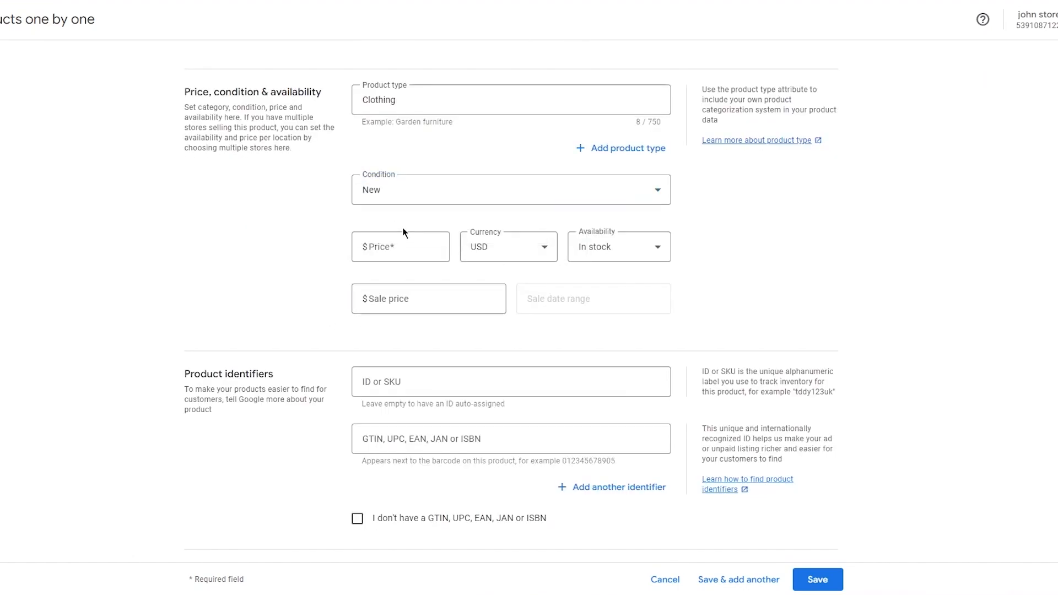
# Set the product's price to 44.99 USD and its availability to In stock
pyautogui.click(415, 243)
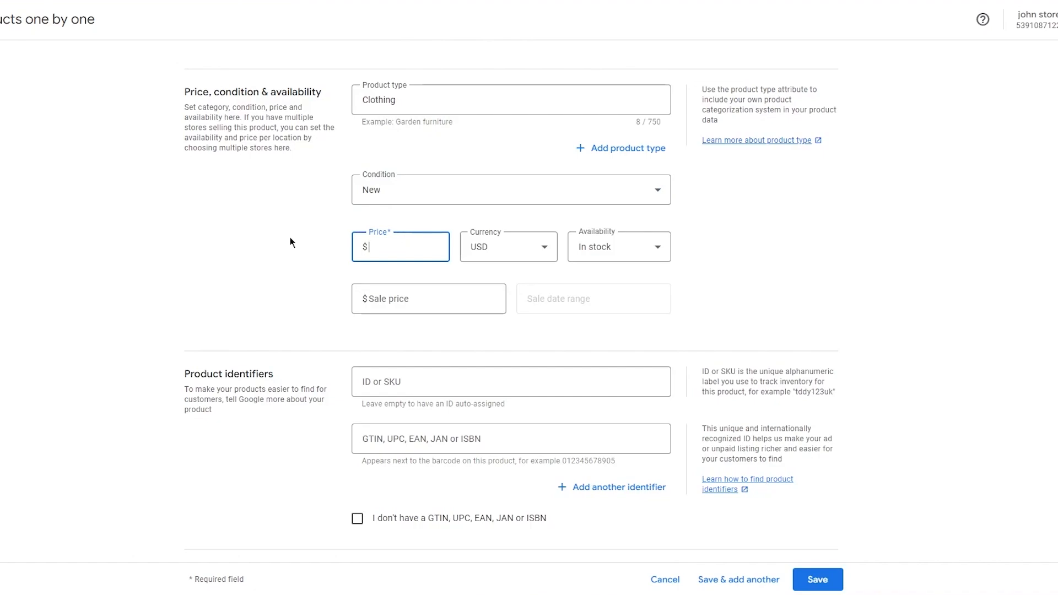
pyautogui.write('44.99')
pyautogui.click(543, 248)
pyautogui.click(634, 251)
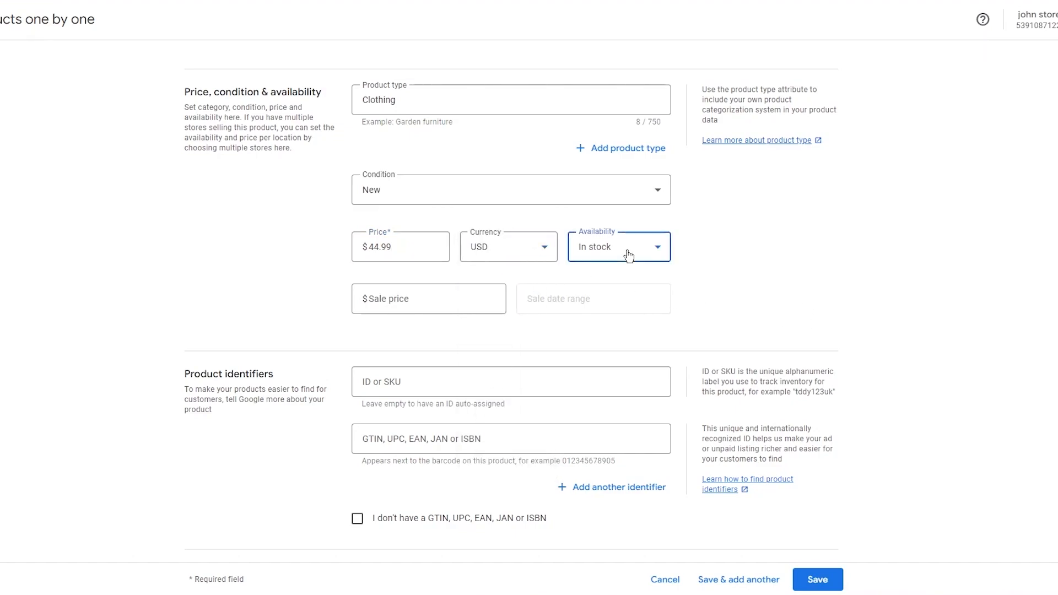
pyautogui.click(634, 251)
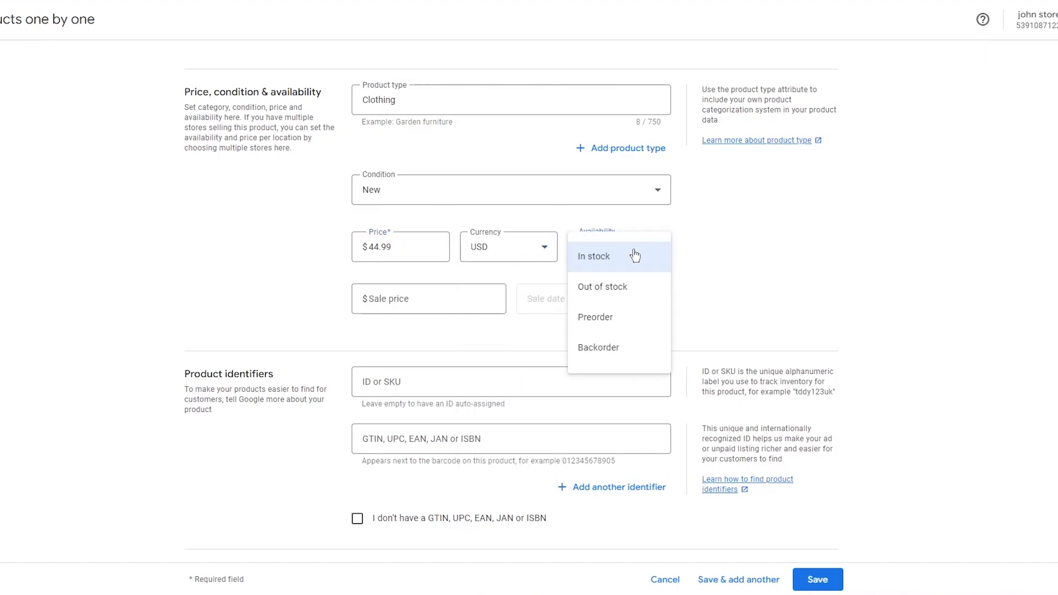
pyautogui.click(635, 255)
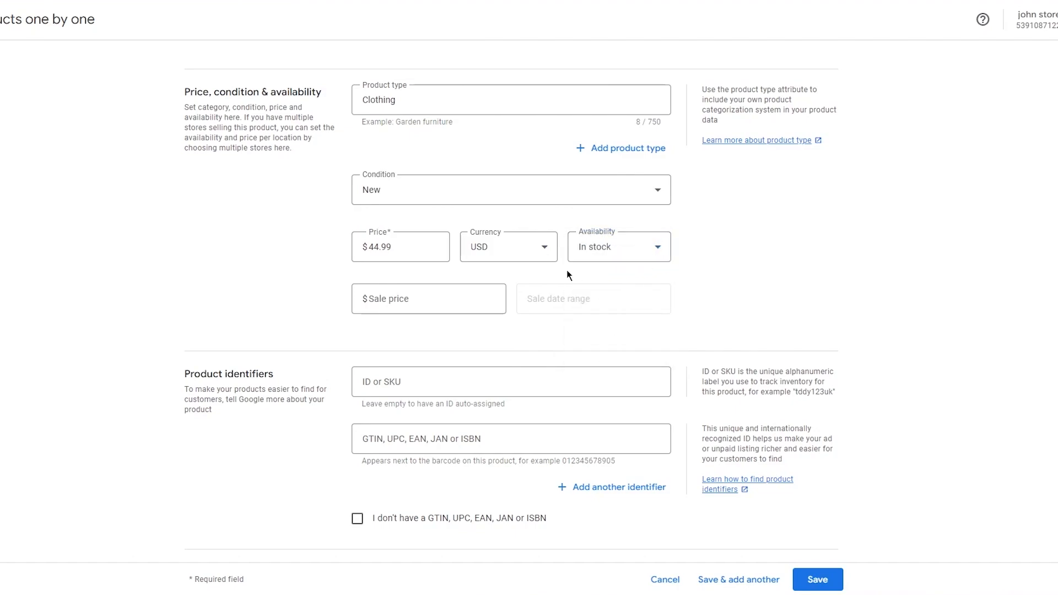
# Set a sale price of 38.99 with a sale date range of Jul 17 – 26, 2024
pyautogui.click(420, 294)
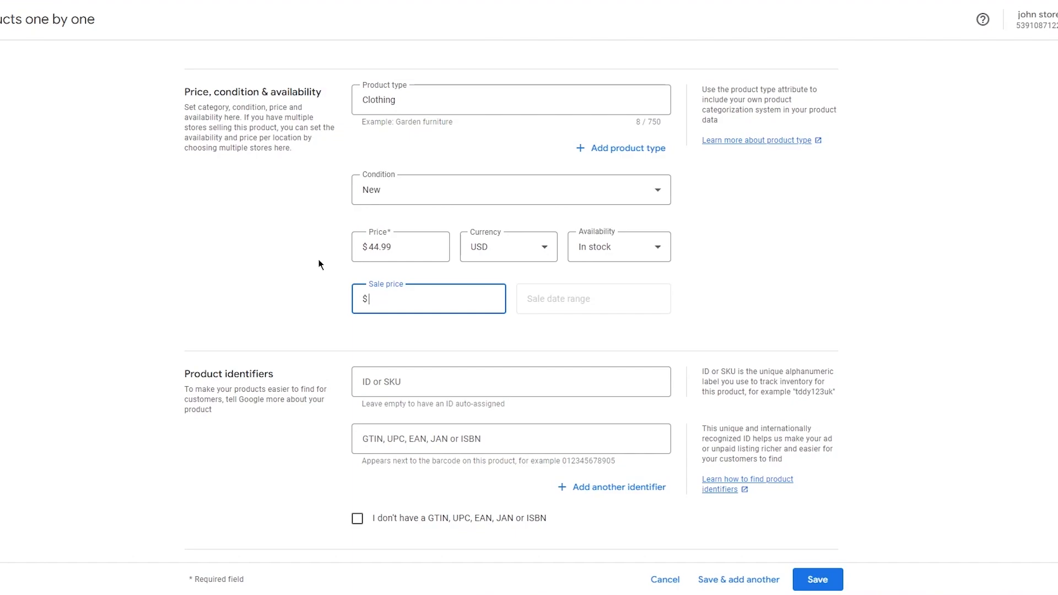
pyautogui.write('38')
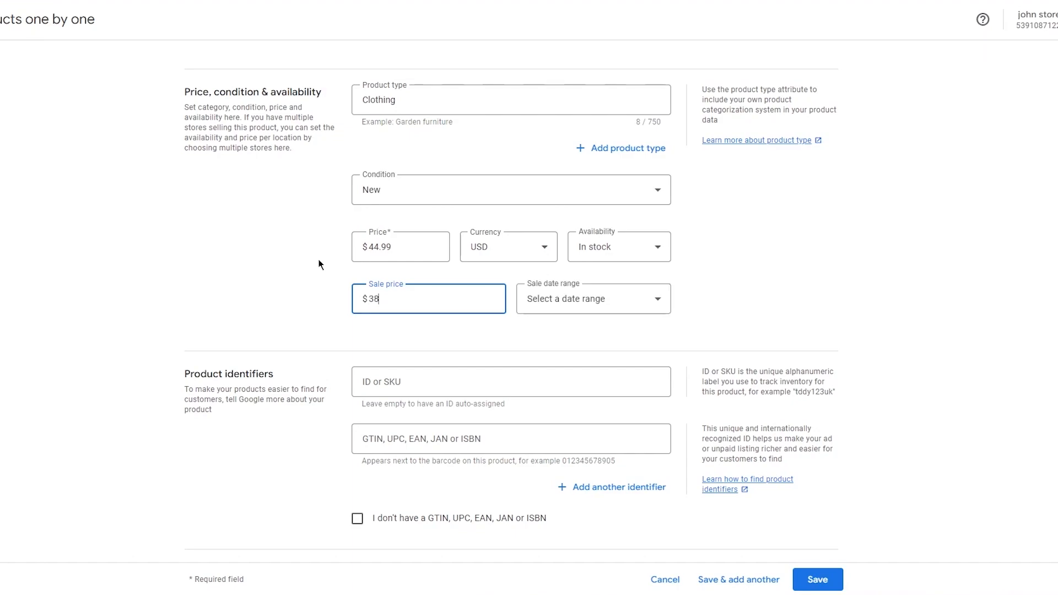
pyautogui.write('.99')
pyautogui.click(610, 298)
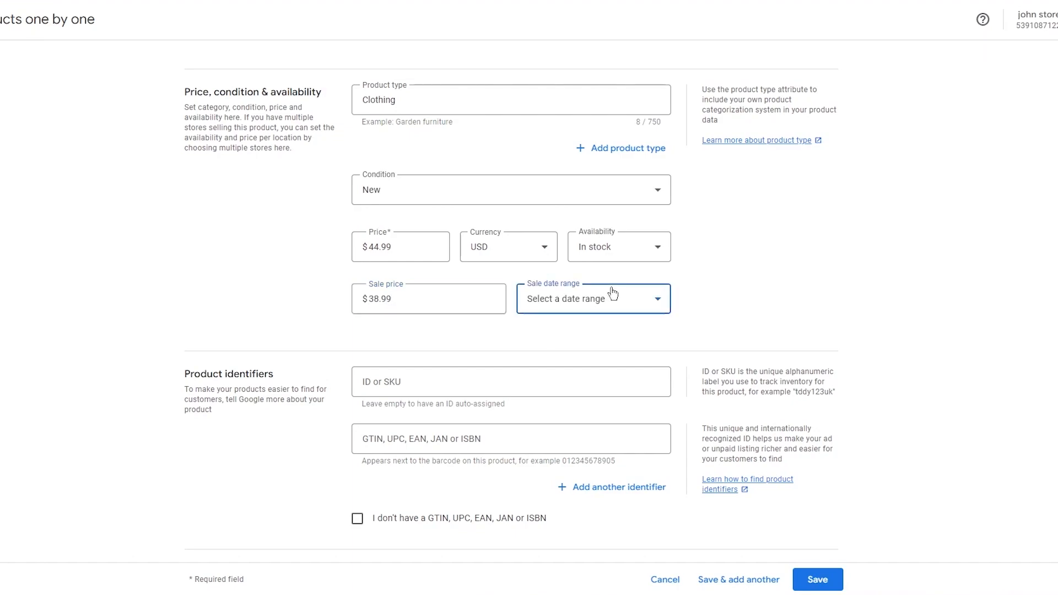
pyautogui.click(570, 439)
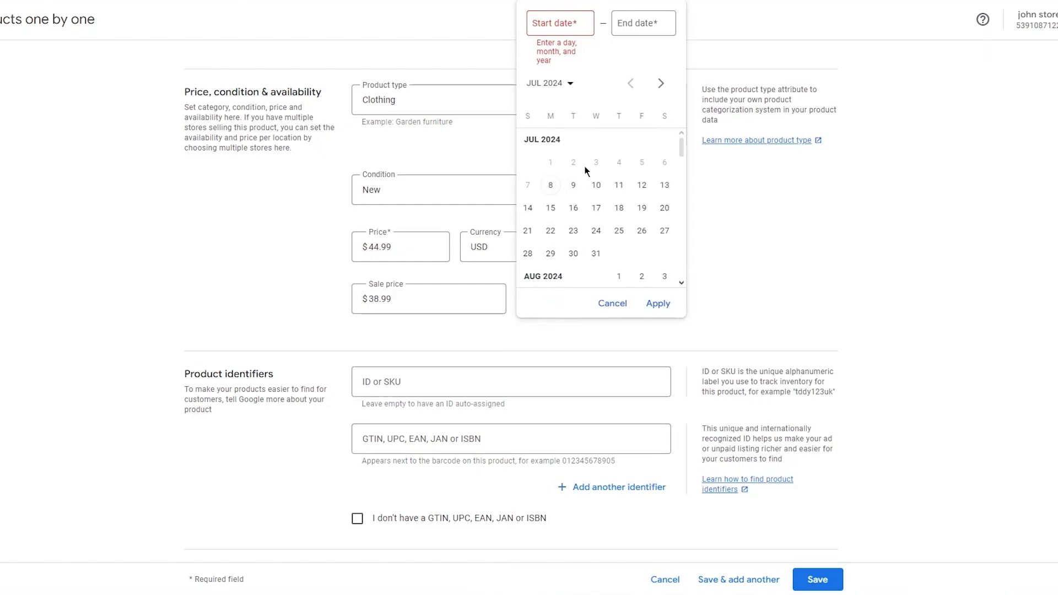
pyautogui.click(607, 204)
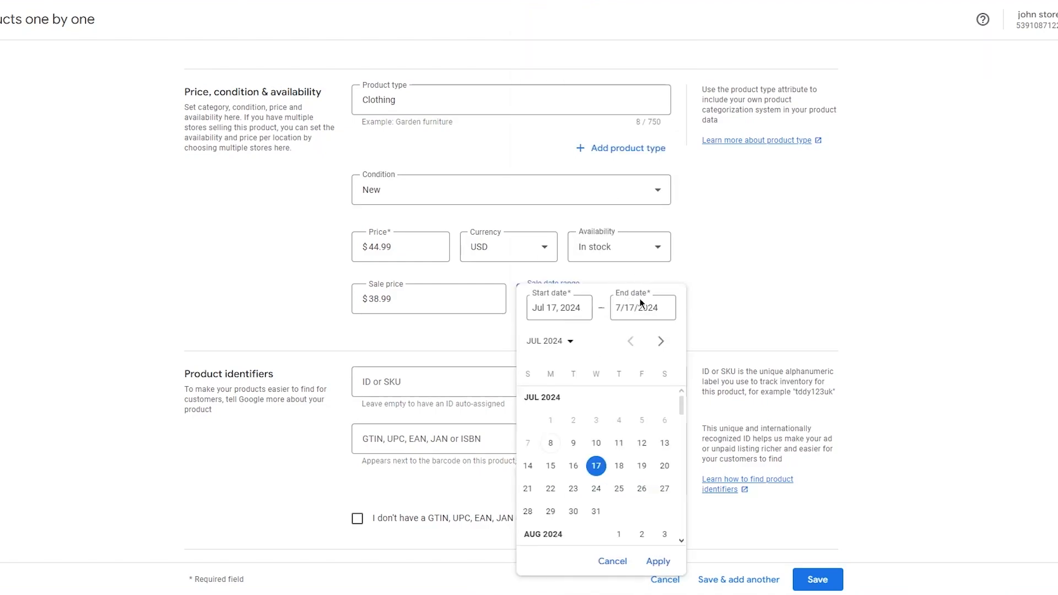
pyautogui.click(641, 489)
pyautogui.click(658, 561)
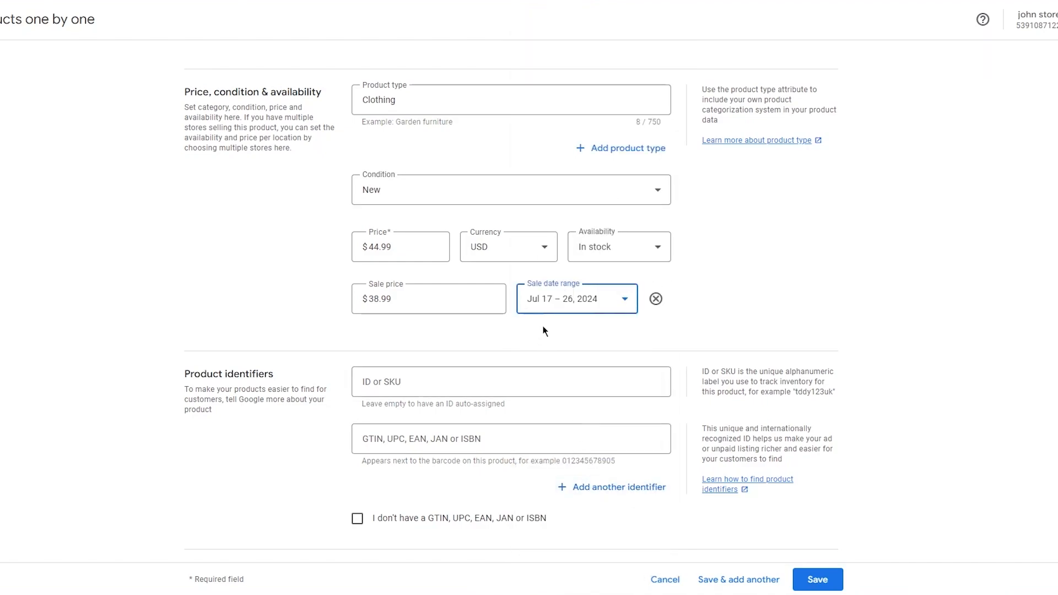
# Leave the product identifiers empty and save Free listings as the product's marketing method
pyautogui.scroll(-3, 358, 325)
pyautogui.click(407, 203)
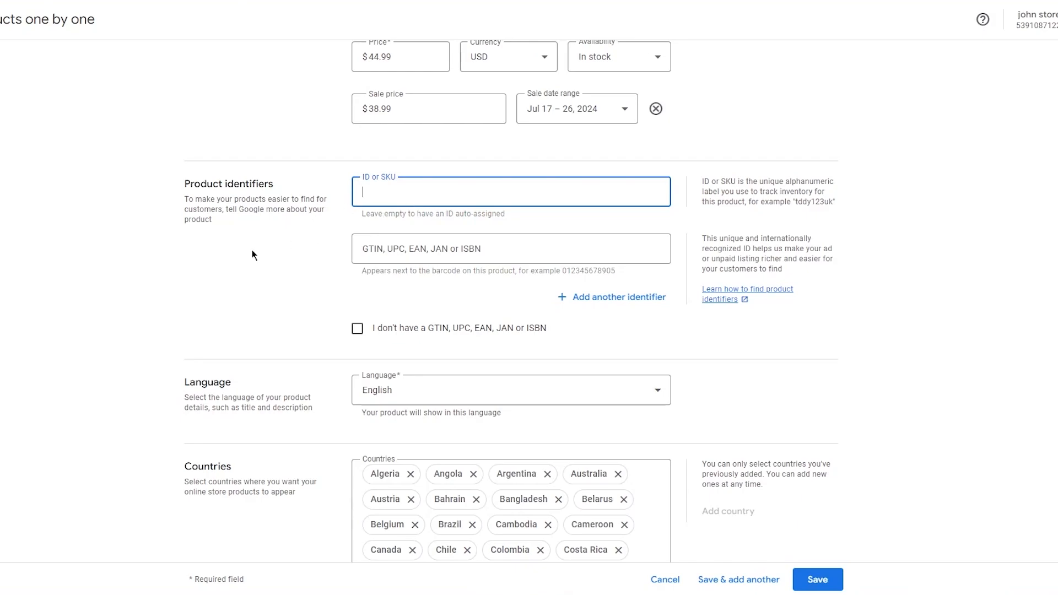
pyautogui.click(190, 260)
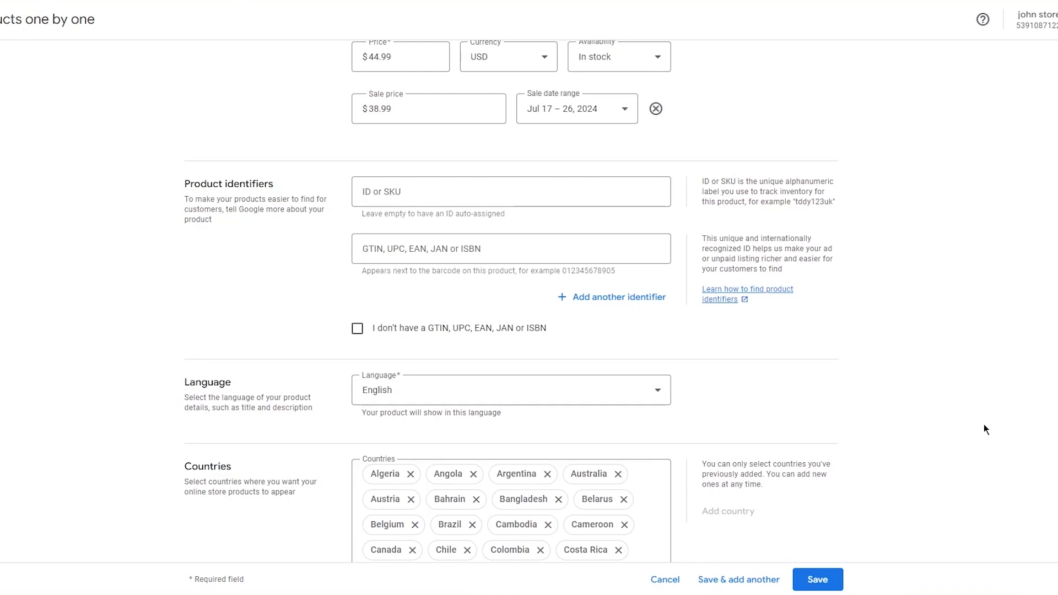
pyautogui.scroll(-2, 940, 419)
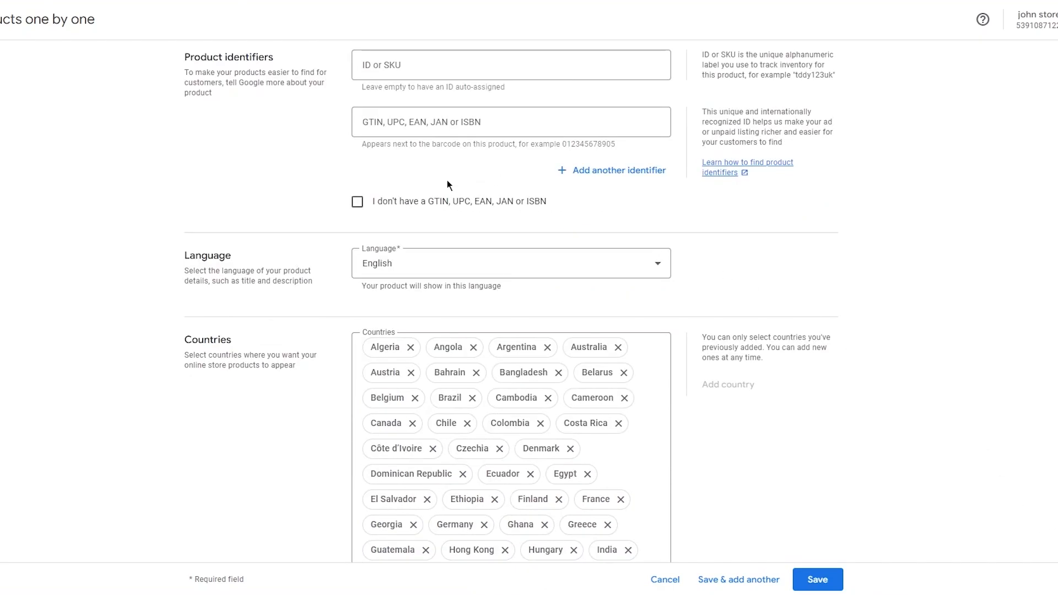
pyautogui.scroll(-15, 243, 213)
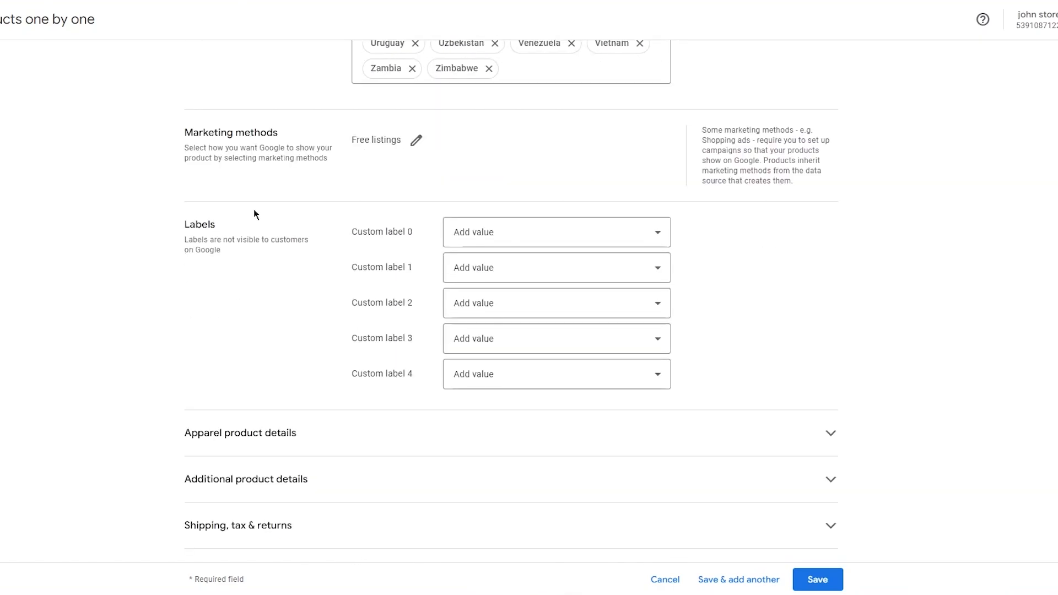
pyautogui.scroll(1, 352, 195)
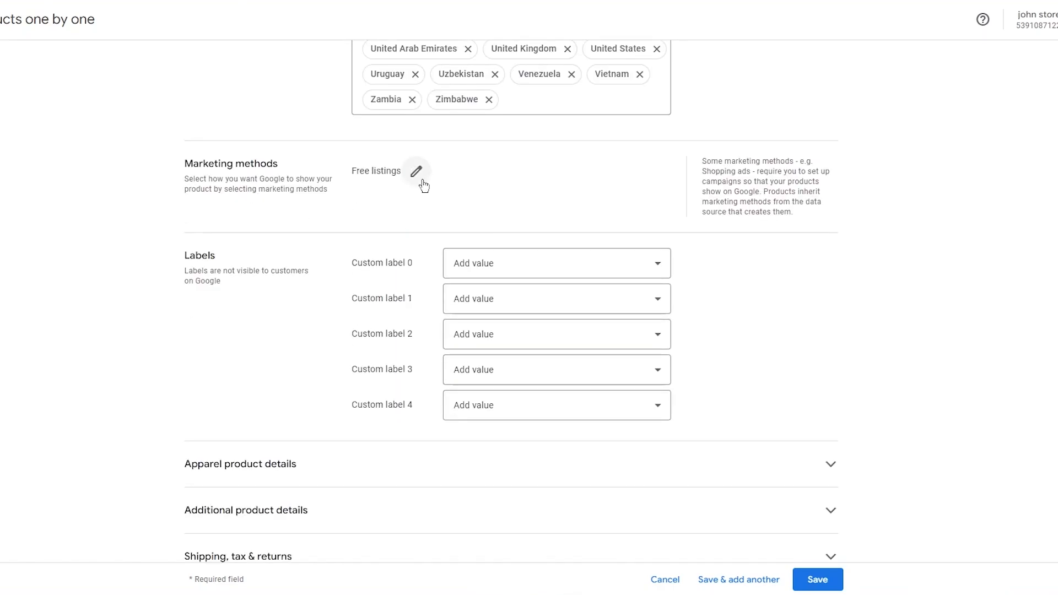
pyautogui.click(421, 177)
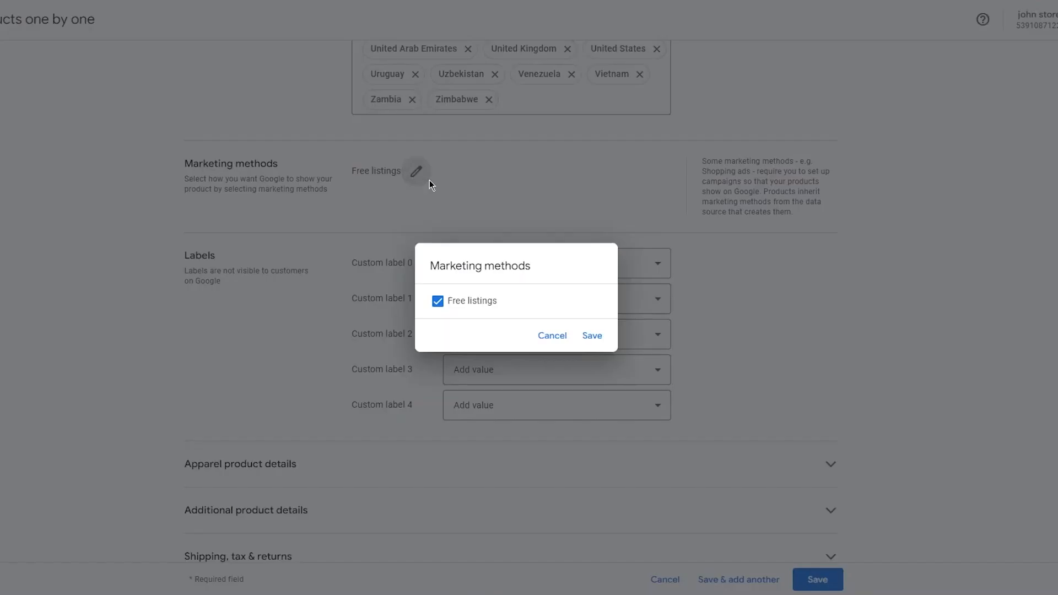
pyautogui.click(591, 335)
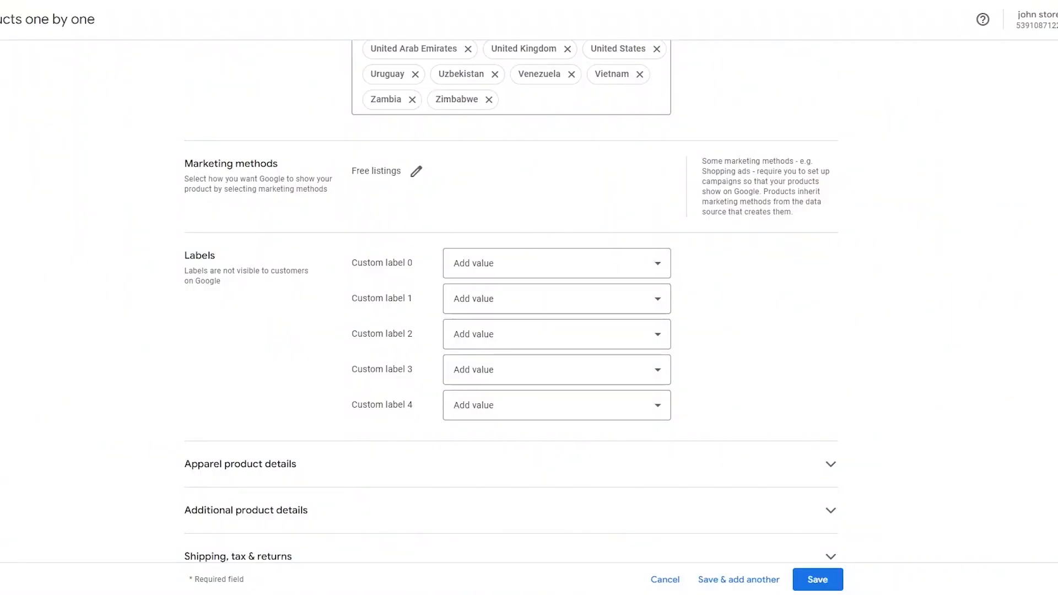
# Add the value "cotton" to the product's Custom label 0
pyautogui.scroll(-1, 783, 292)
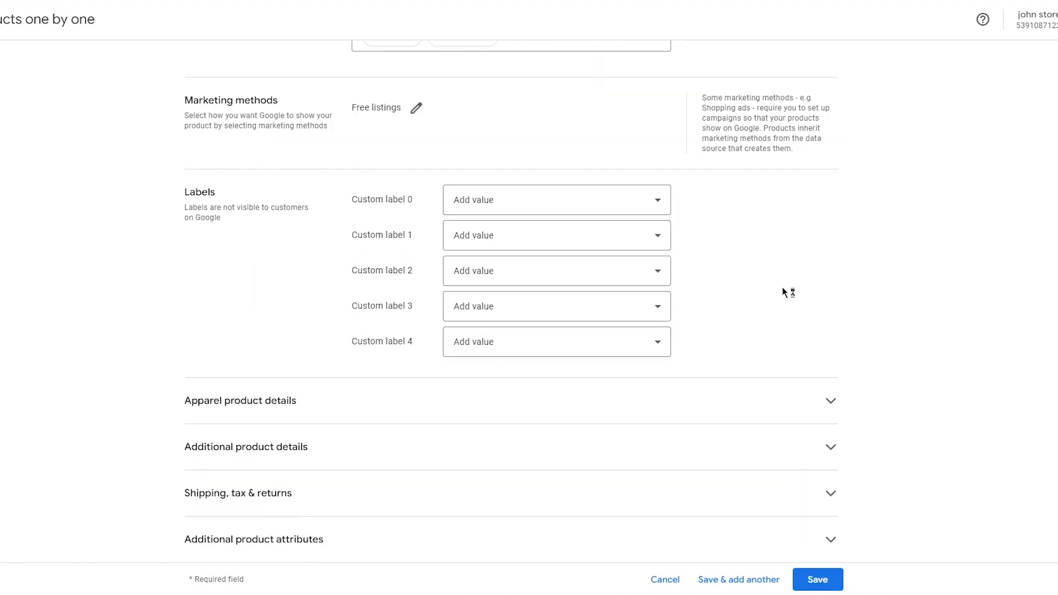
pyautogui.click(550, 199)
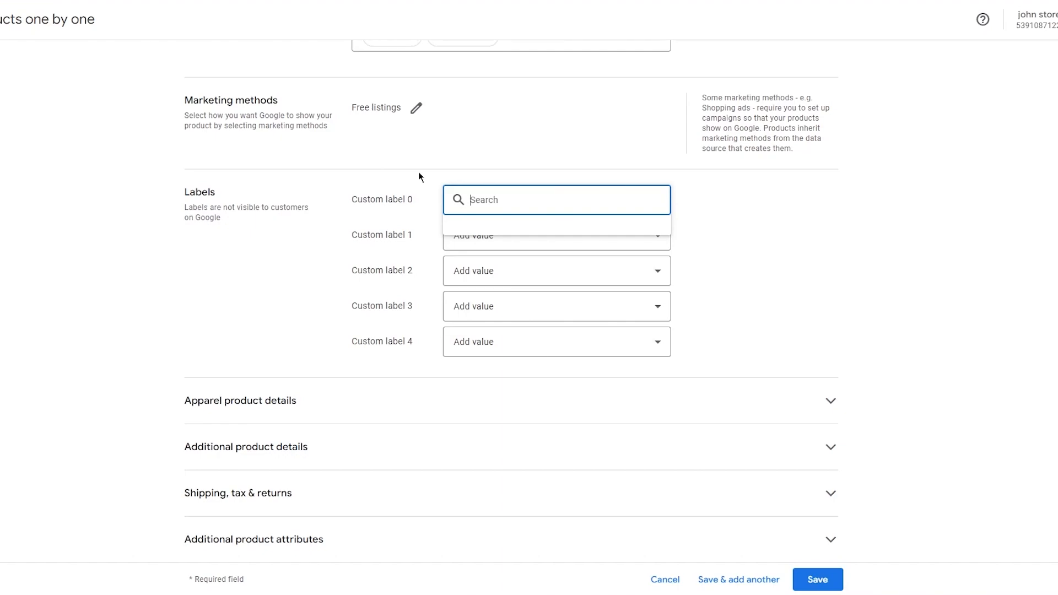
pyautogui.write('Cotton')
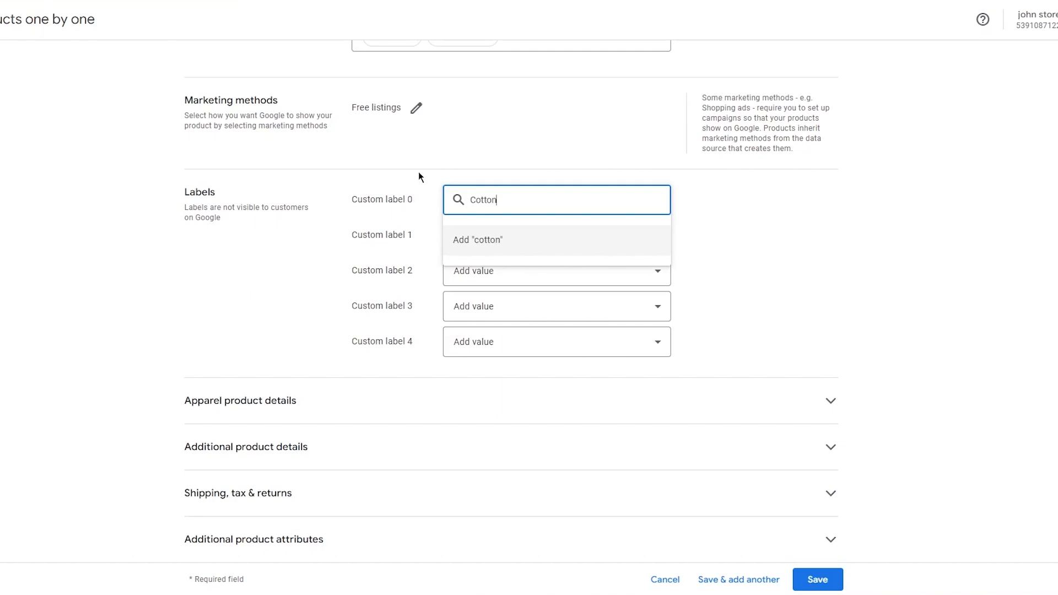
pyautogui.press('Return')
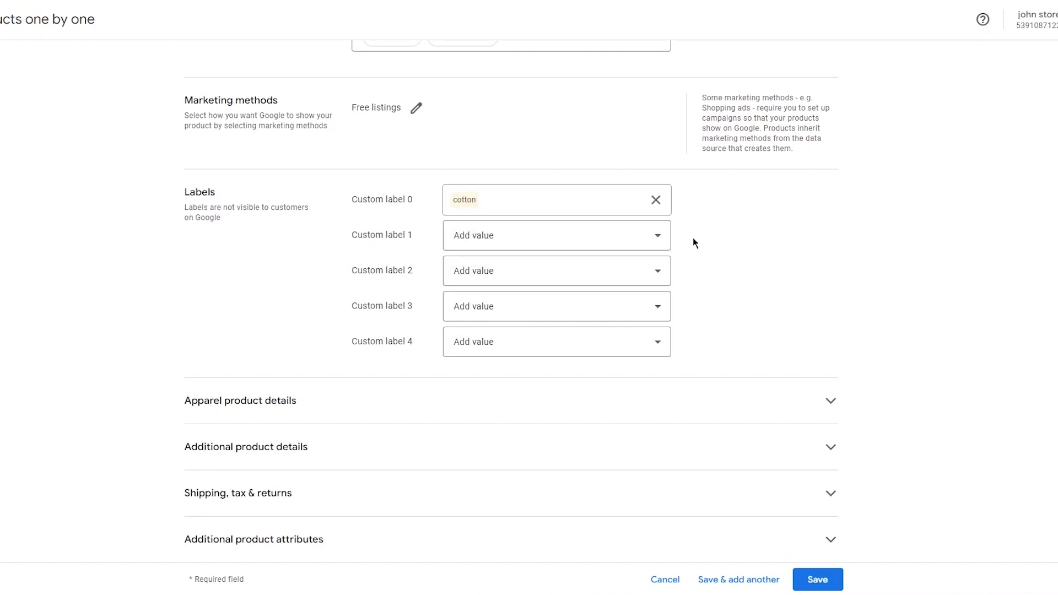
# Review the Apparel product details fields, leave them blank and save the hoodie product
pyautogui.click(804, 419)
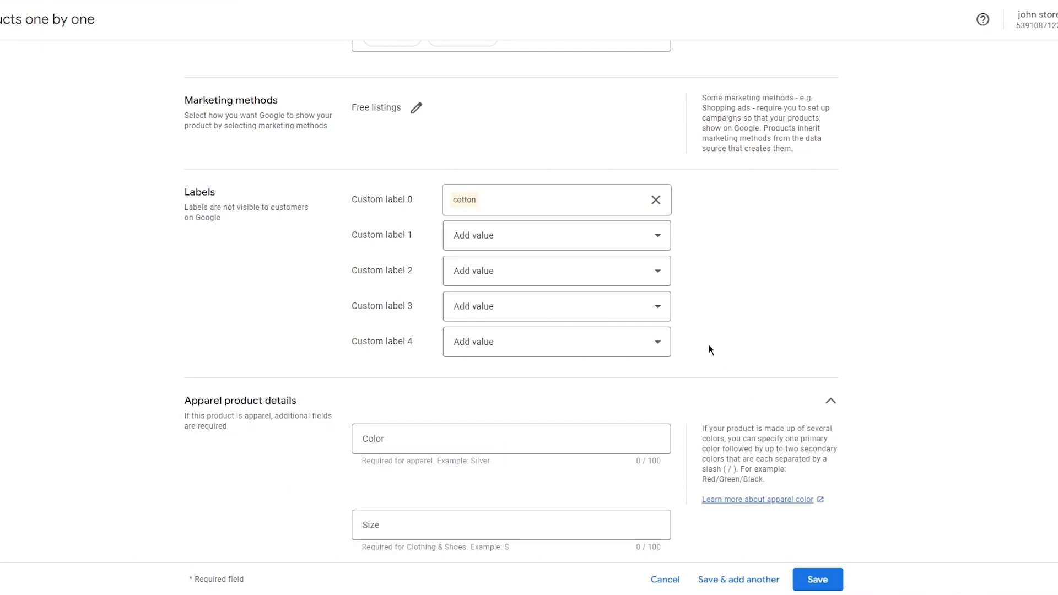
pyautogui.scroll(-3, 709, 348)
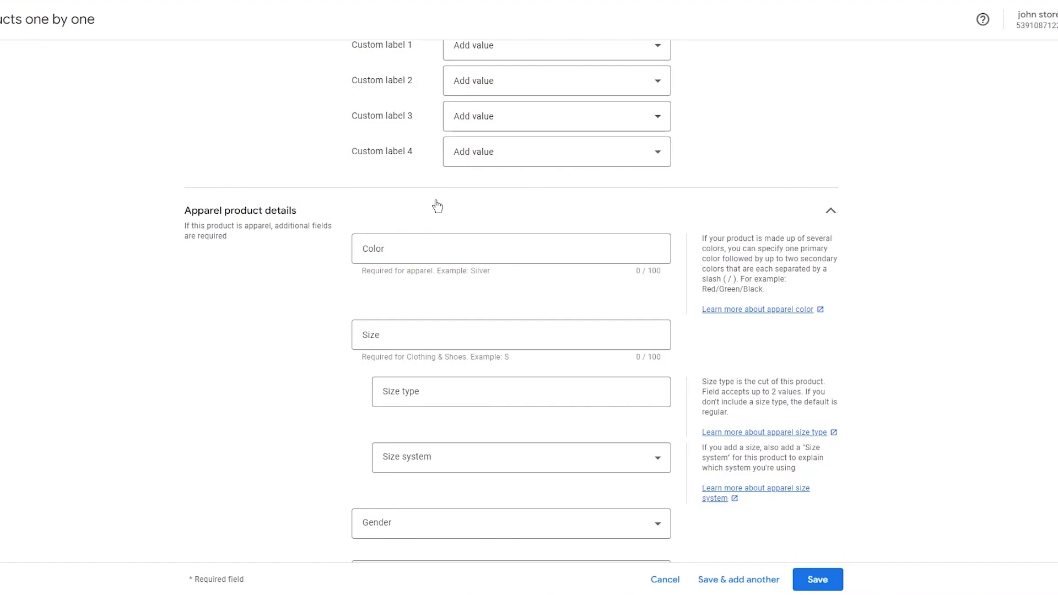
pyautogui.scroll(-5, 437, 207)
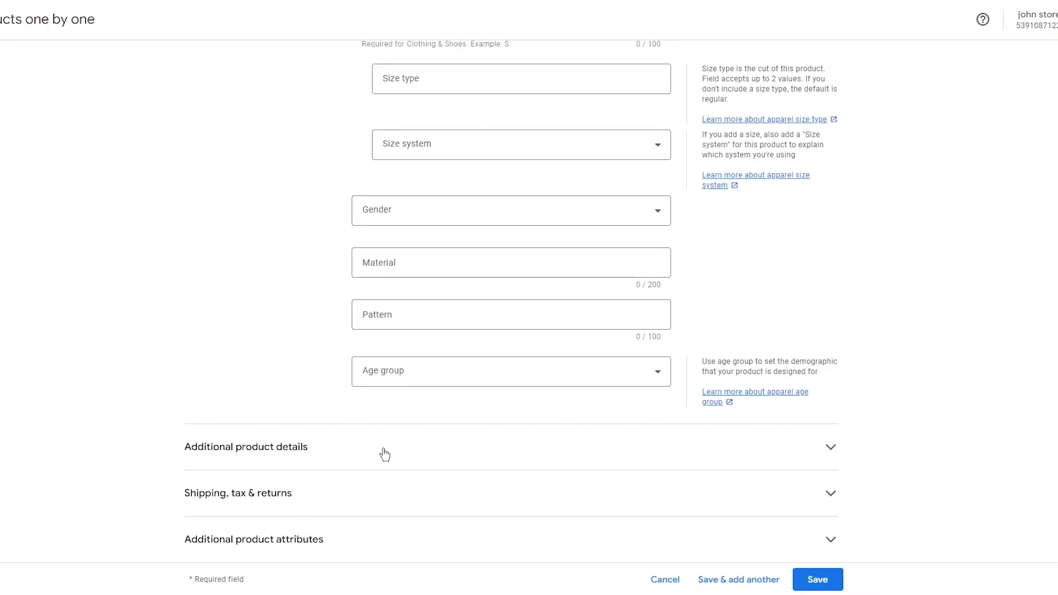
pyautogui.scroll(3, 503, 321)
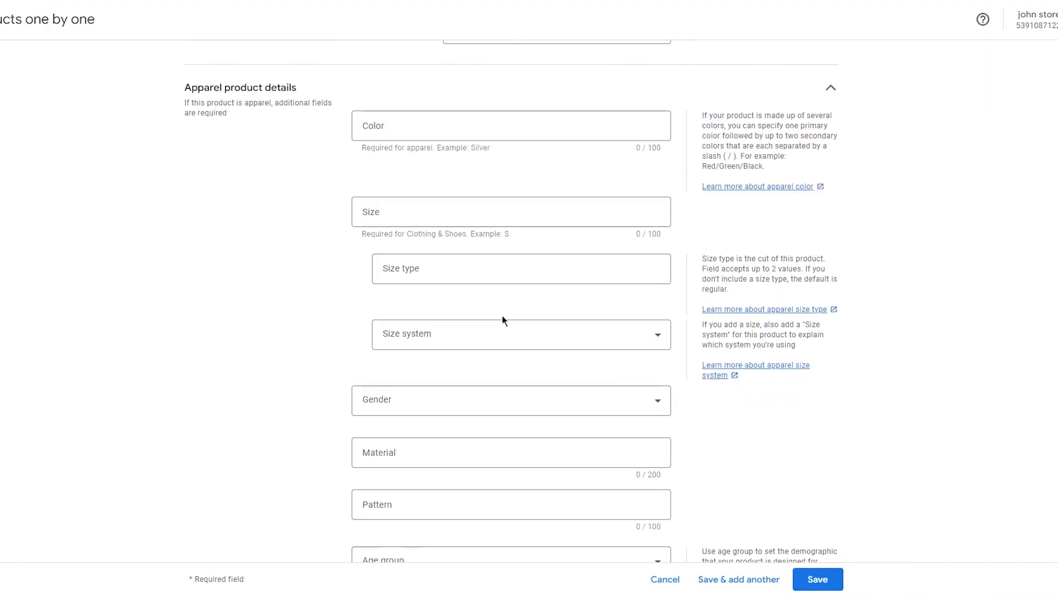
pyautogui.click(522, 91)
pyautogui.scroll(5, 650, 165)
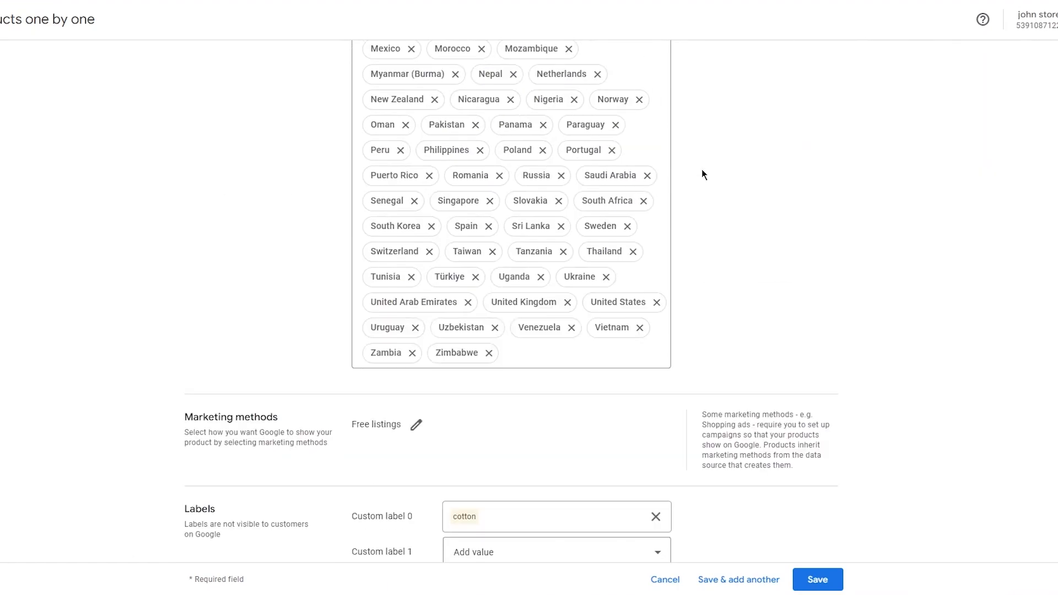
pyautogui.scroll(-5, 702, 171)
pyautogui.click(816, 579)
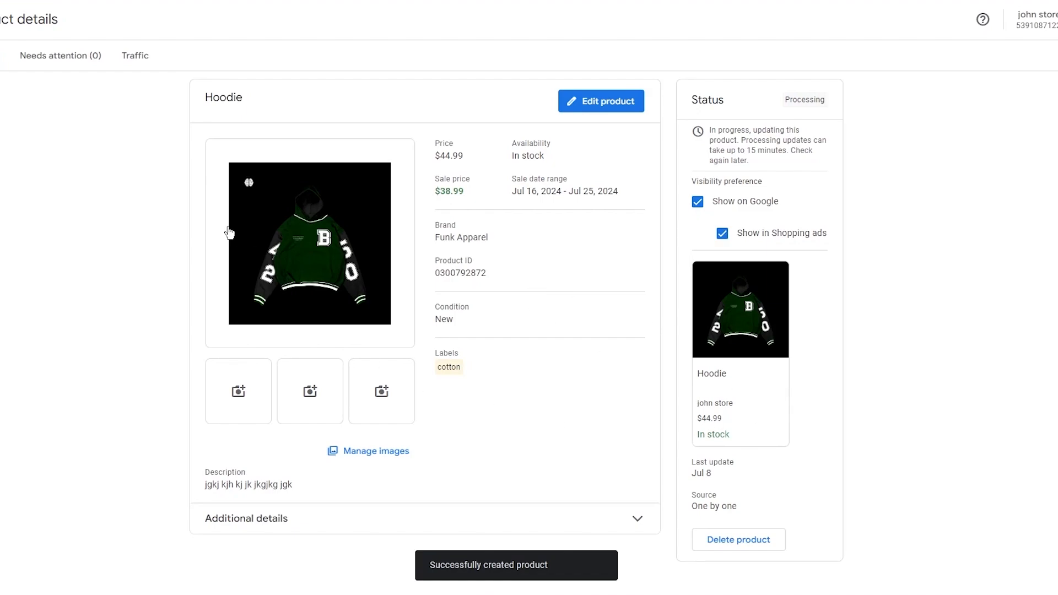
# Leave the product details and open the confirmation of the business's online store from the remaining setup tasks
pyautogui.click(1, 19)
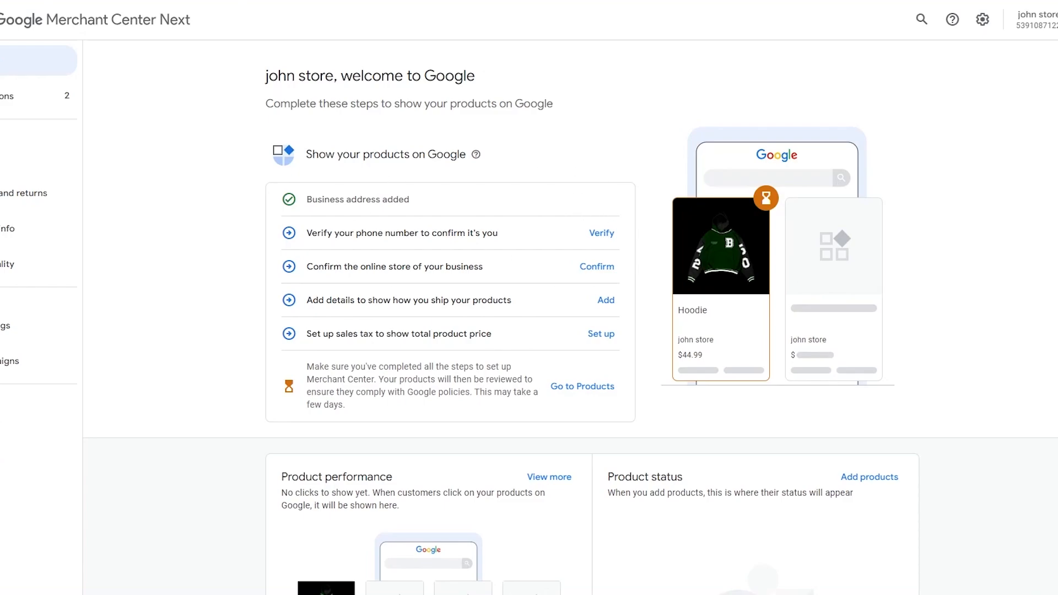
pyautogui.click(597, 266)
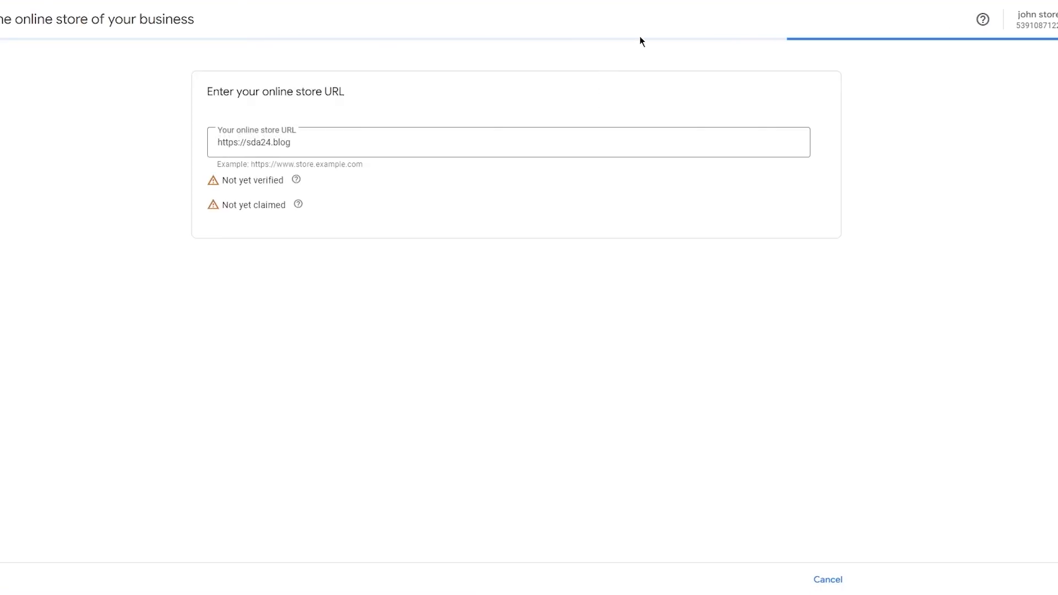
pyautogui.click(343, 142)
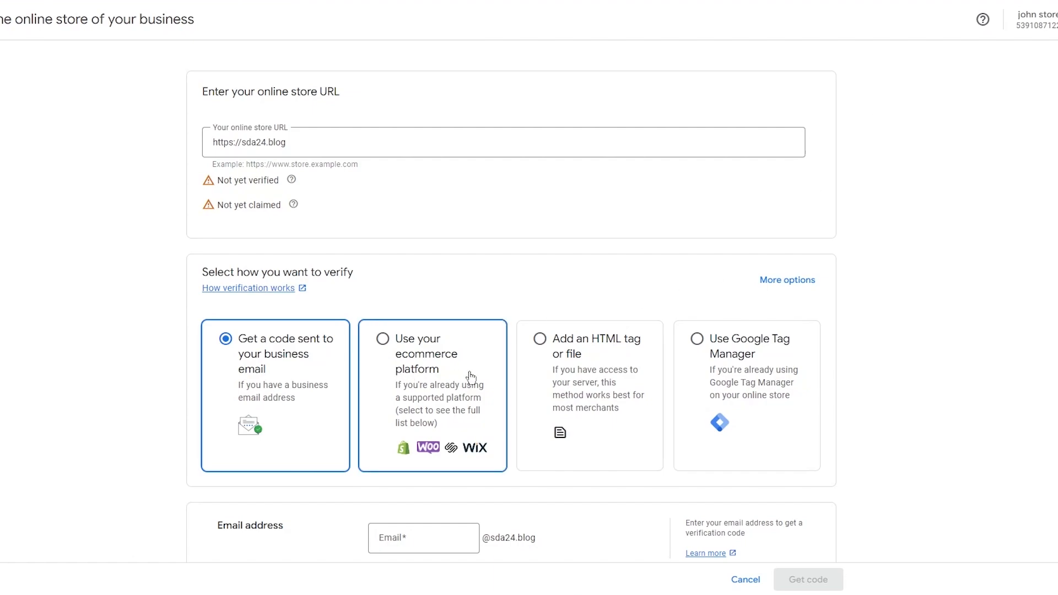
# Compare the HTML tag, Google Tag Manager and business email code methods for verifying the online store
pyautogui.click(528, 381)
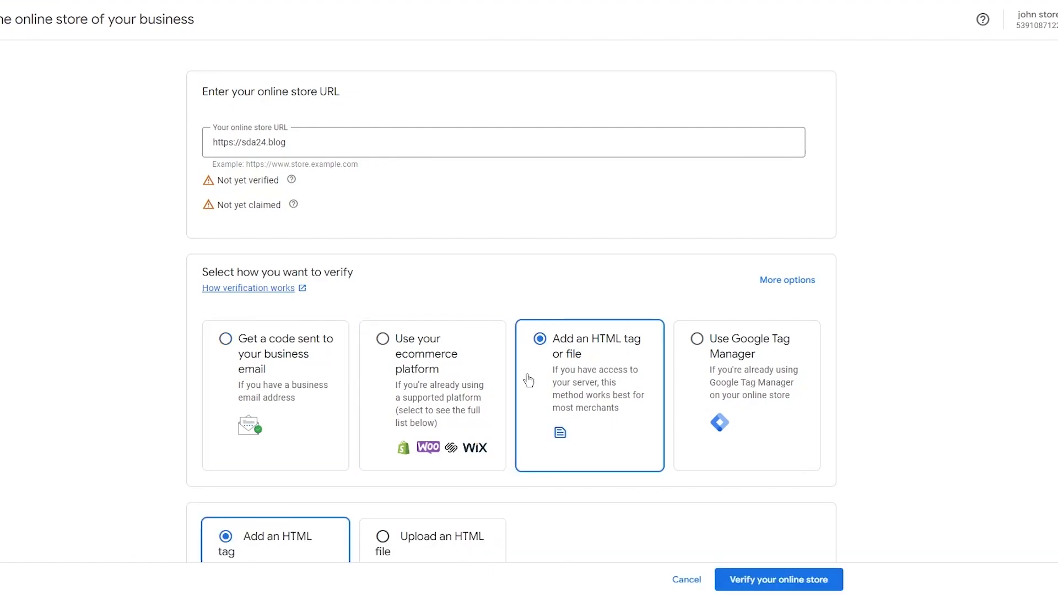
pyautogui.click(752, 384)
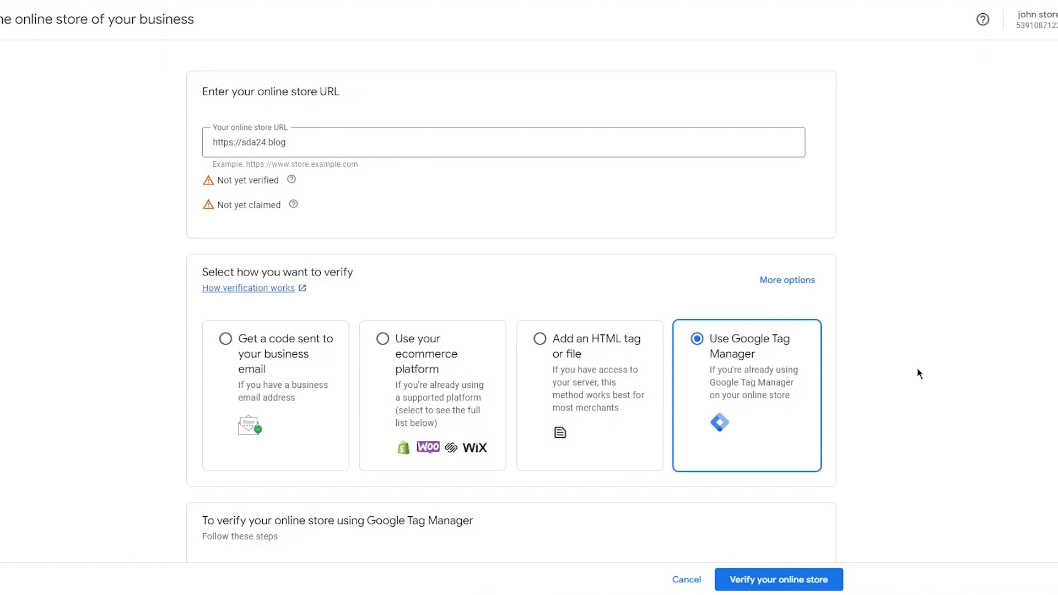
pyautogui.scroll(-2, 841, 314)
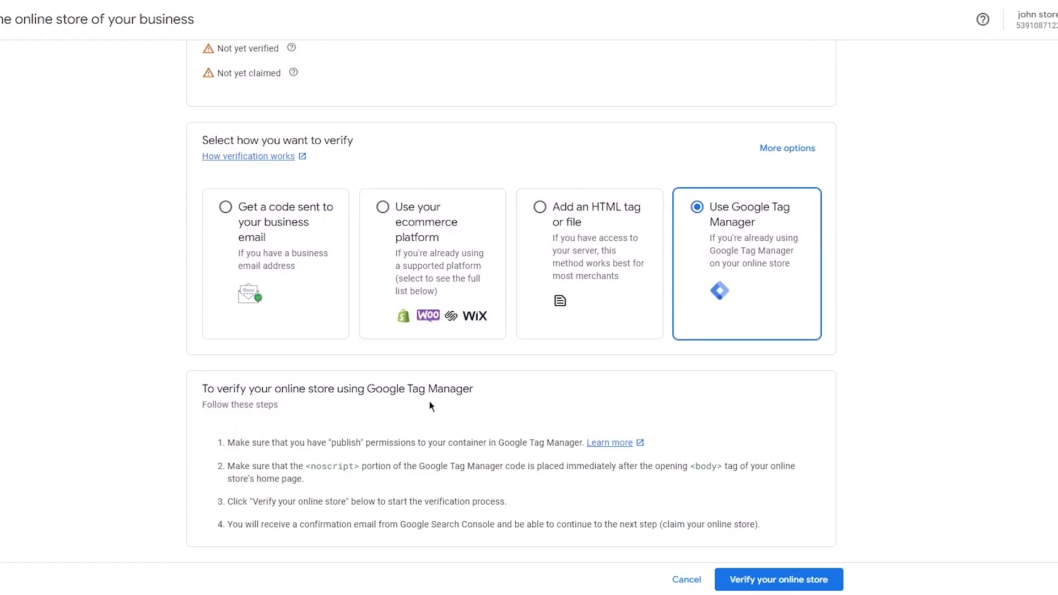
pyautogui.scroll(2, 172, 281)
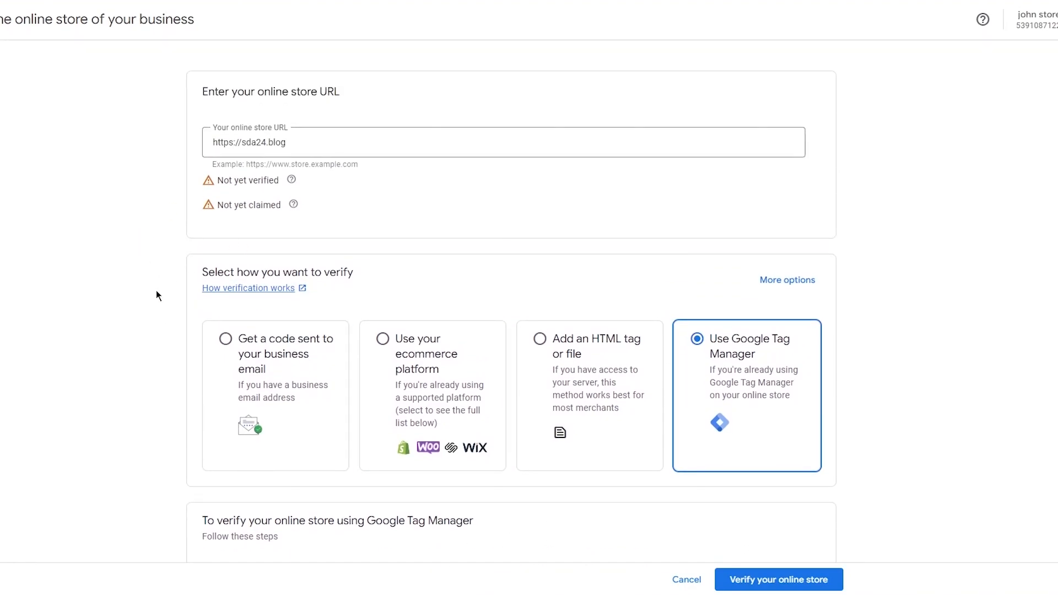
pyautogui.click(248, 390)
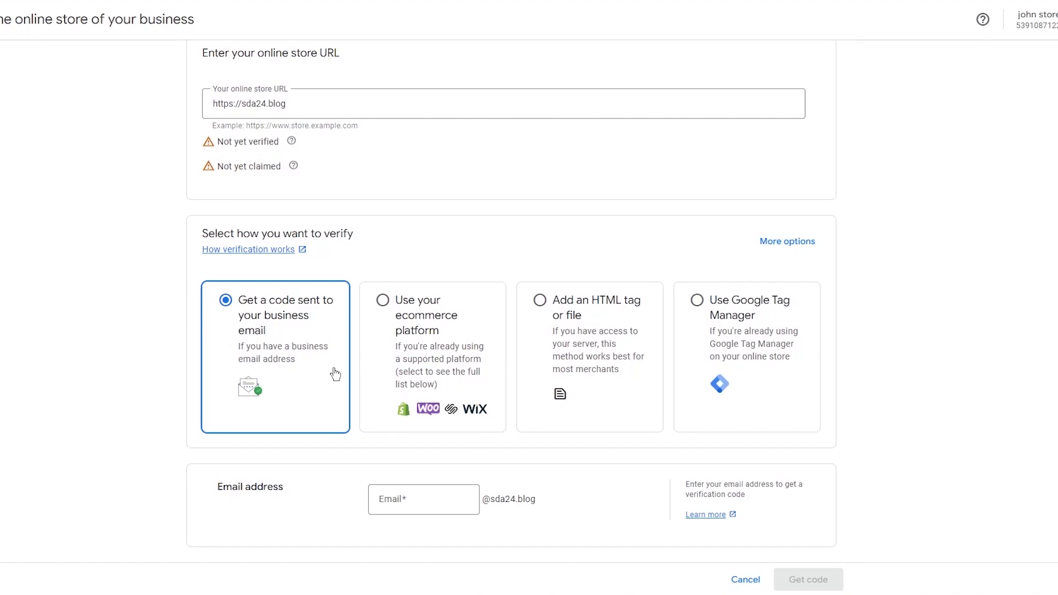
# Choose the ecommerce platform verification method and examine the store URL and the list of supported platforms
pyautogui.click(397, 353)
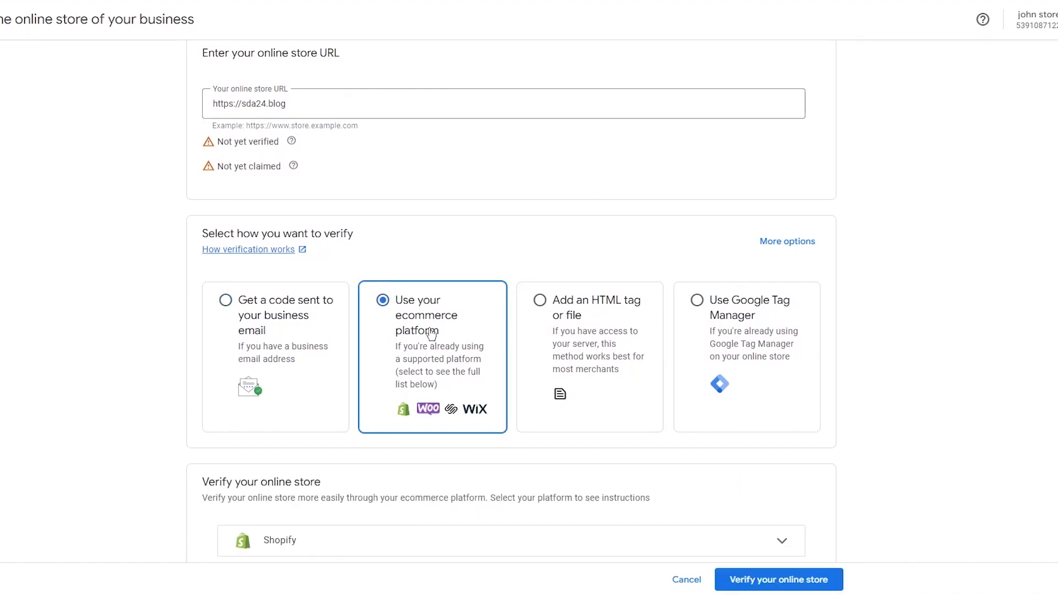
pyautogui.scroll(1, 320, 153)
pyautogui.click(319, 153)
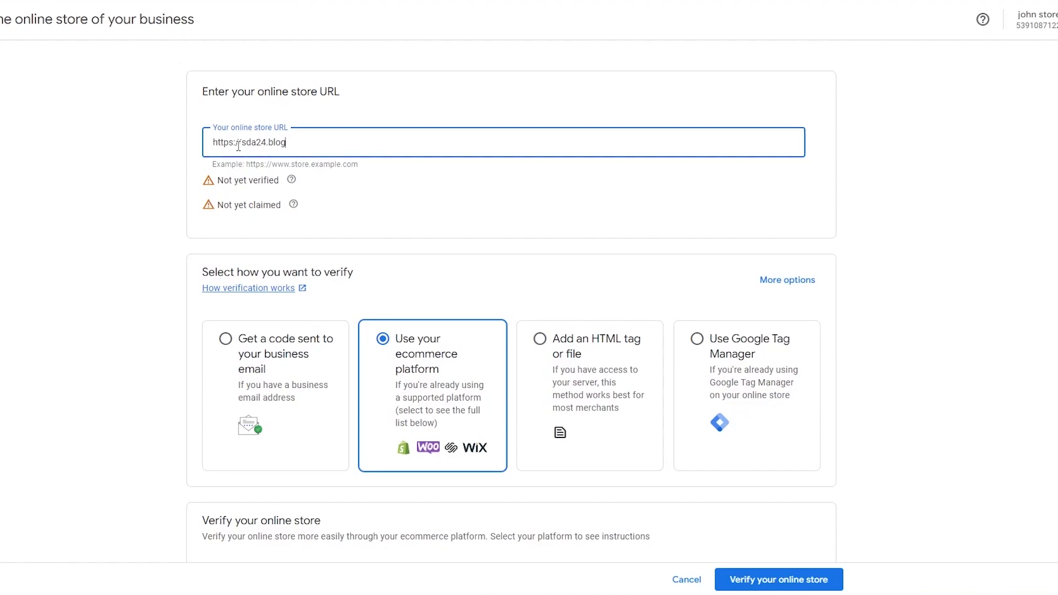
pyautogui.moveTo(319, 137); pyautogui.dragTo(201, 140)
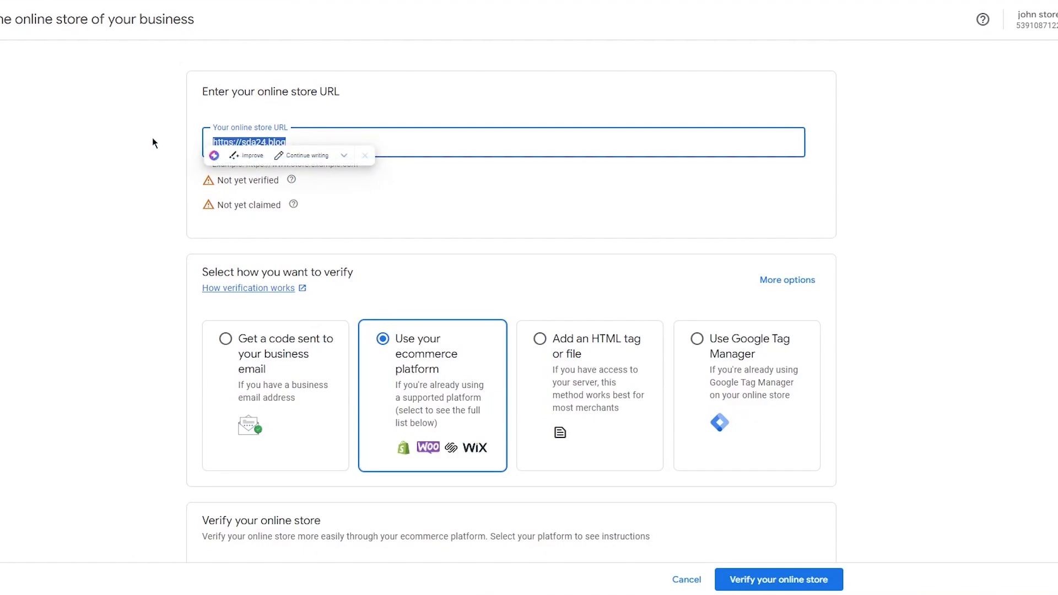
pyautogui.click(321, 147)
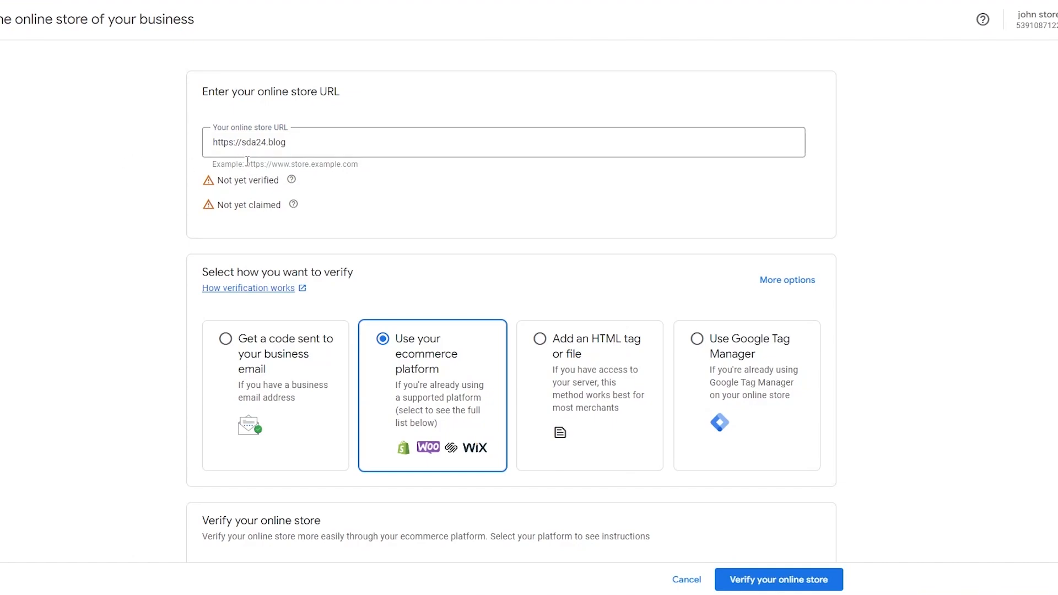
pyautogui.scroll(-3, 126, 396)
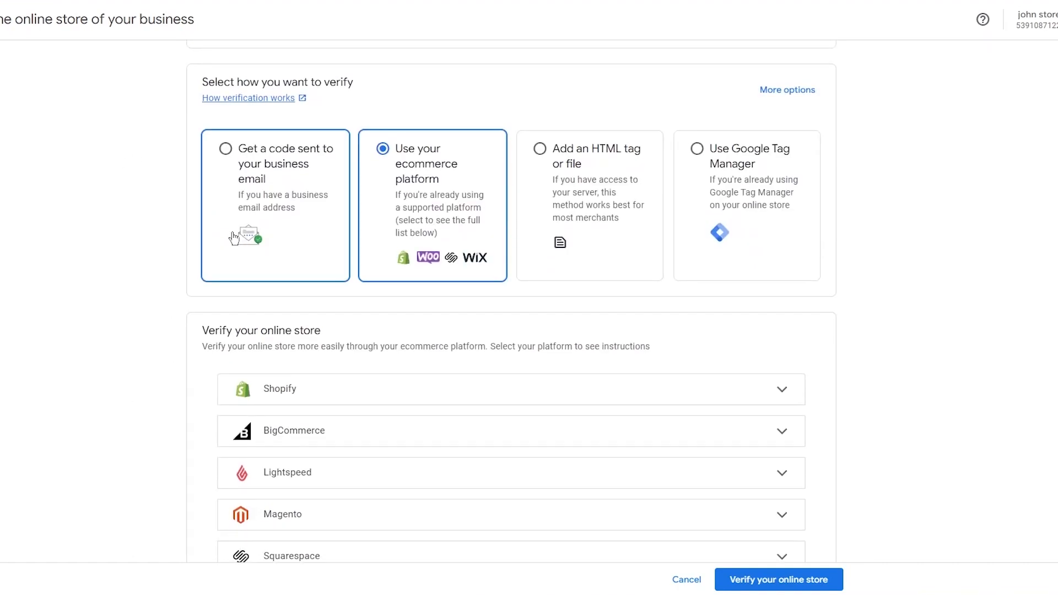
pyautogui.scroll(-3, 273, 151)
pyautogui.scroll(3, 258, 200)
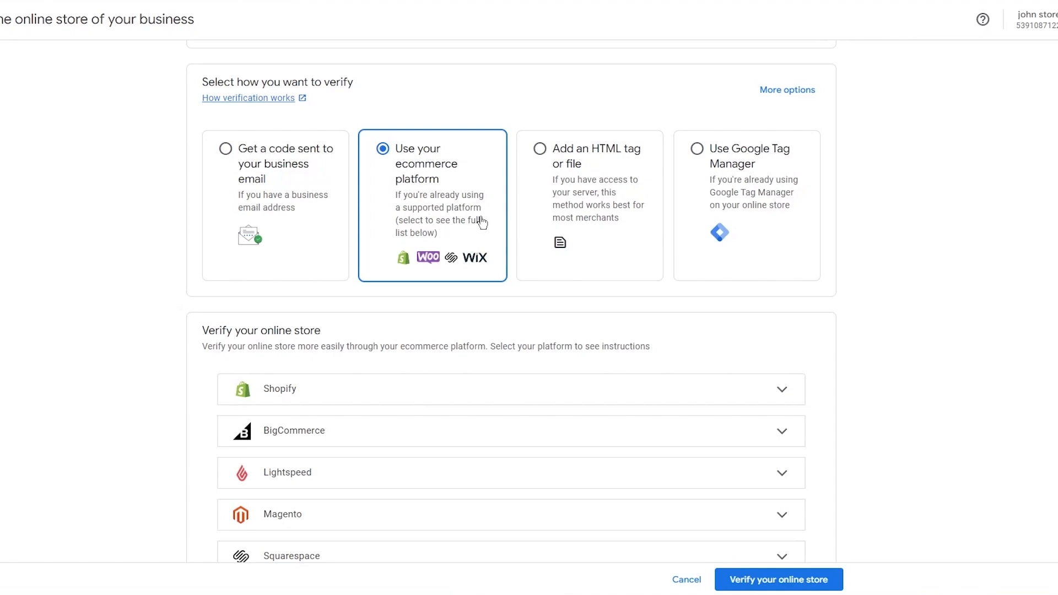
# Recheck the HTML tag and Google Tag Manager methods, settle on verification through the ecommerce platform and view its platform list
pyautogui.click(538, 232)
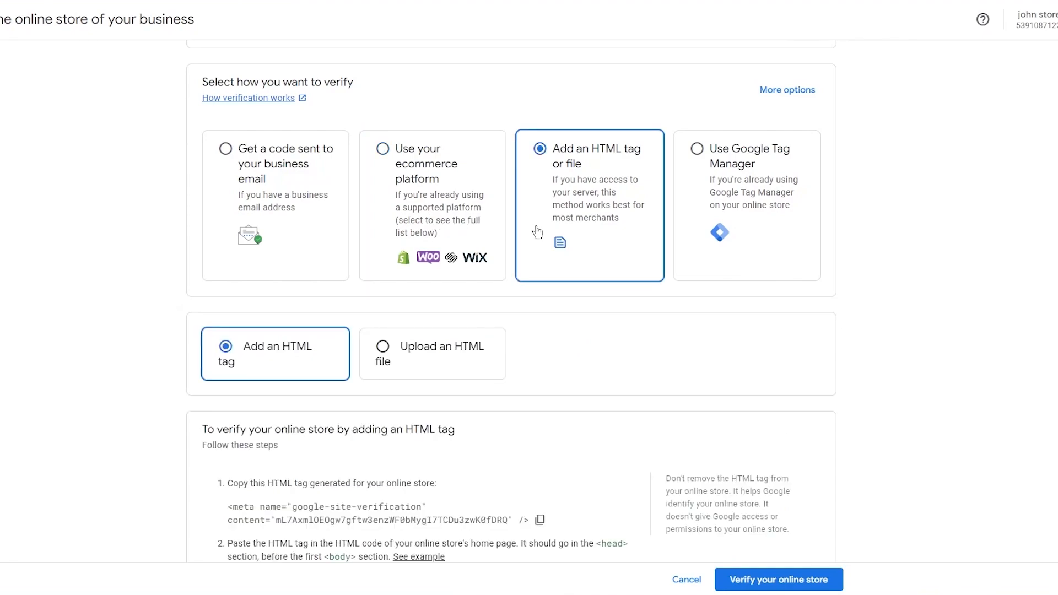
pyautogui.click(717, 218)
pyautogui.click(439, 273)
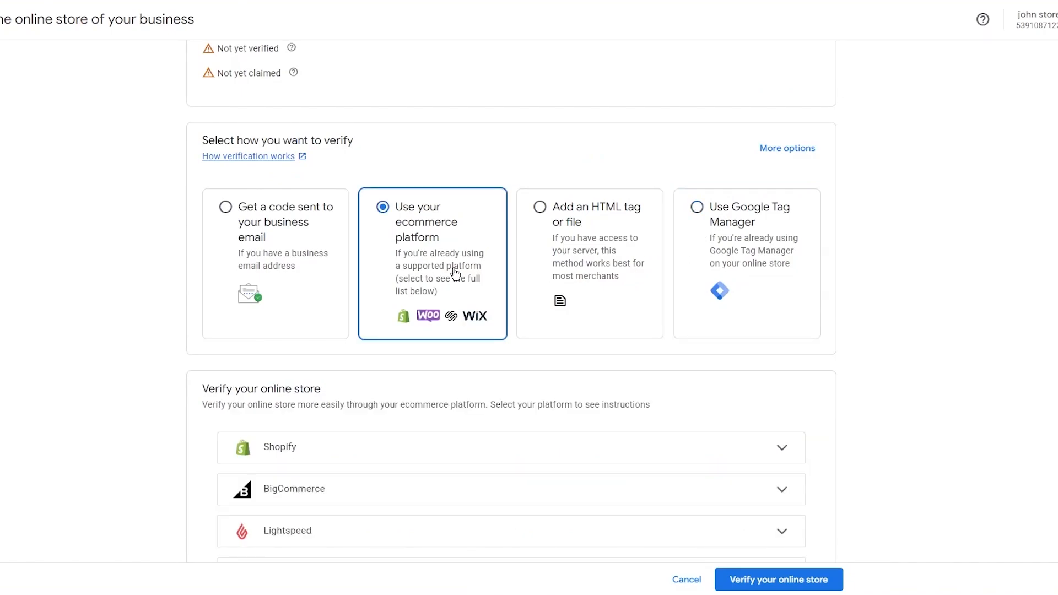
pyautogui.scroll(-5, 747, 287)
pyautogui.scroll(2, 359, 212)
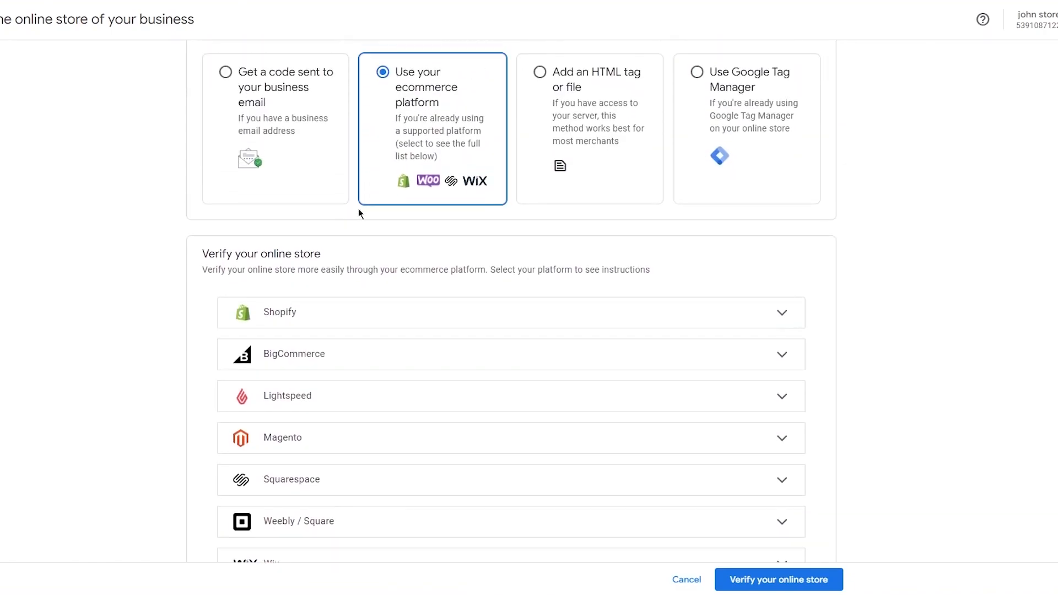
pyautogui.scroll(-1, 399, 280)
pyautogui.scroll(-1, 398, 274)
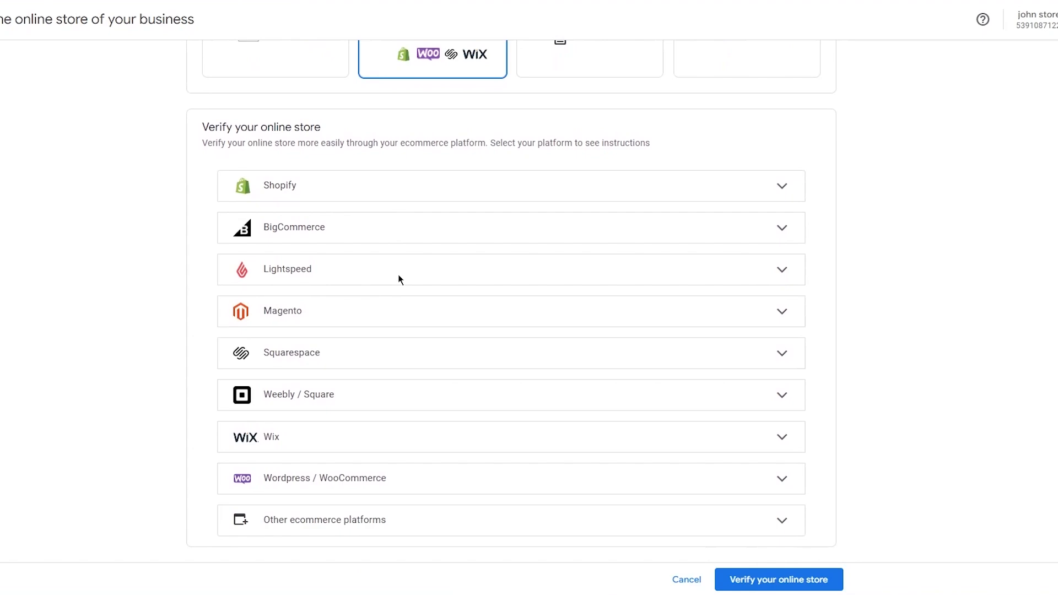
# Show the Wordpress / WooCommerce verification instructions and copy the HTML tag generated for the online store
pyautogui.click(396, 483)
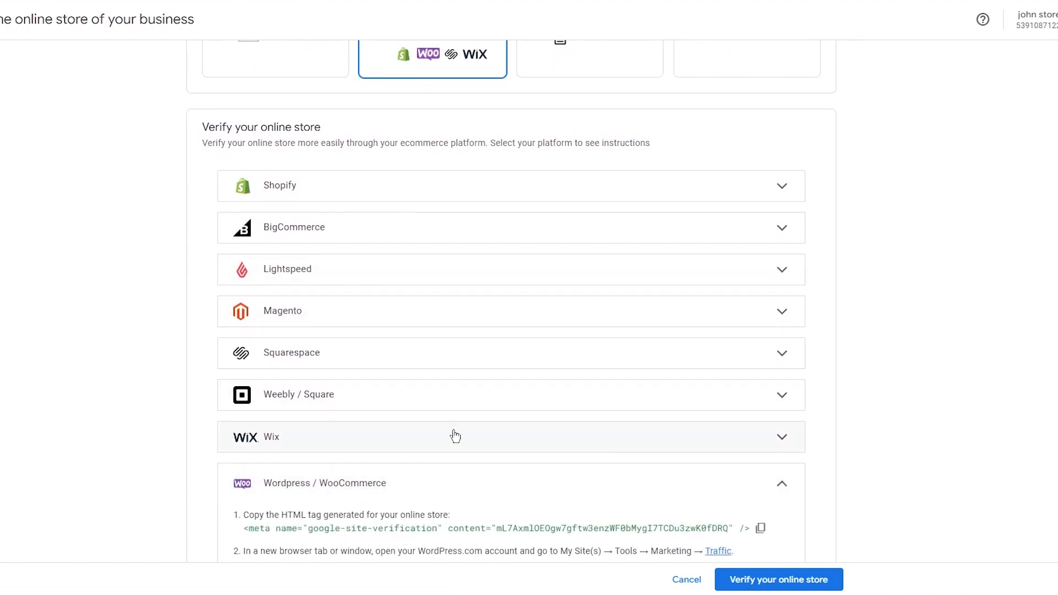
pyautogui.scroll(-3, 456, 435)
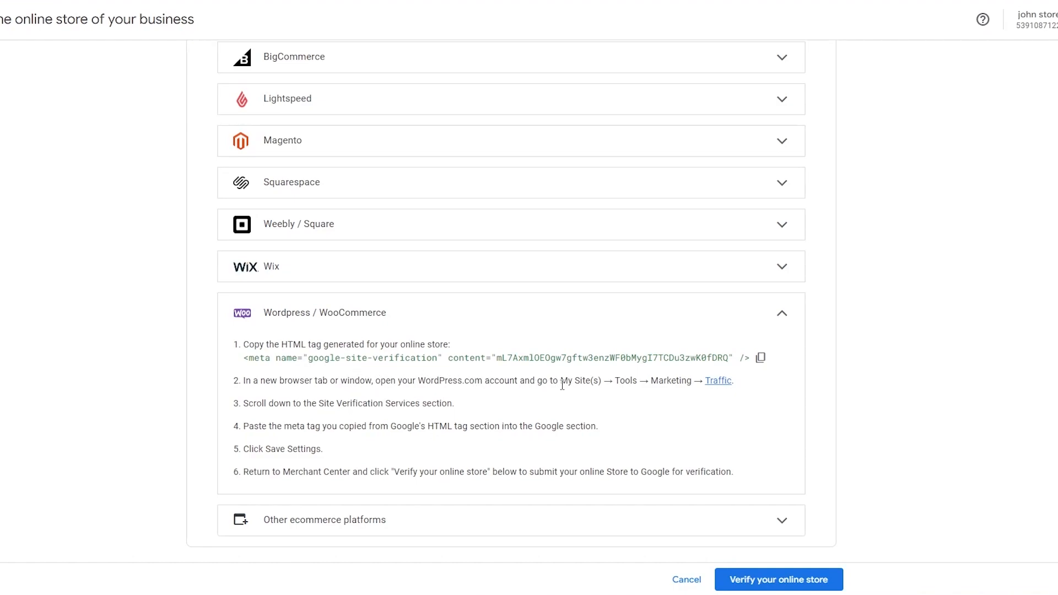
pyautogui.click(760, 358)
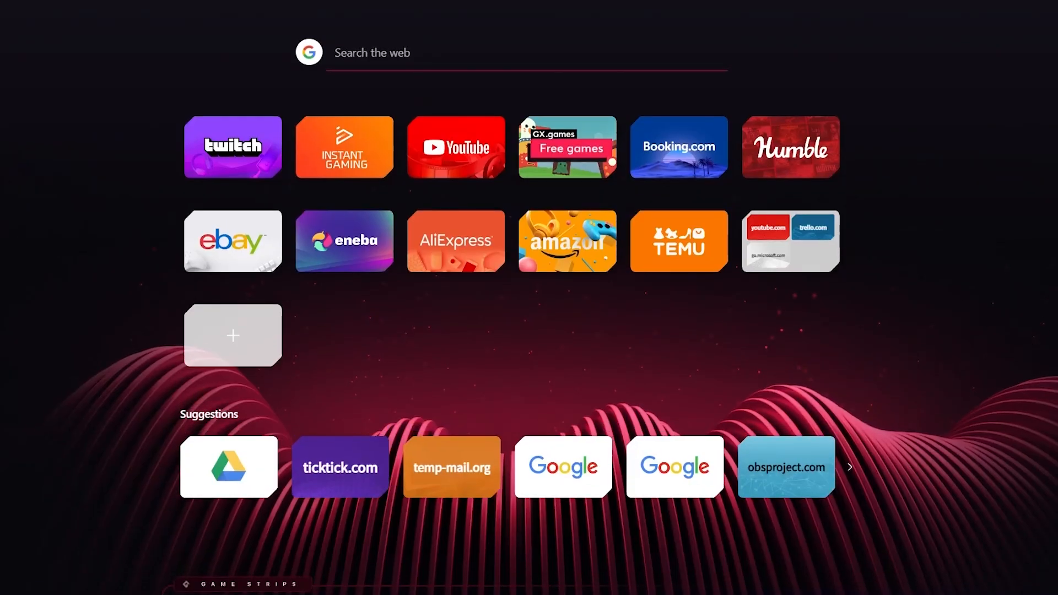
# Switch to WordPress.com in a new browser tab and look through the site's dashboard and its site preview
pyautogui.write('word')
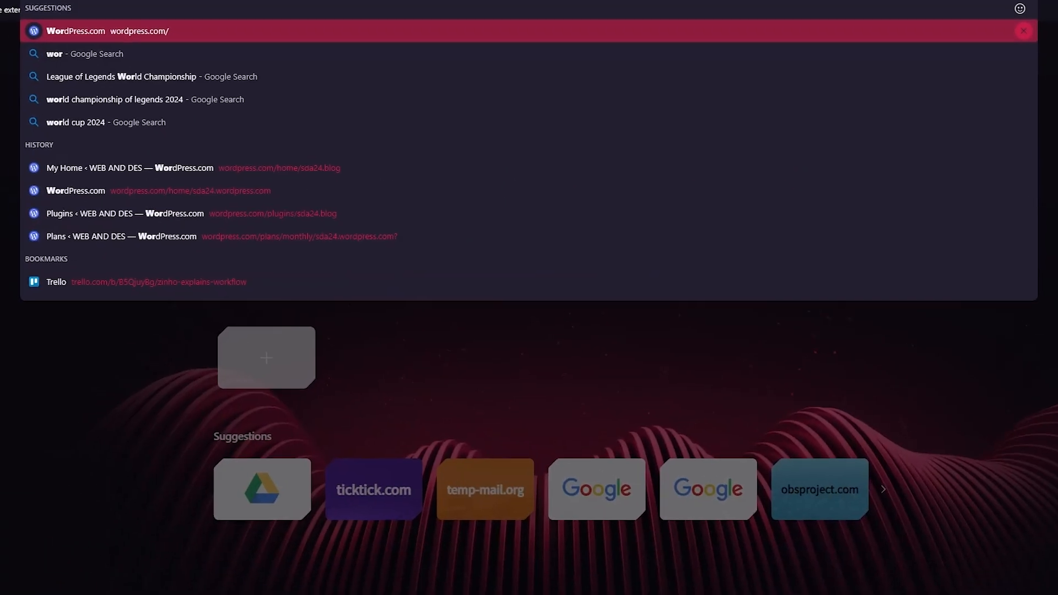
pyautogui.press('Return')
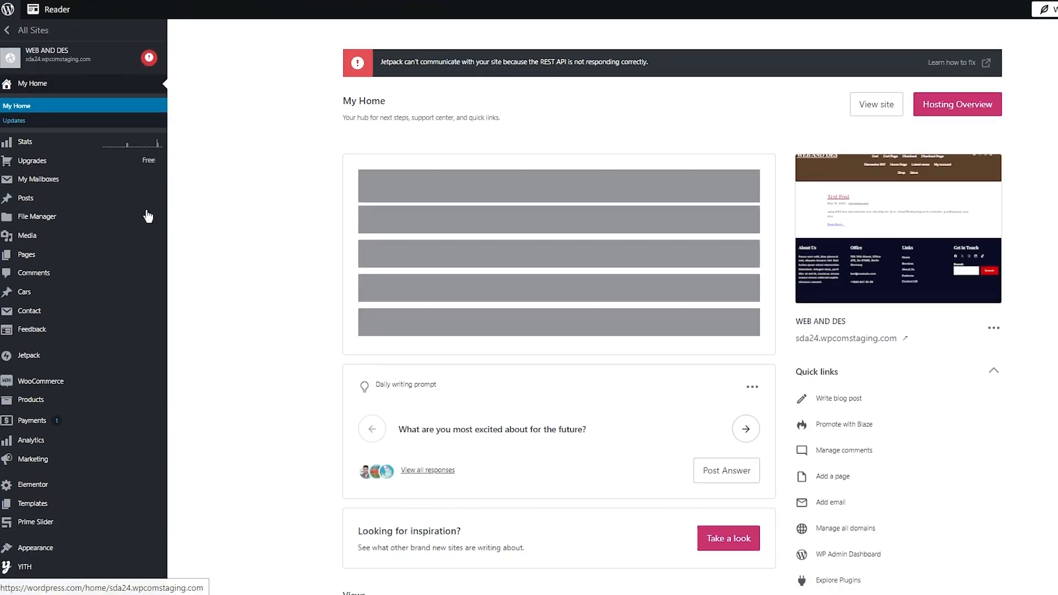
pyautogui.scroll(-9, 149, 217)
pyautogui.moveTo(111, 355)
pyautogui.scroll(-2, 111, 355)
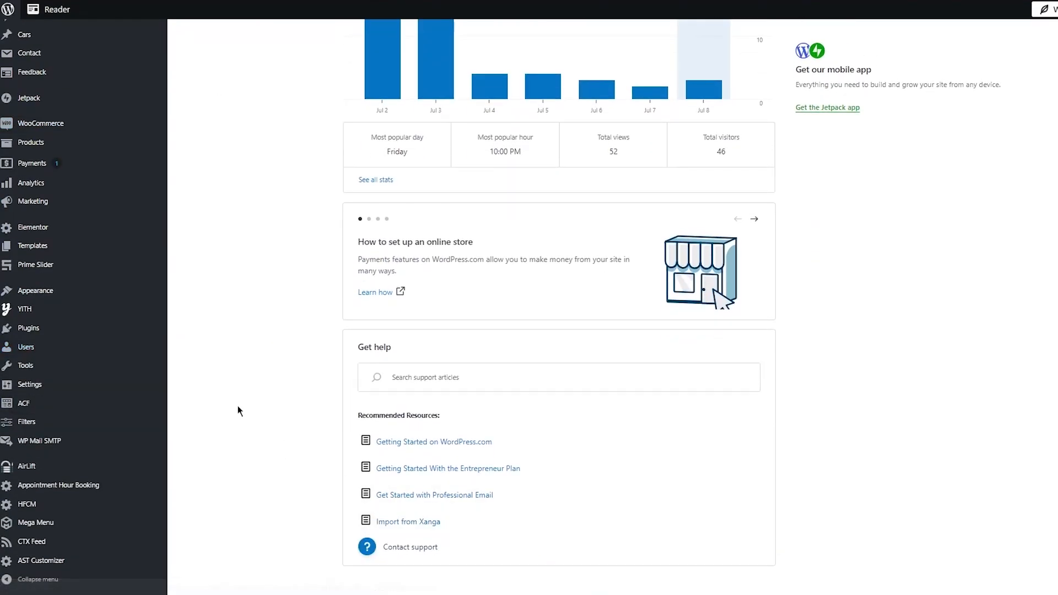
pyautogui.scroll(9, 230, 315)
pyautogui.scroll(2, 230, 300)
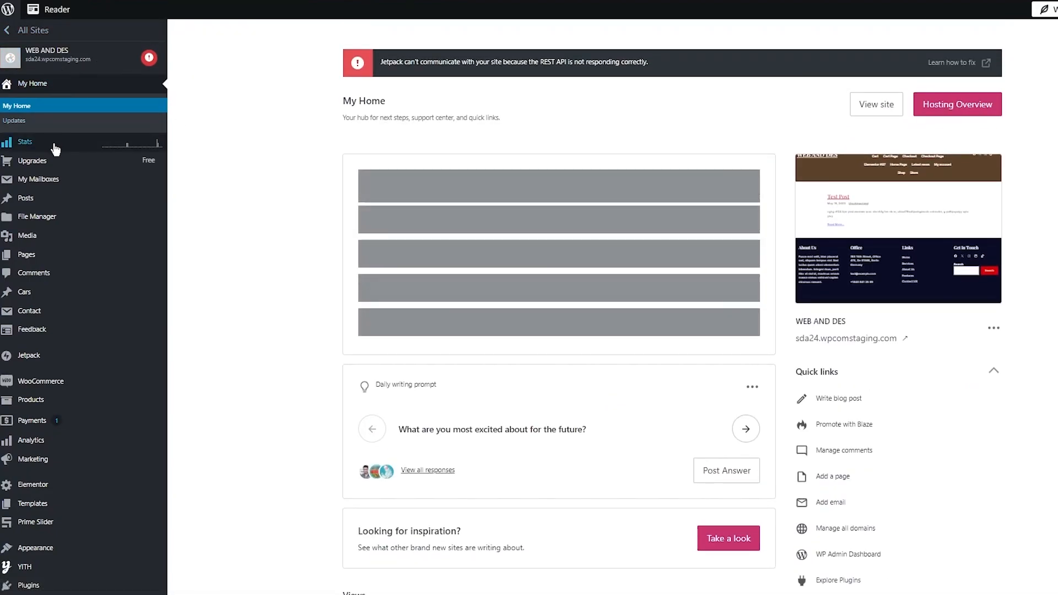
pyautogui.moveTo(55, 161)
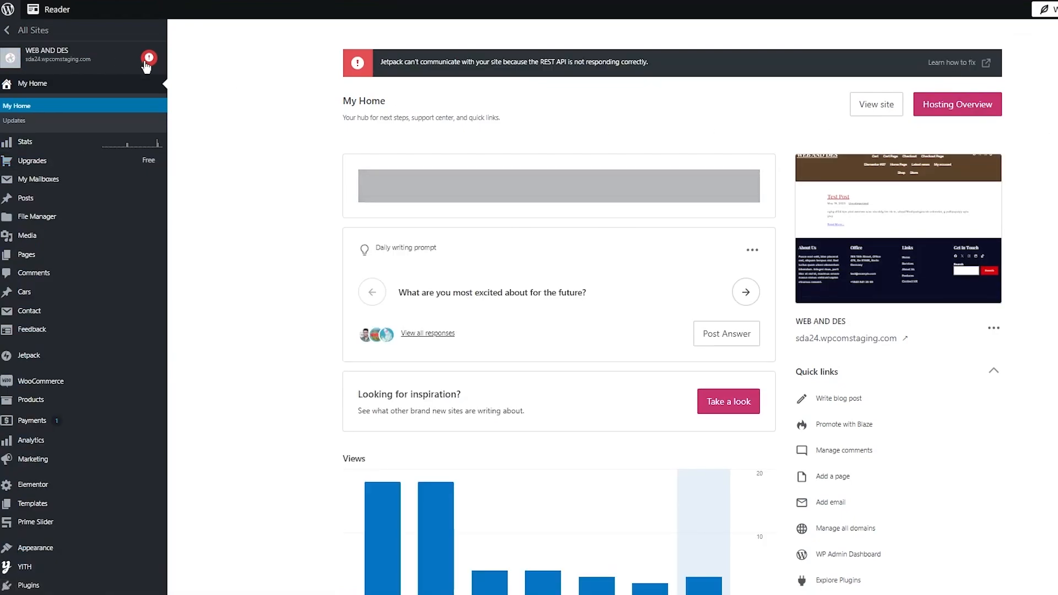
pyautogui.click(110, 66)
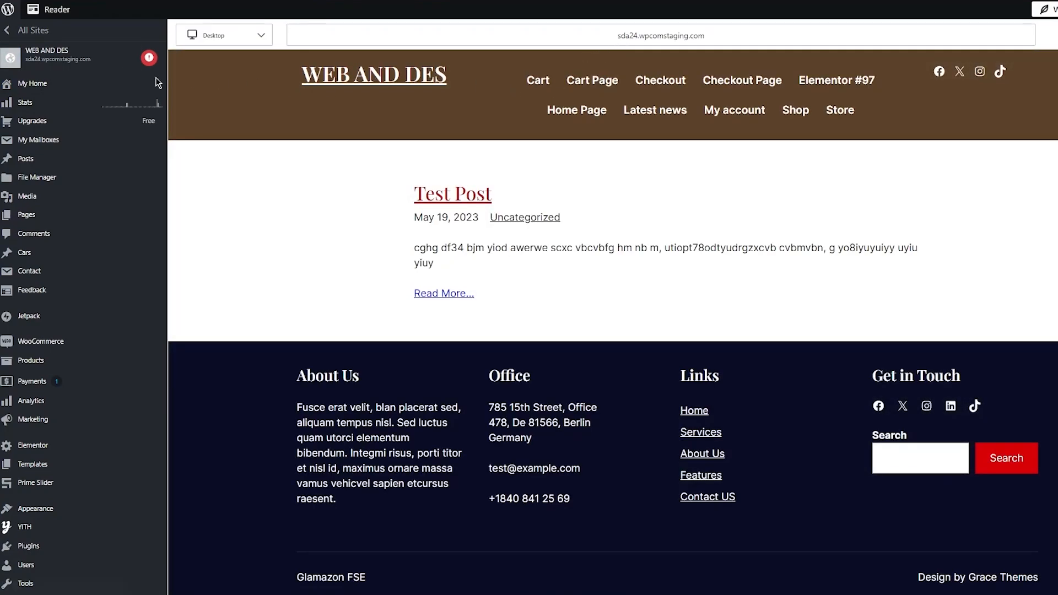
pyautogui.click(84, 90)
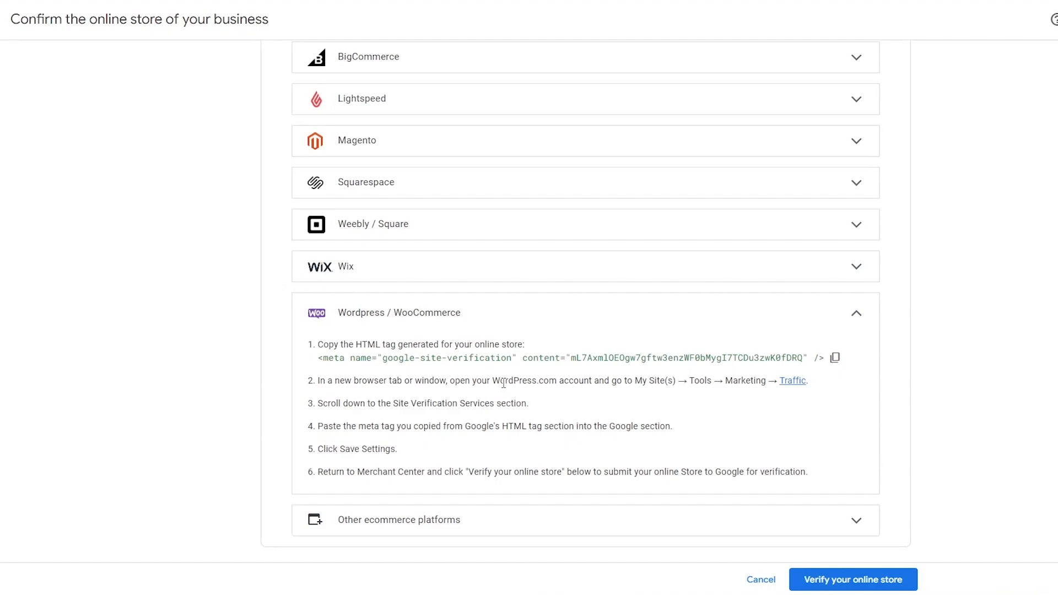
# Check the WordPress navigation path in the Merchant Center instructions and open the Traffic settings of the WordPress site's marketing tools
pyautogui.moveTo(506, 381); pyautogui.dragTo(634, 381)
pyautogui.click(745, 415)
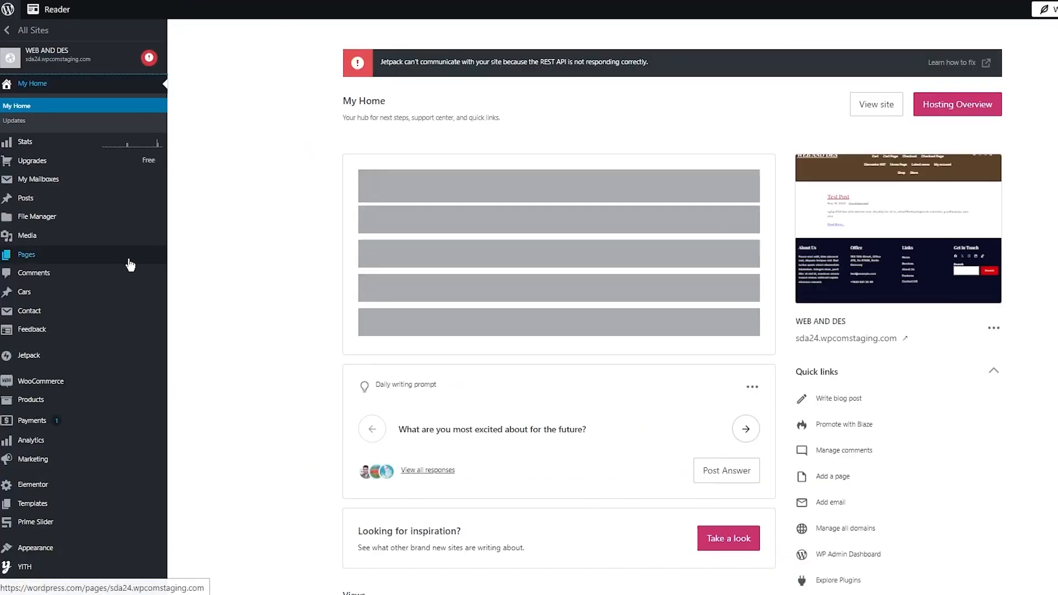
pyautogui.moveTo(130, 266)
pyautogui.scroll(-3, 43, 224)
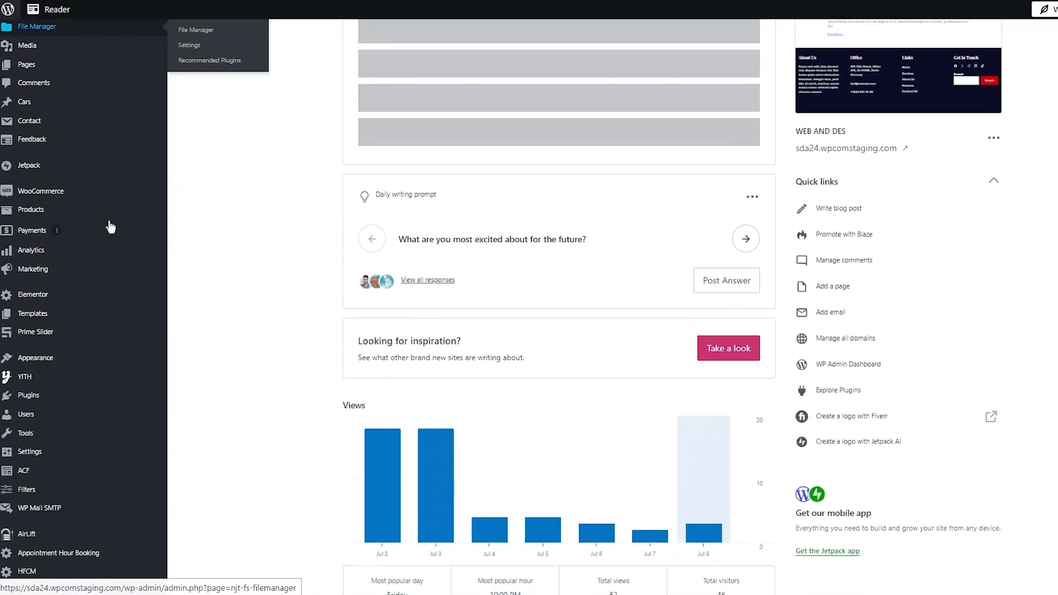
pyautogui.moveTo(84, 433)
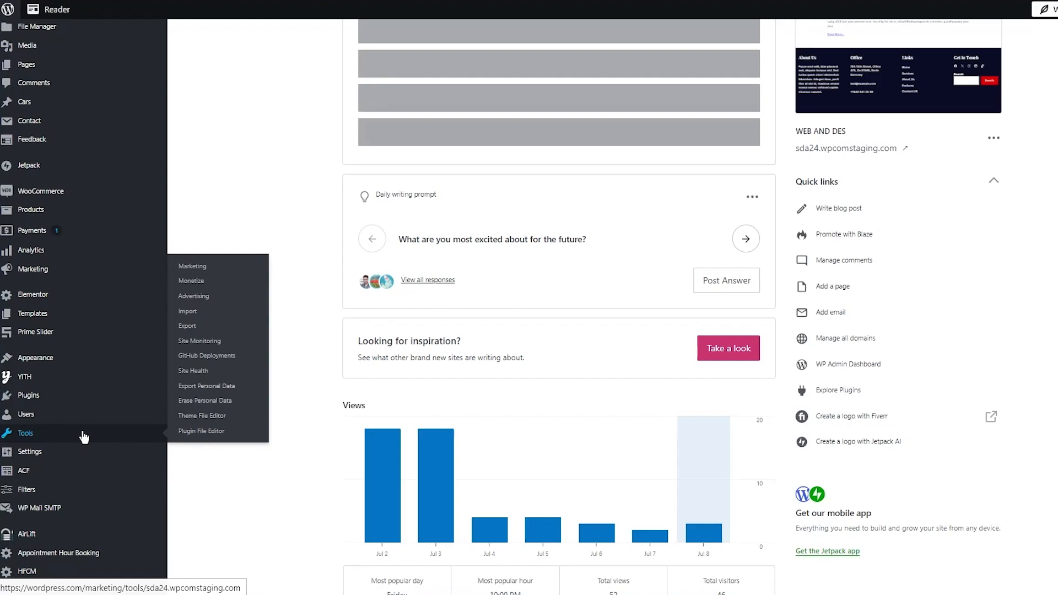
pyautogui.click(192, 267)
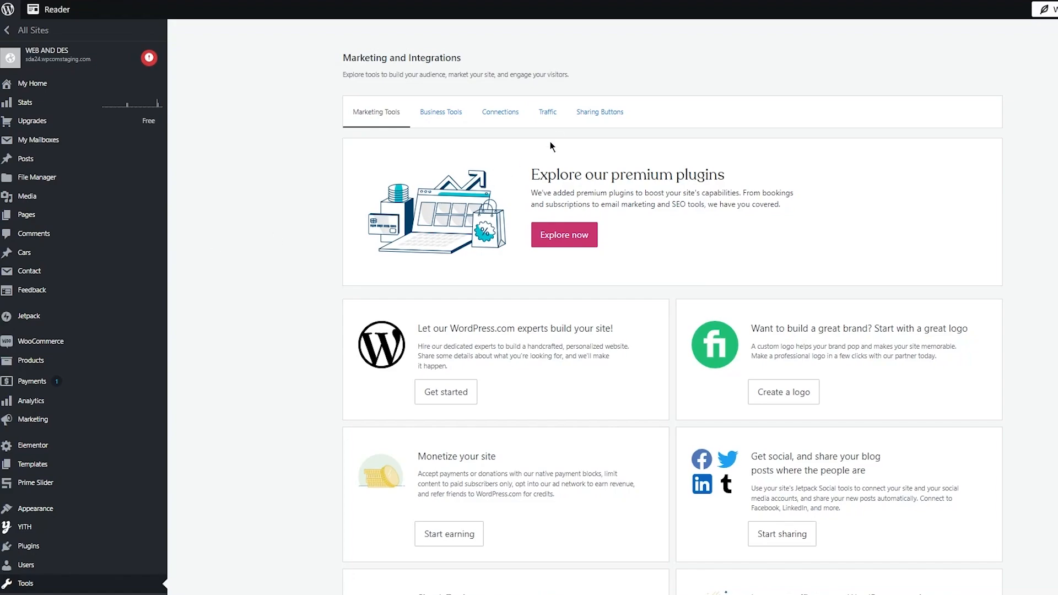
pyautogui.click(547, 112)
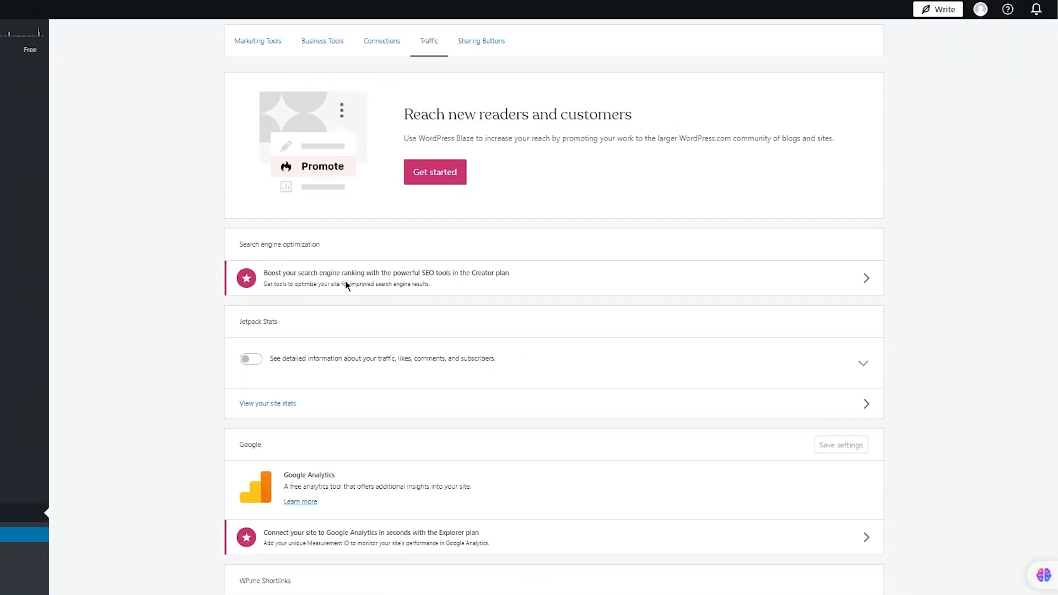
# Copy Merchant Center's HTML verification tag again, paste it as the Google code in WordPress's site verification services and save the settings
pyautogui.scroll(-10, 346, 281)
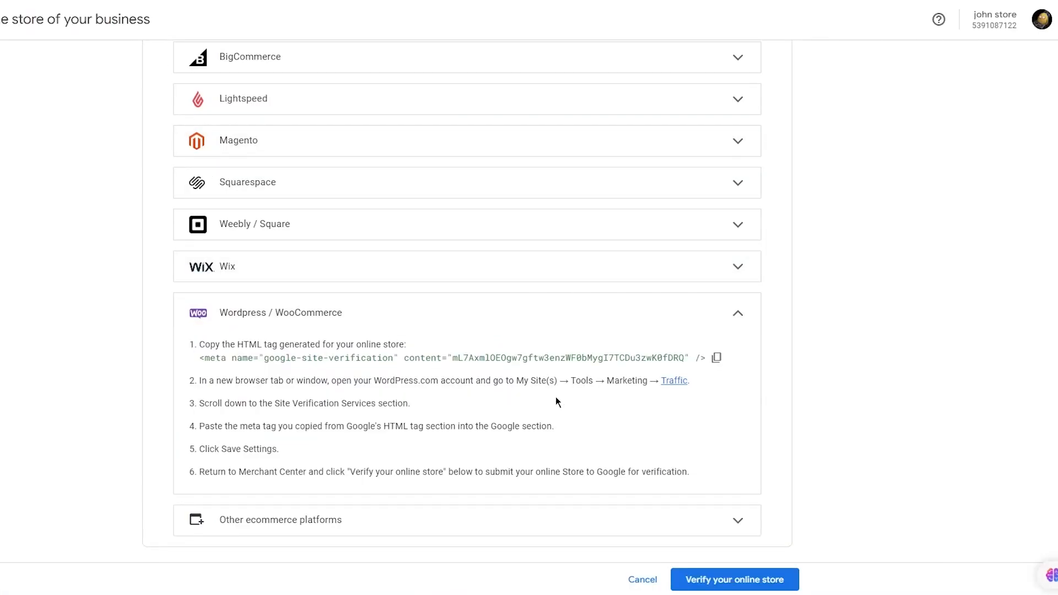
pyautogui.click(717, 358)
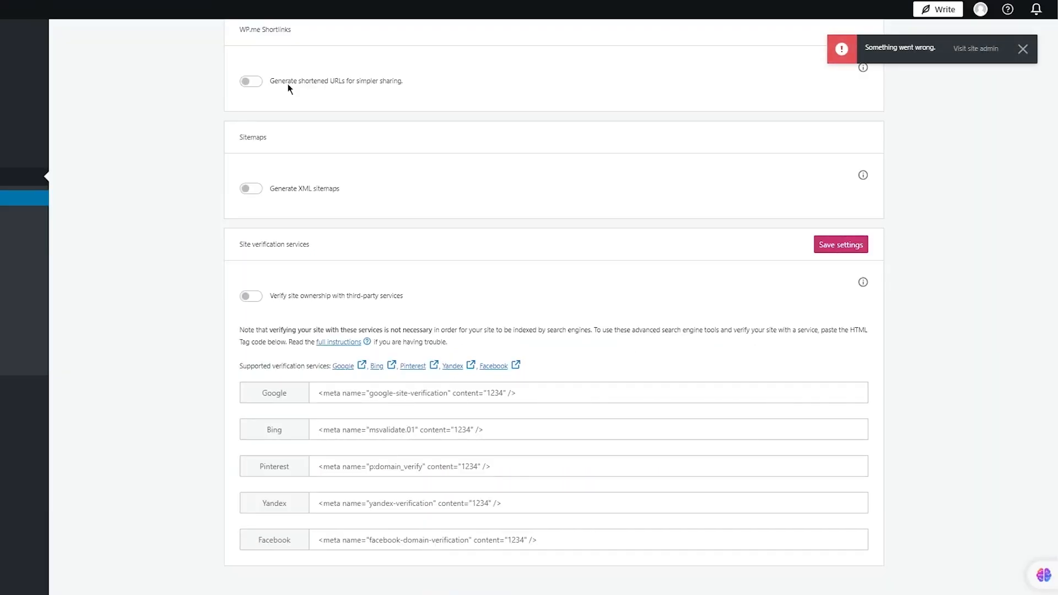
pyautogui.click(550, 389)
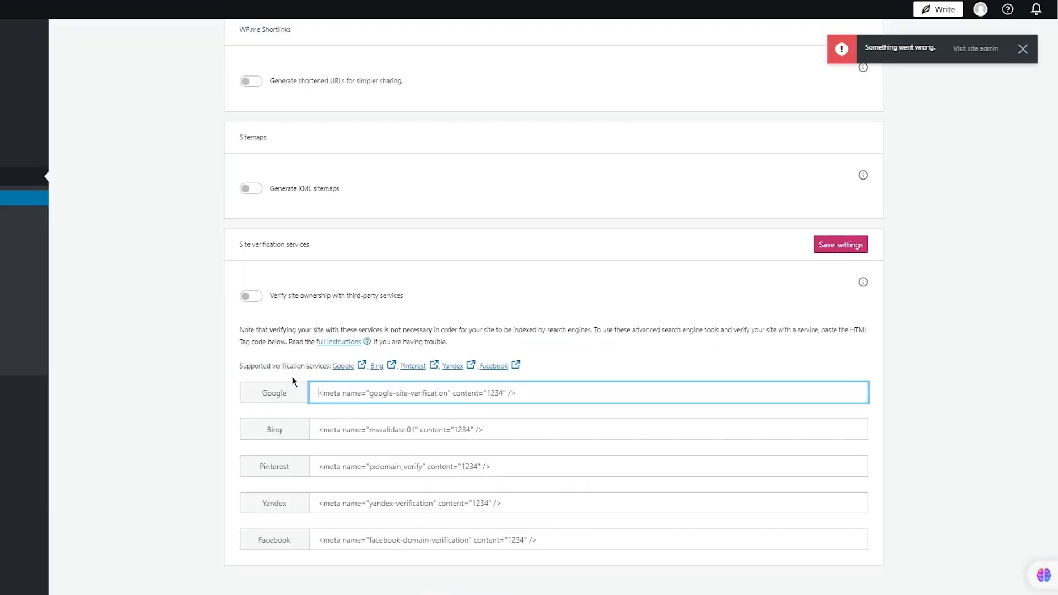
pyautogui.hotkey('ctrl', 'v')
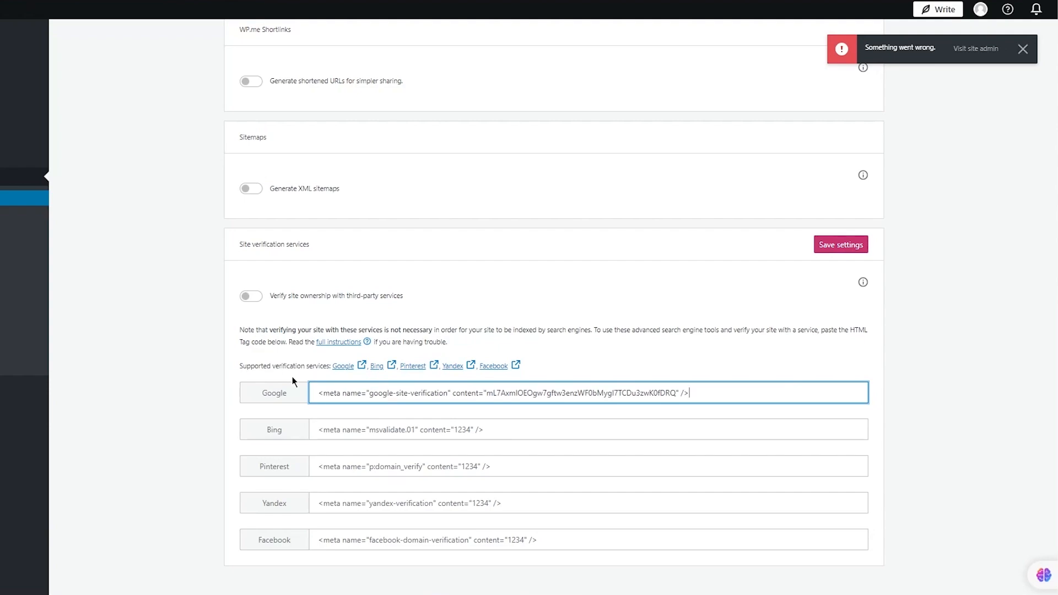
pyautogui.click(837, 244)
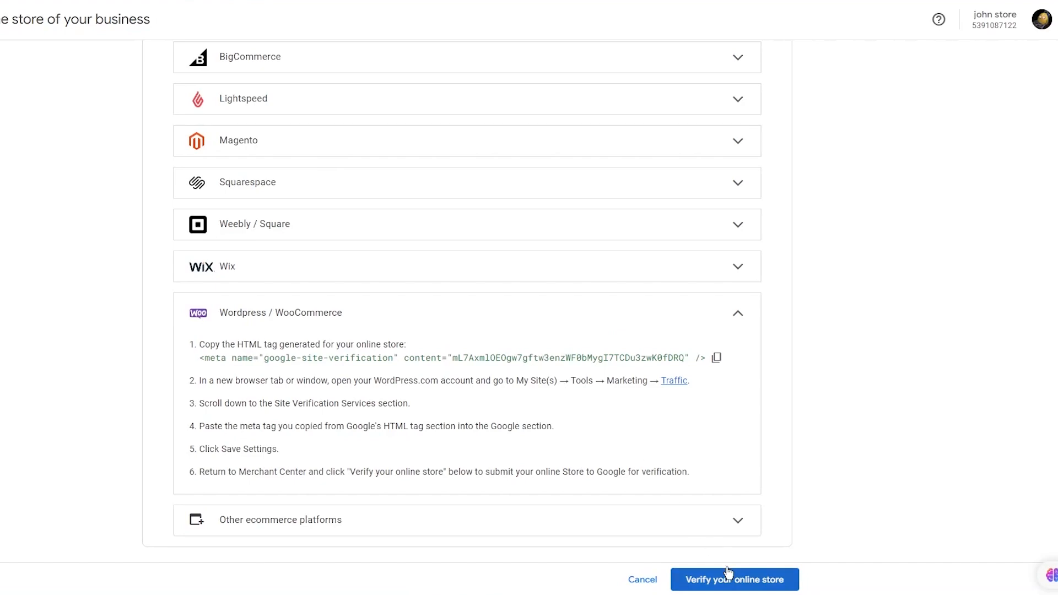
# Verify the online store in Merchant Center, complete its confirmation and open the list of product issues that need attention
pyautogui.click(716, 580)
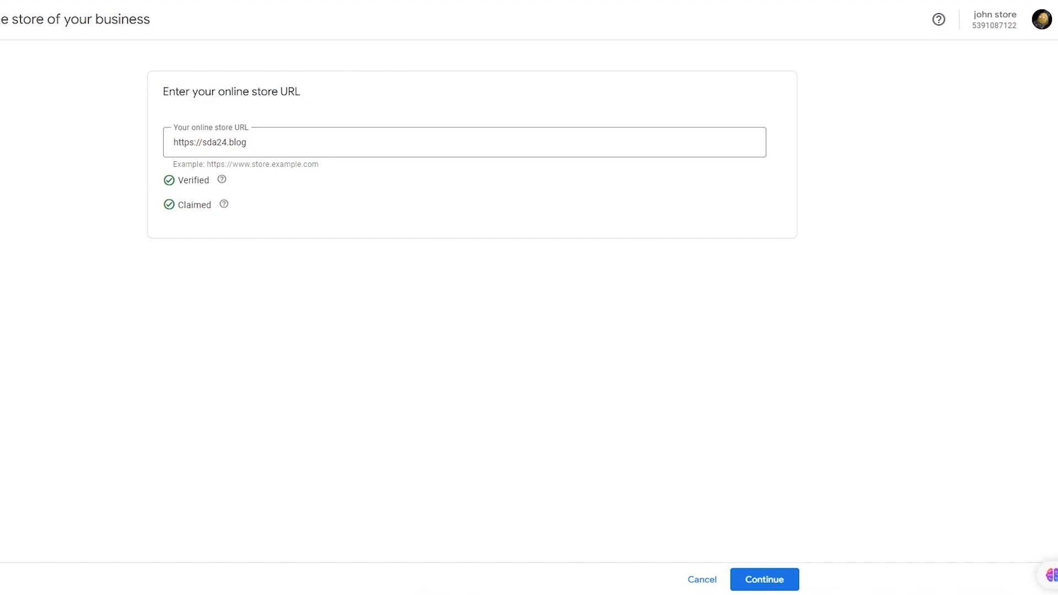
pyautogui.click(764, 579)
pyautogui.click(761, 577)
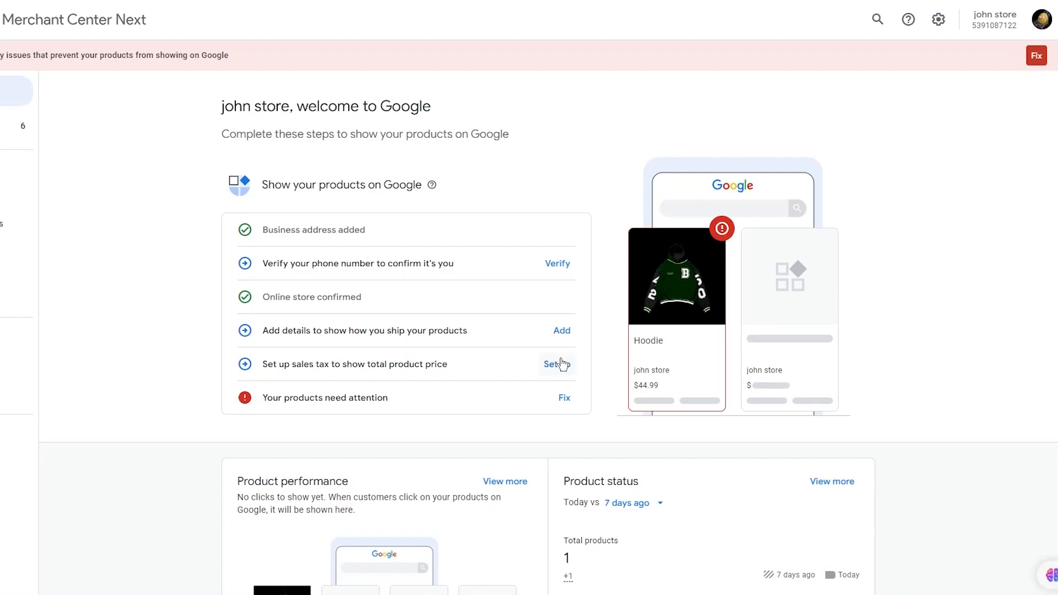
pyautogui.click(564, 396)
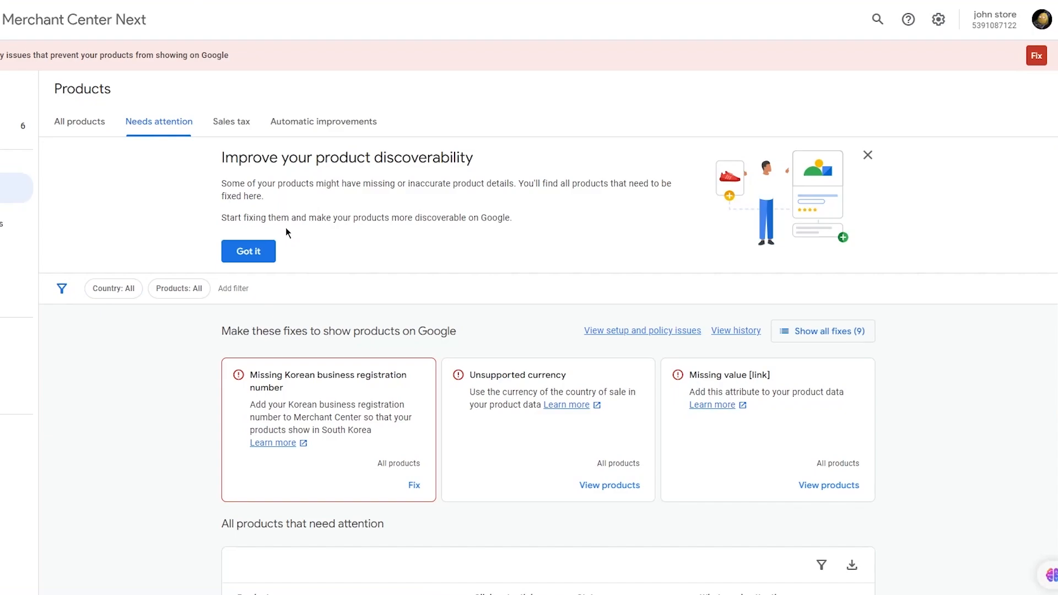
# Go to the ad campaigns area in Merchant Center, highlight its introduction and start the Google Ads advertising setup
pyautogui.click(66, 398)
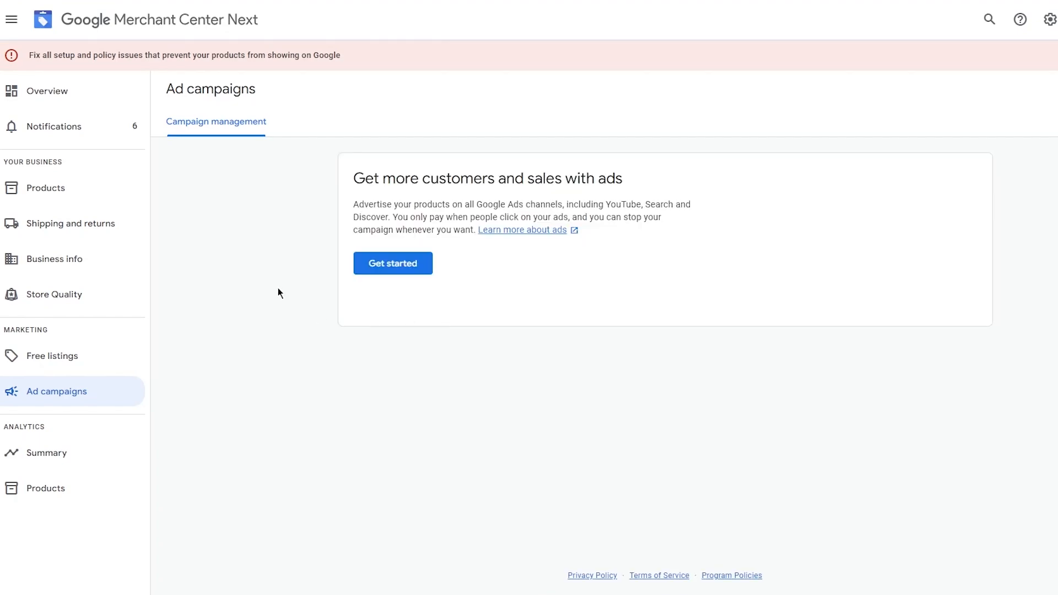
pyautogui.moveTo(352, 177); pyautogui.dragTo(750, 182)
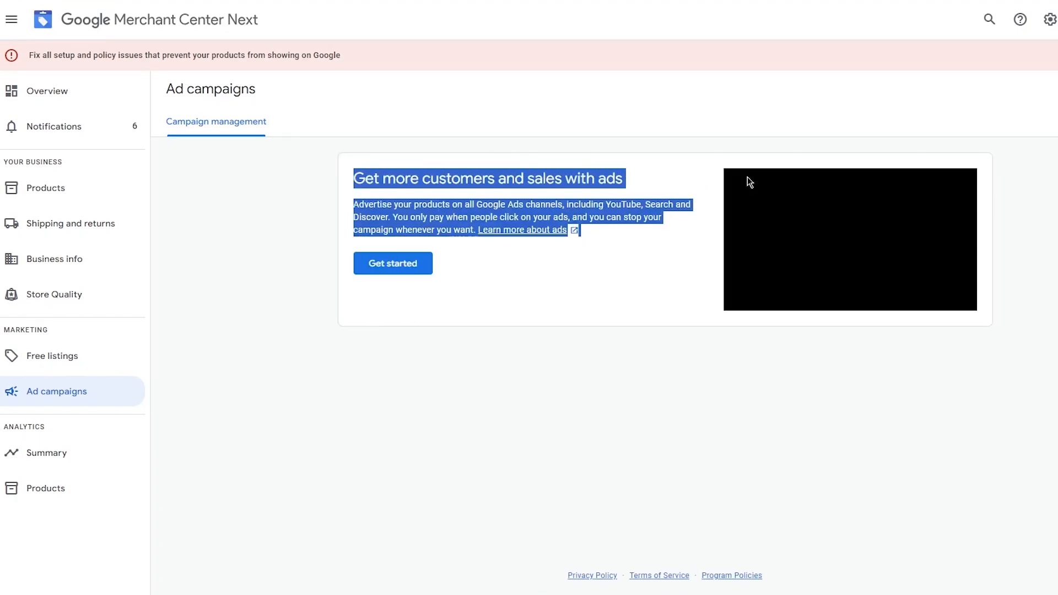
pyautogui.click(672, 146)
pyautogui.click(370, 258)
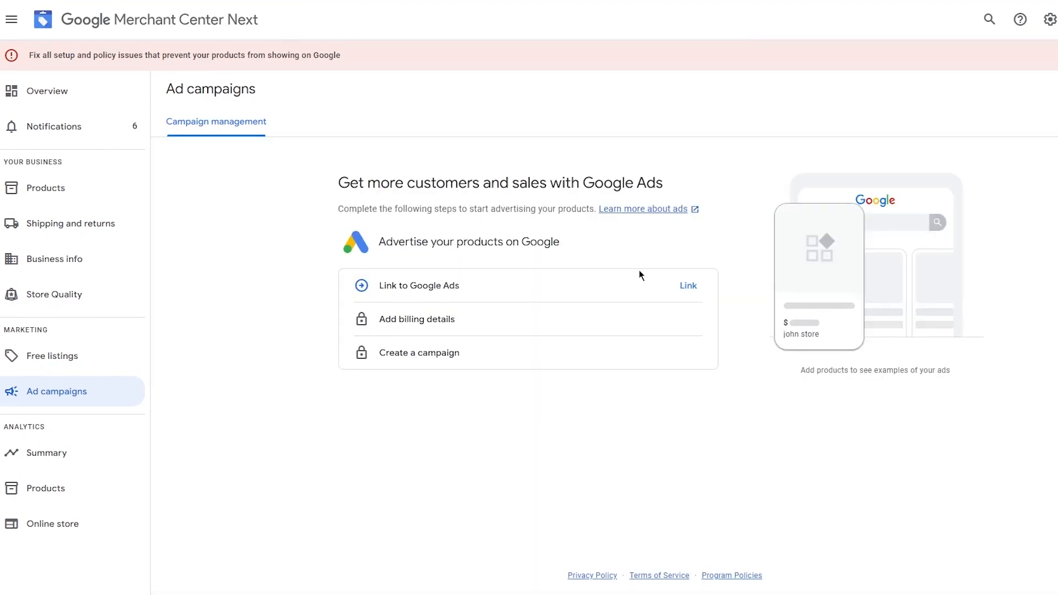
# Link the existing Google Ads account to Merchant Center and approve its link to Business Manager
pyautogui.click(683, 287)
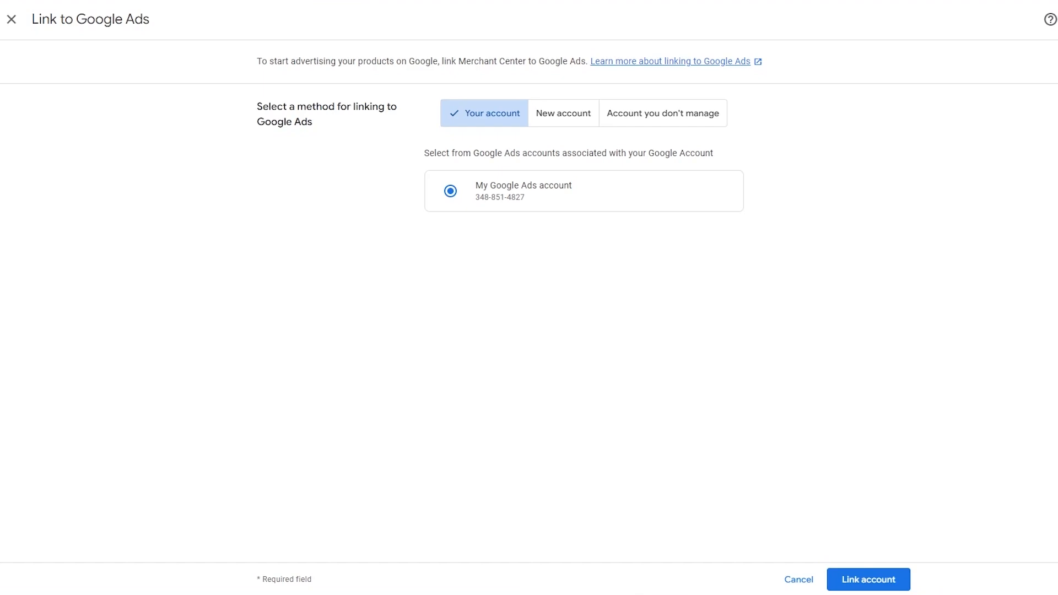
pyautogui.click(893, 579)
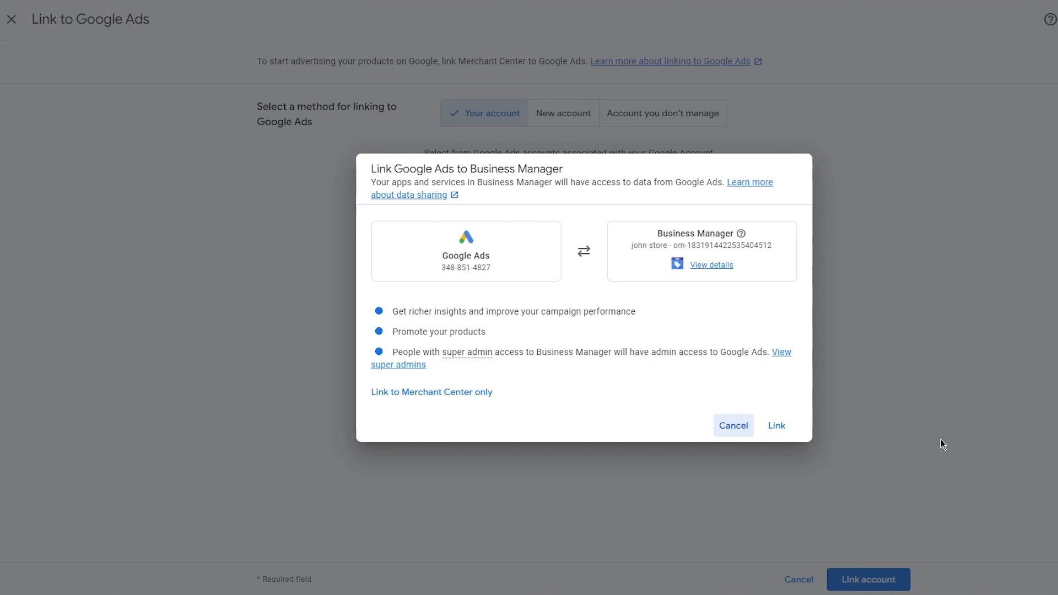
pyautogui.click(777, 425)
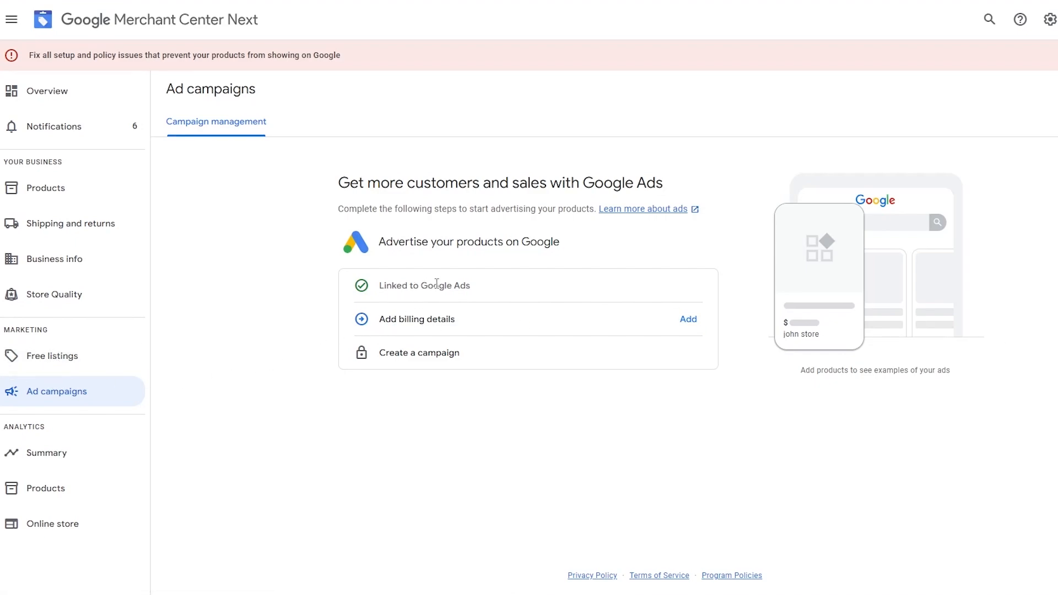
# Try to add billing details for the linked Google Ads account, dismiss the notice and continue
pyautogui.click(687, 326)
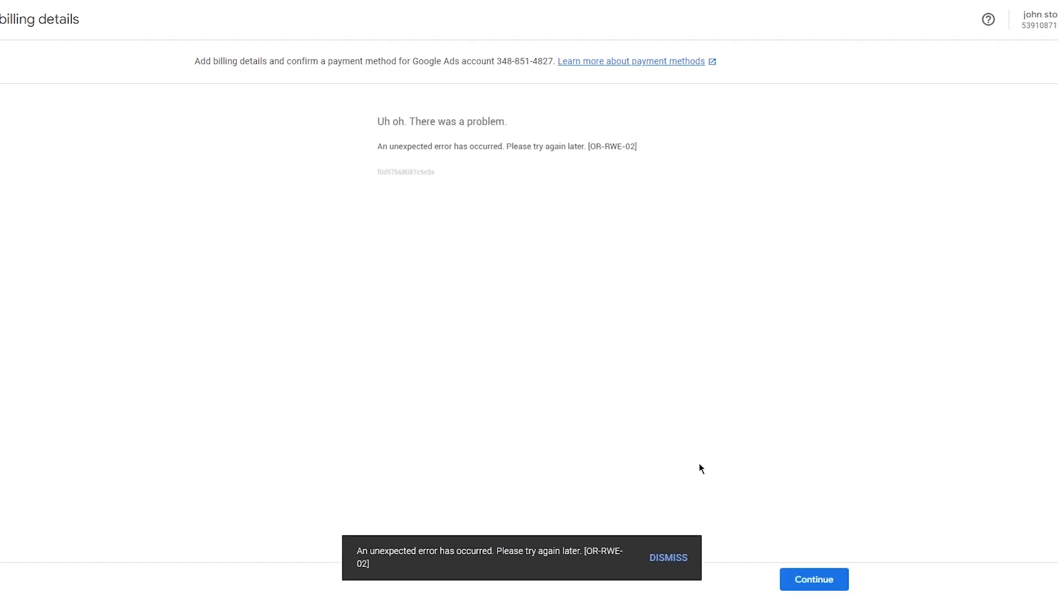
pyautogui.click(676, 560)
pyautogui.click(829, 575)
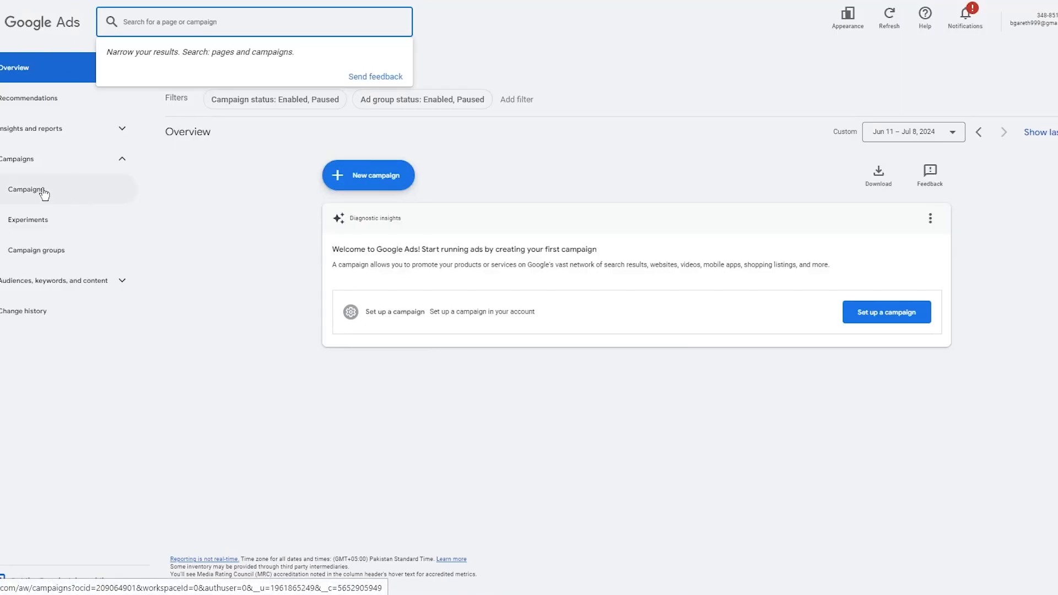
# In Google Ads, start a new campaign with the Sales objective and Shopping type, and choose to add products to it
pyautogui.click(374, 184)
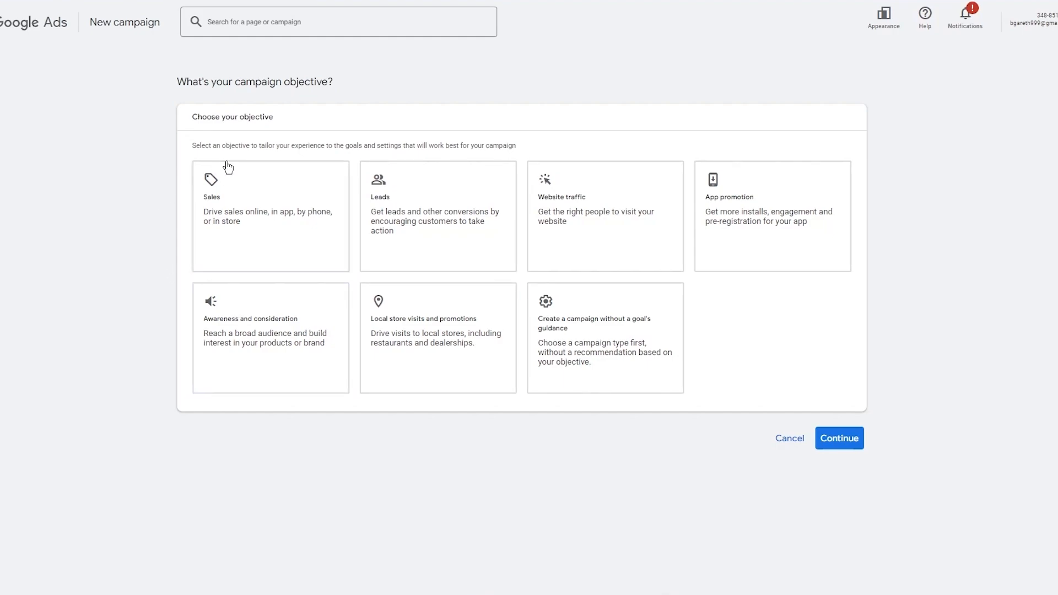
pyautogui.click(289, 181)
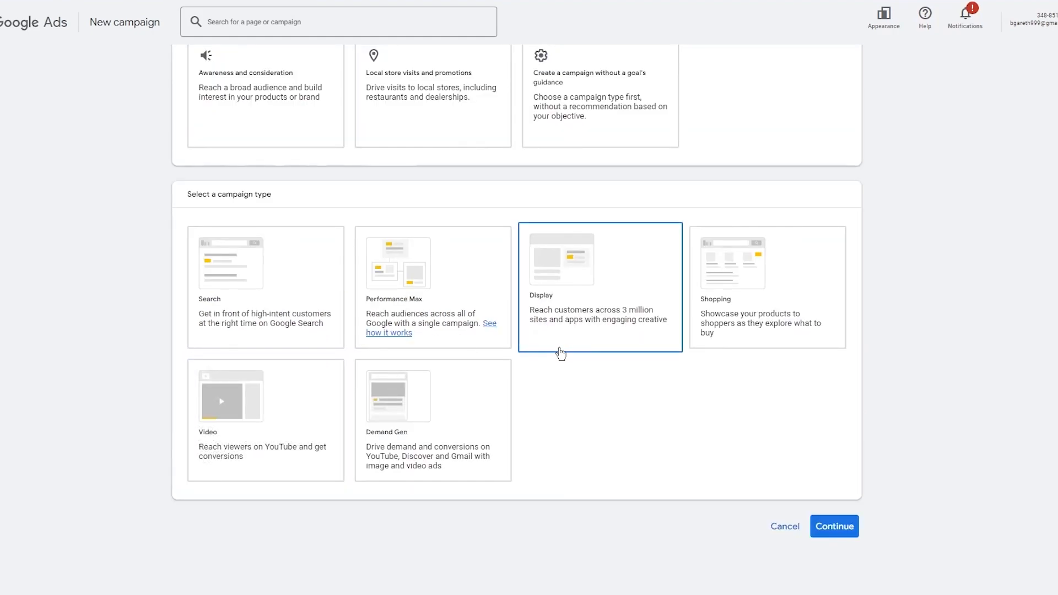
pyautogui.click(772, 276)
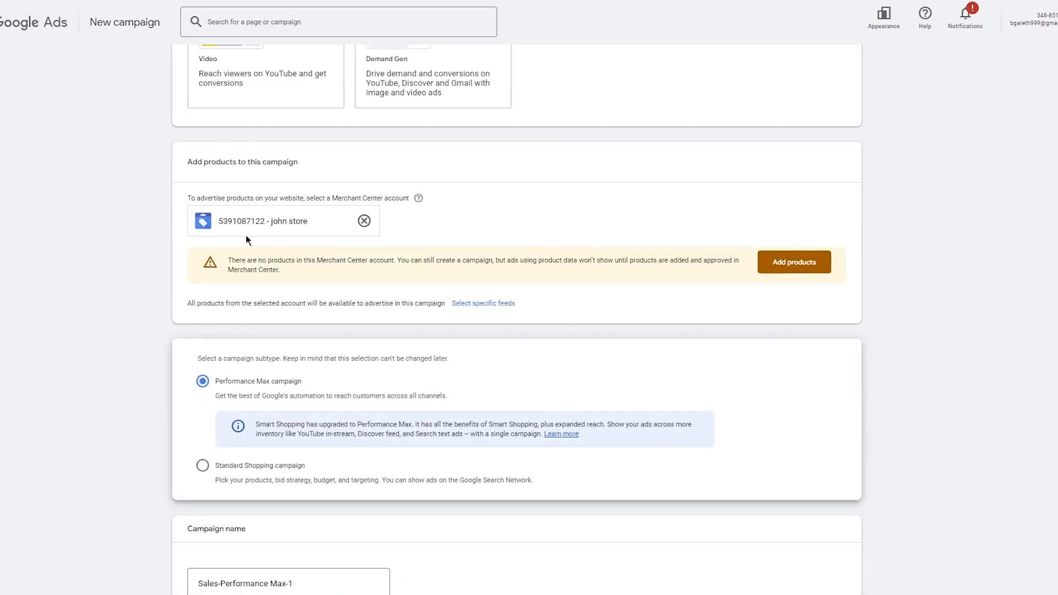
pyautogui.click(775, 264)
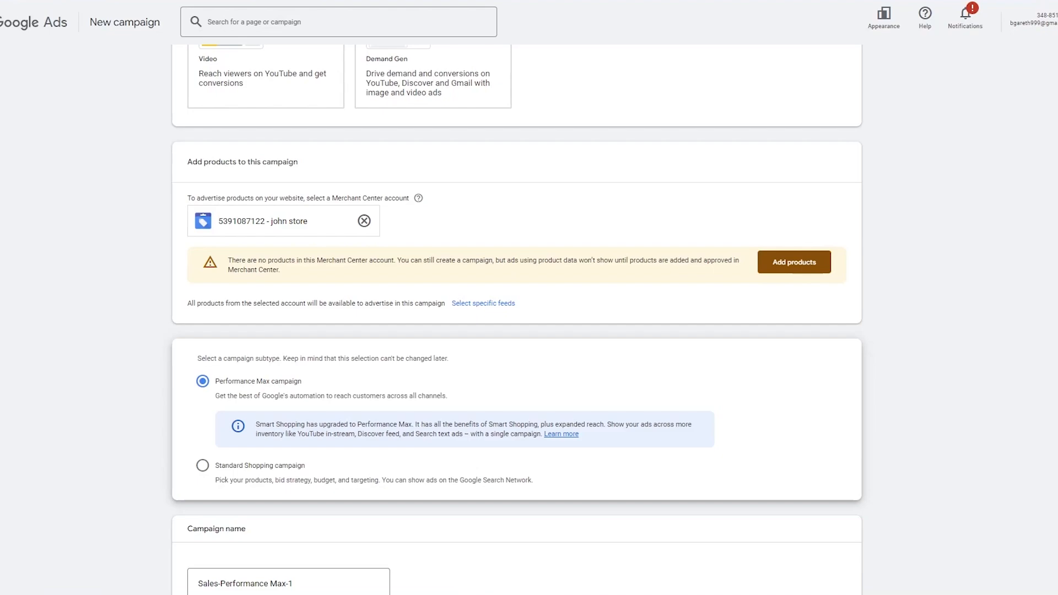
# Keep Conversion value as the bidding focus, with bidding for new customers only switched off, and continue to the campaign settings
pyautogui.scroll(1, 837, 168)
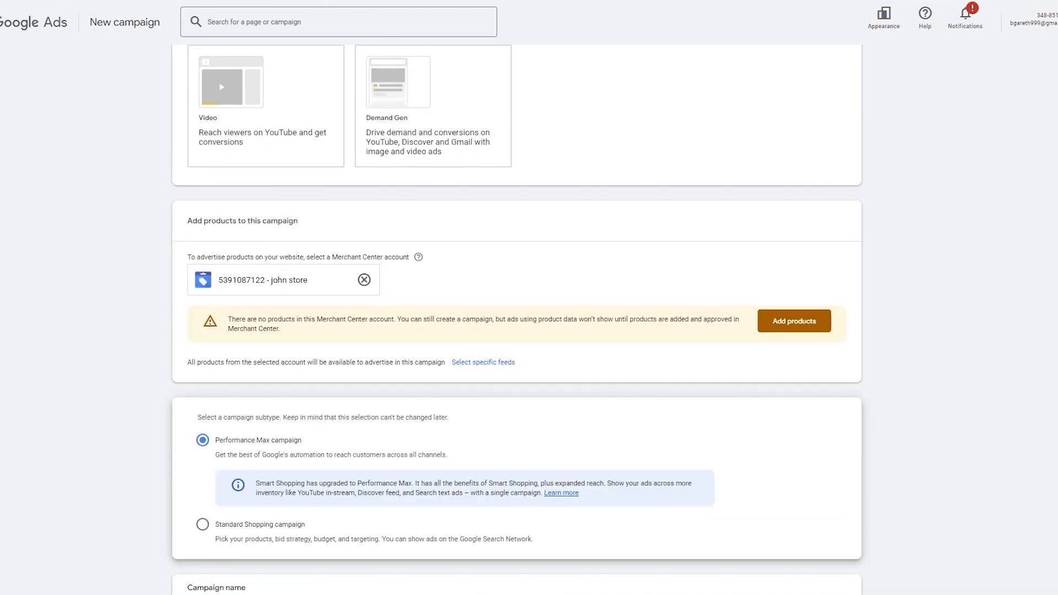
pyautogui.scroll(-3, 513, 270)
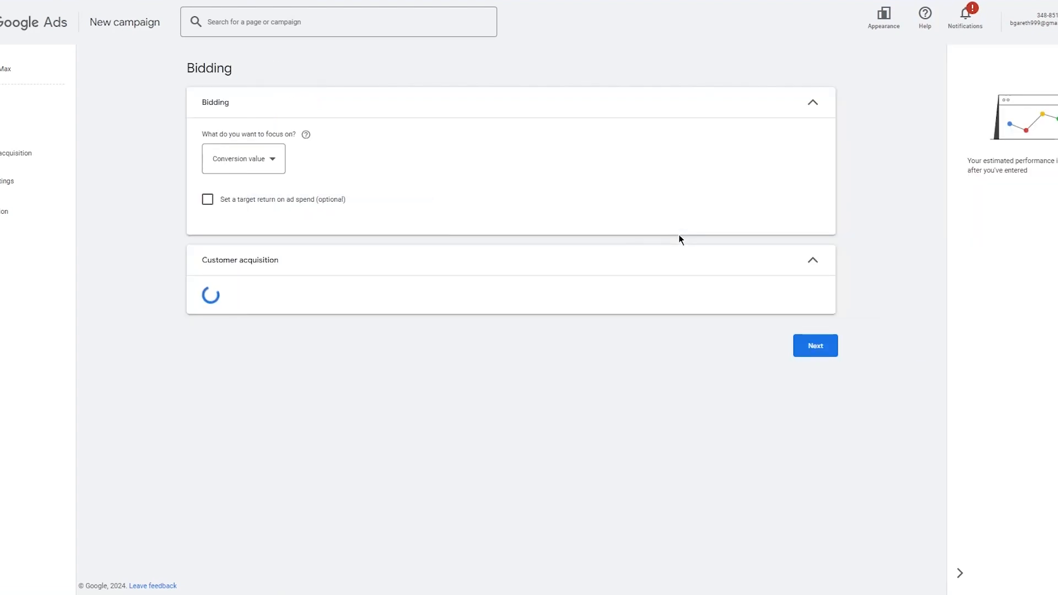
pyautogui.click(265, 169)
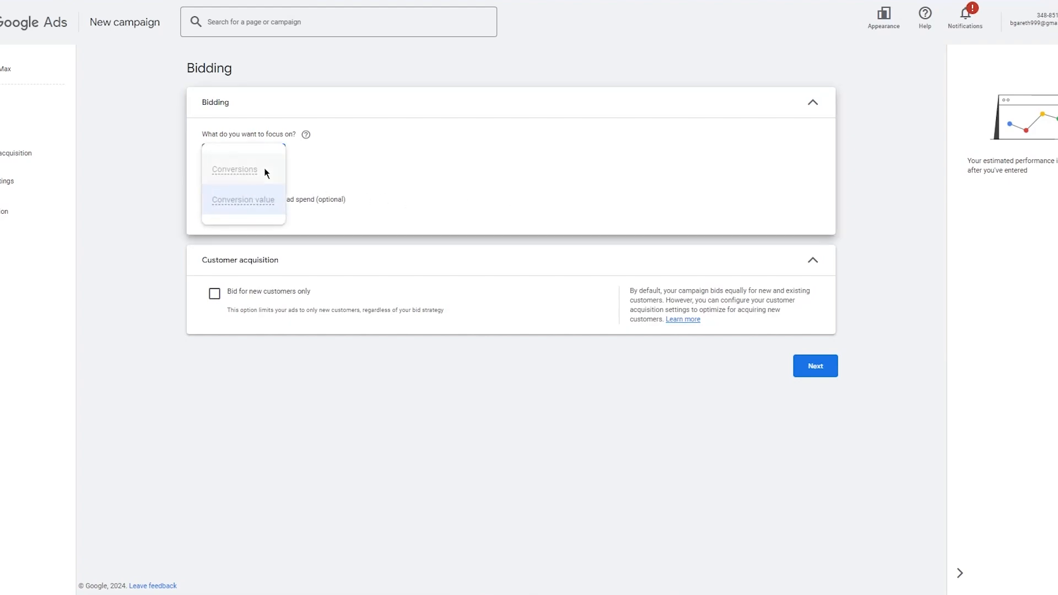
pyautogui.click(316, 166)
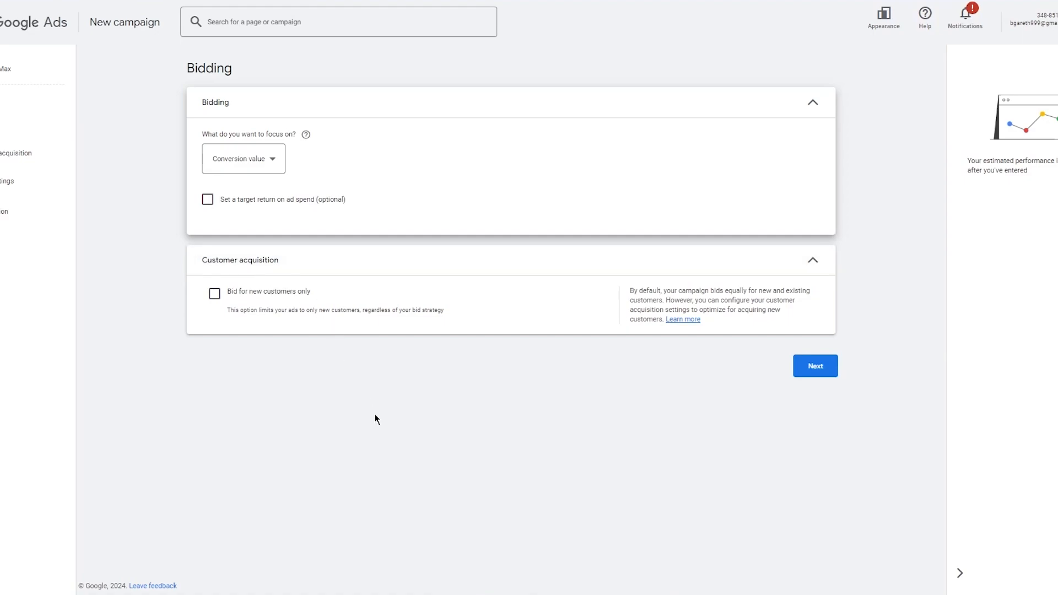
pyautogui.click(215, 294)
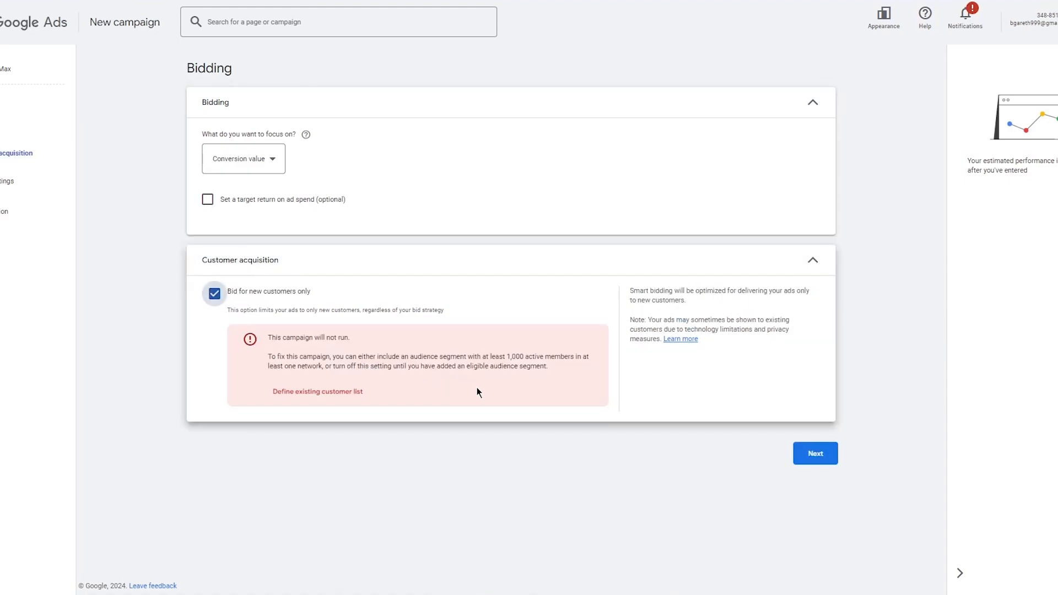
pyautogui.click(215, 294)
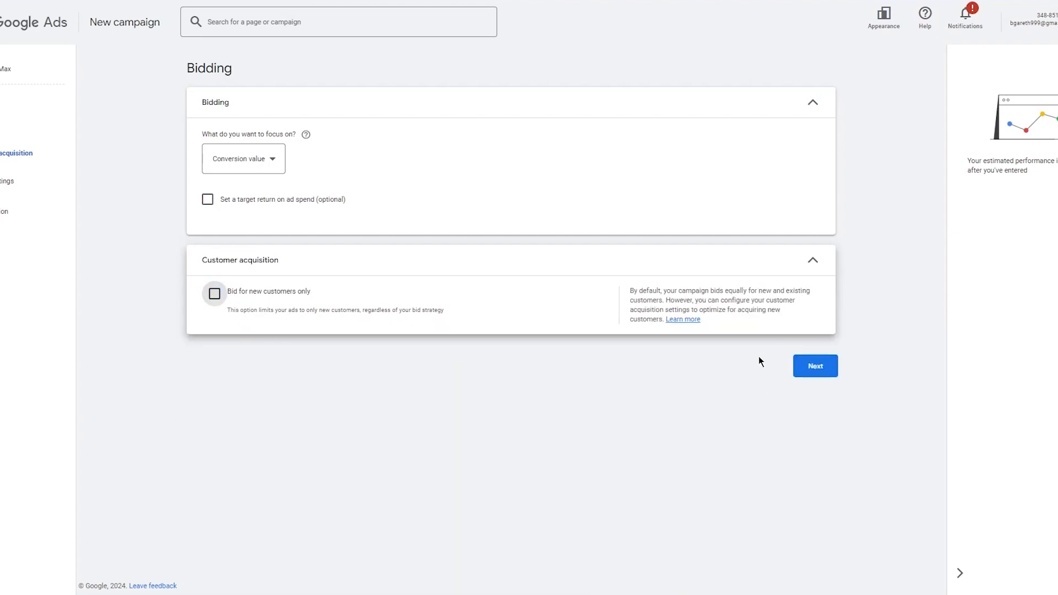
pyautogui.click(806, 366)
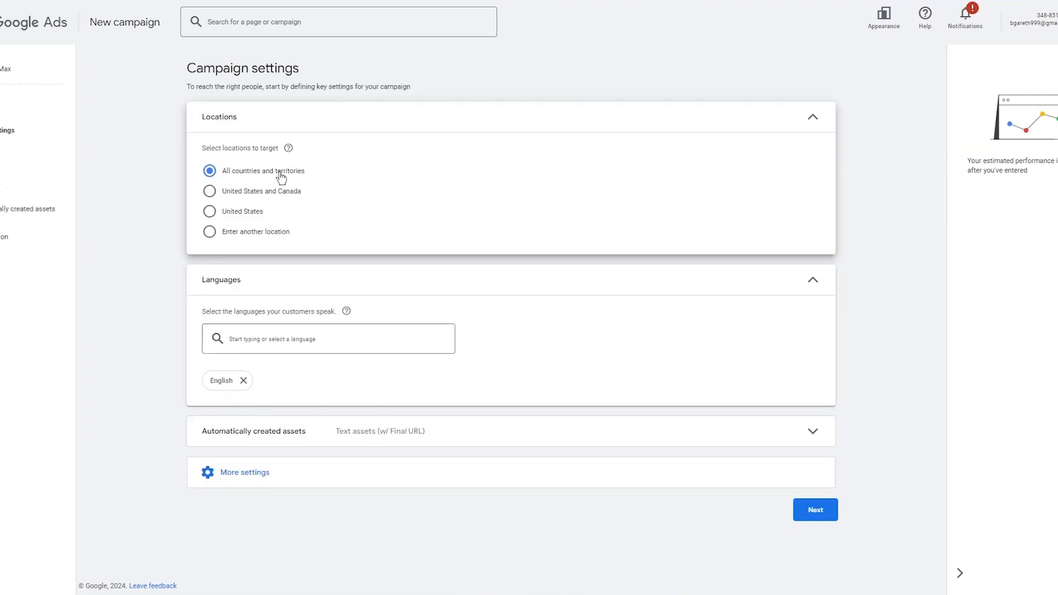
# Set the campaign's customer languages to All languages and continue to asset generation
pyautogui.click(315, 338)
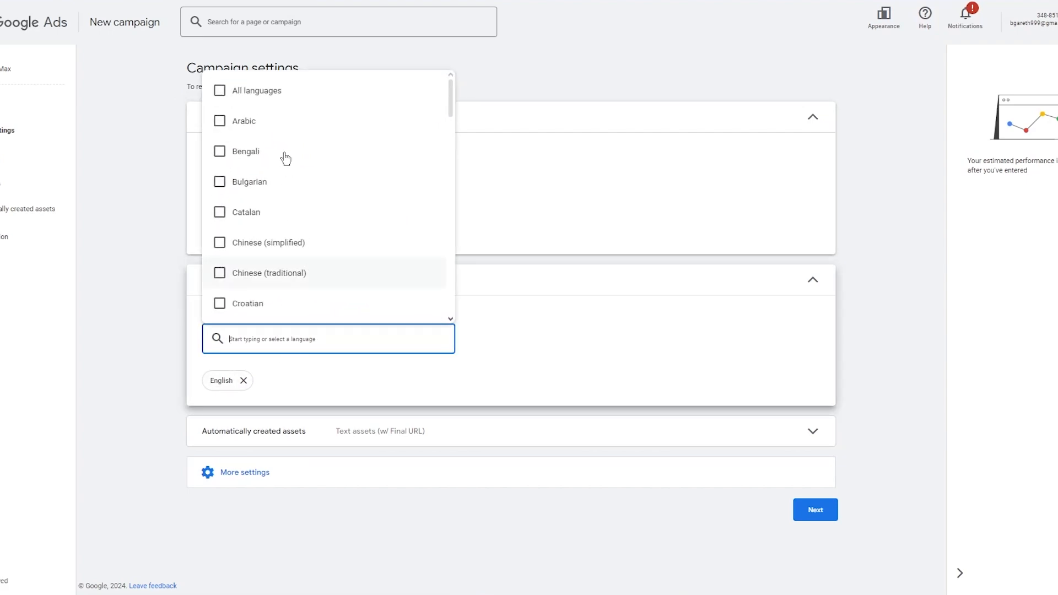
pyautogui.click(296, 97)
pyautogui.click(685, 78)
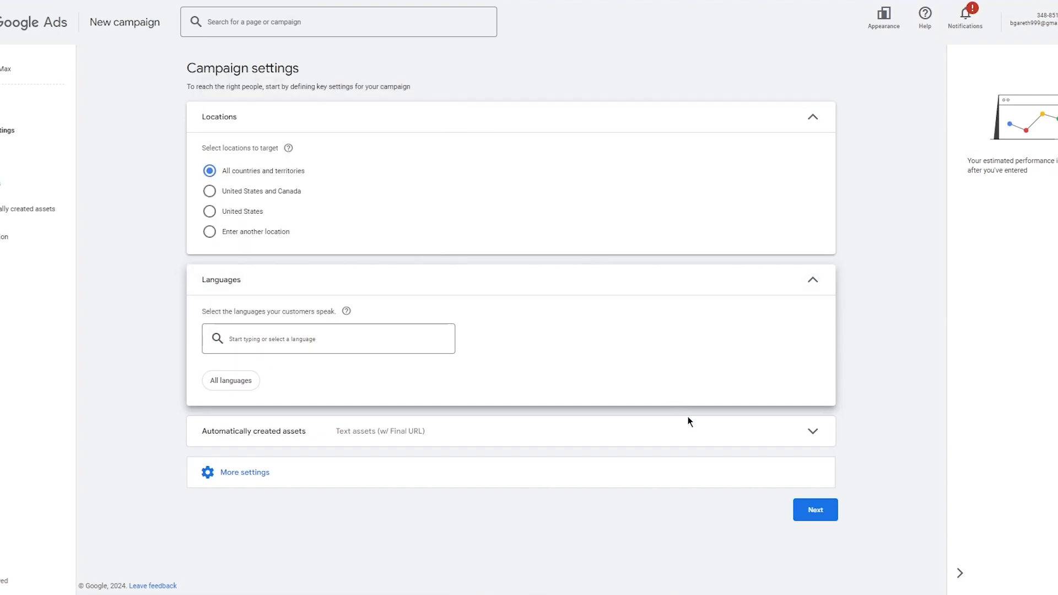
pyautogui.click(814, 510)
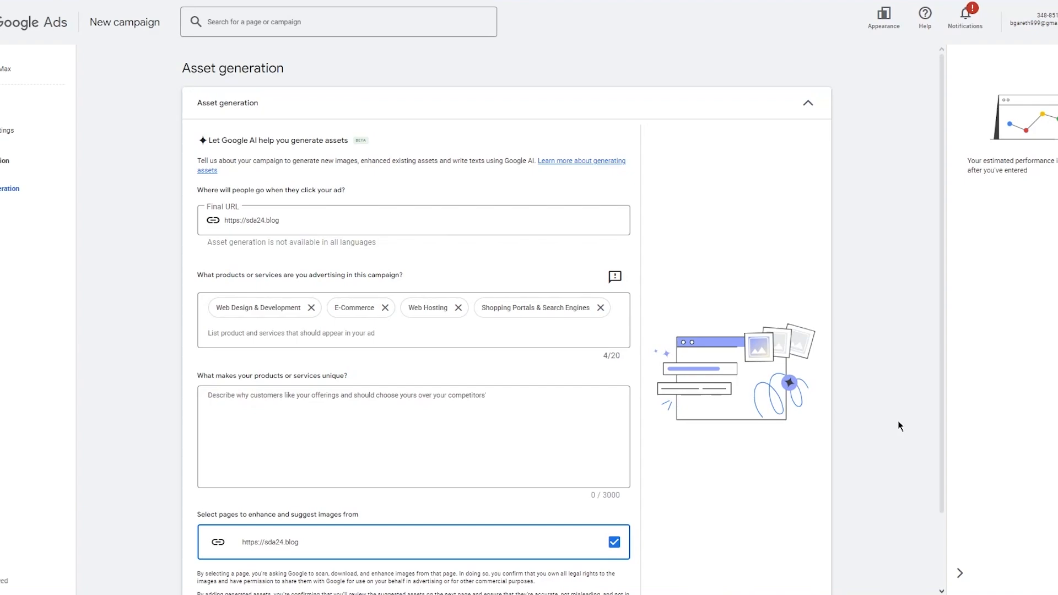
# Enter "jgjhgjhg" as what makes the products unique, and skip the AI asset generation
pyautogui.scroll(-2, 416, 157)
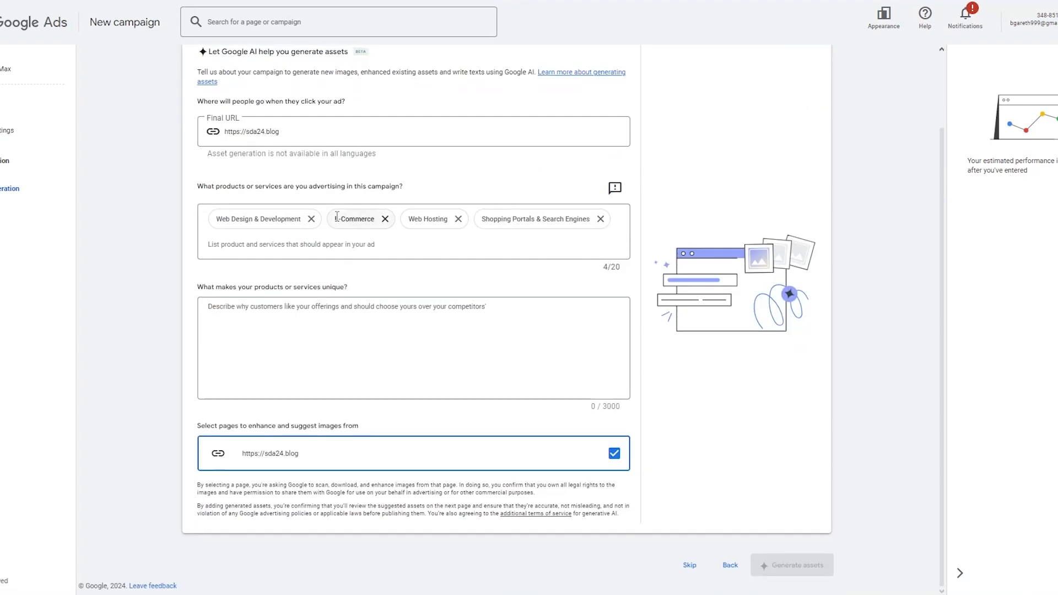
pyautogui.click(303, 343)
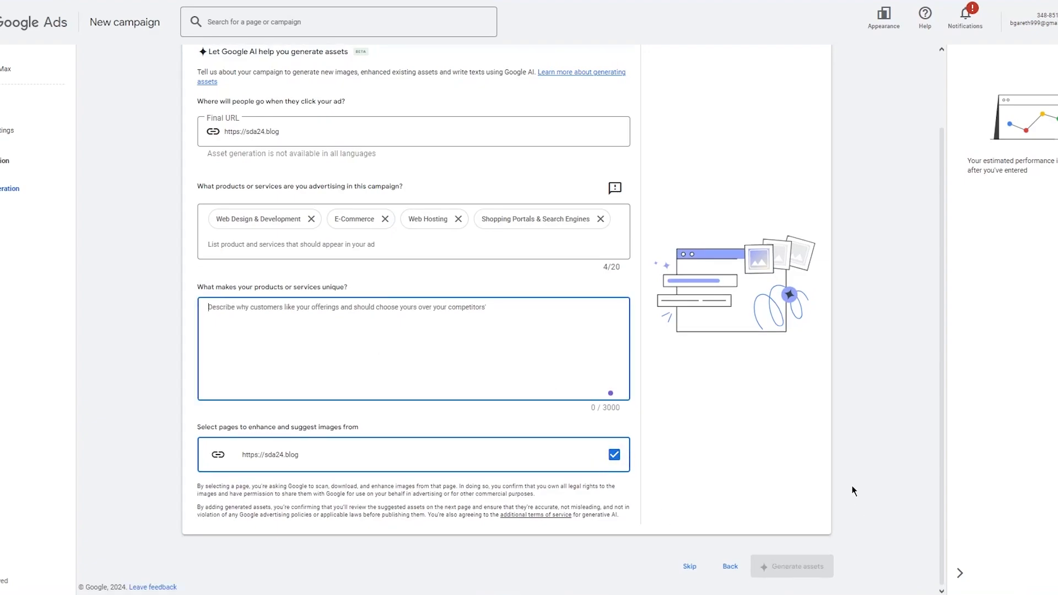
pyautogui.write('jgjhgjhg')
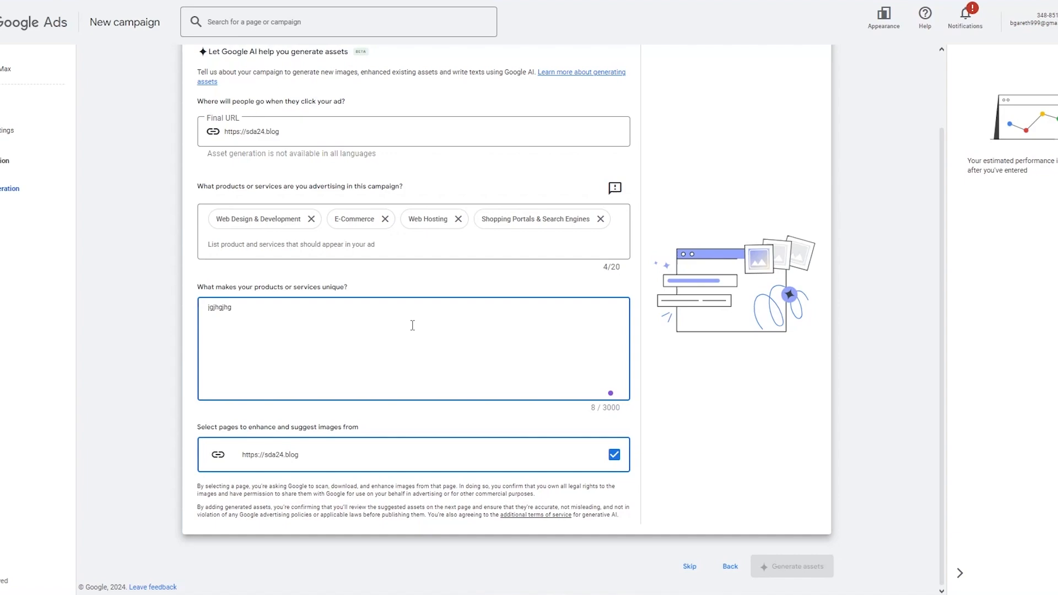
pyautogui.scroll(2, 412, 325)
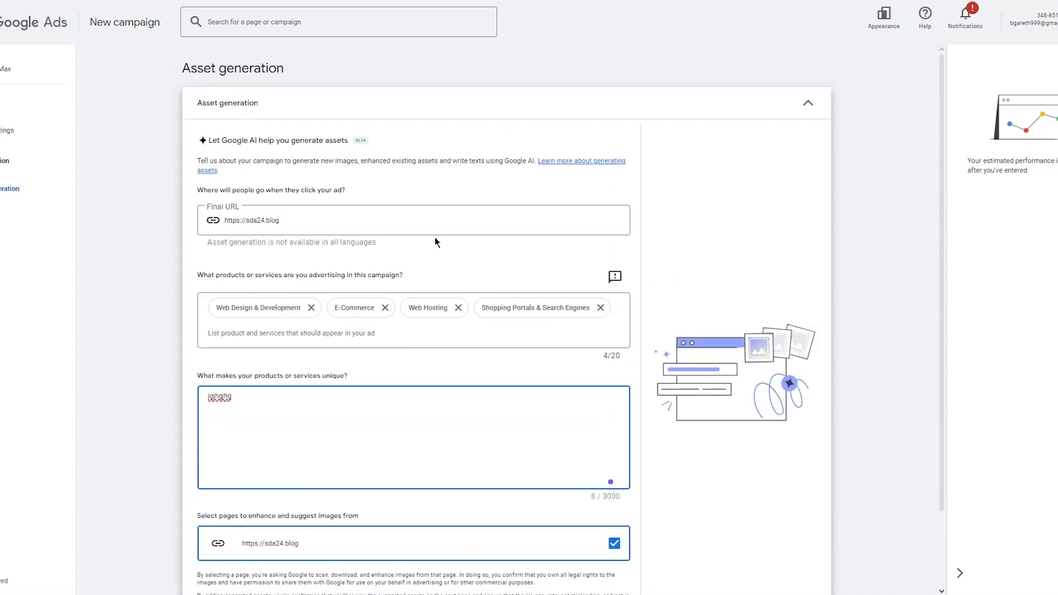
pyautogui.scroll(-2, 491, 288)
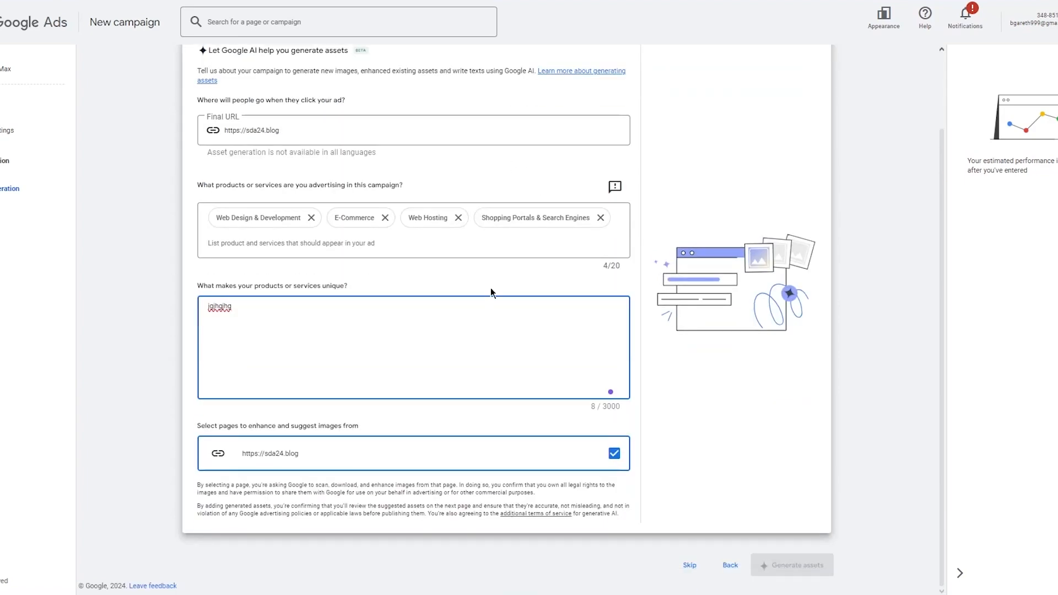
pyautogui.click(437, 412)
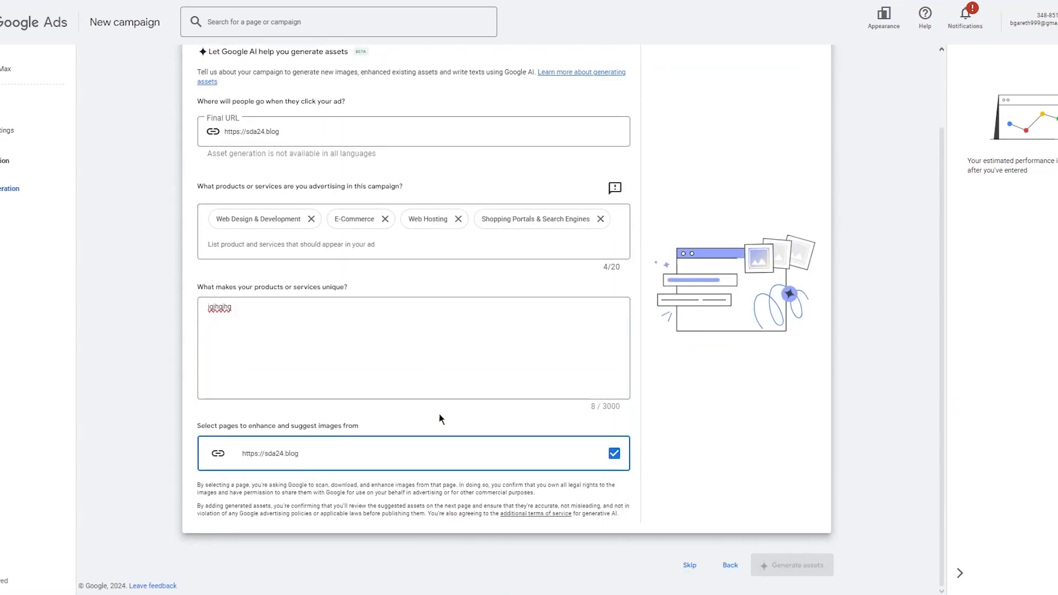
pyautogui.click(686, 563)
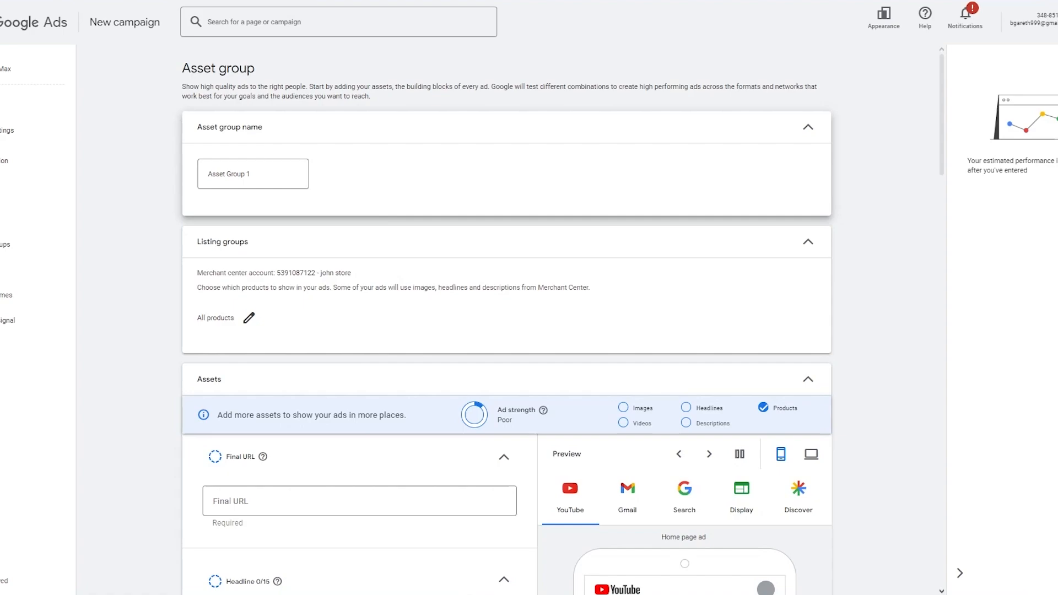
# Examine the asset group's required assets and its Gmail and YouTube ad previews
pyautogui.scroll(-1, 307, 246)
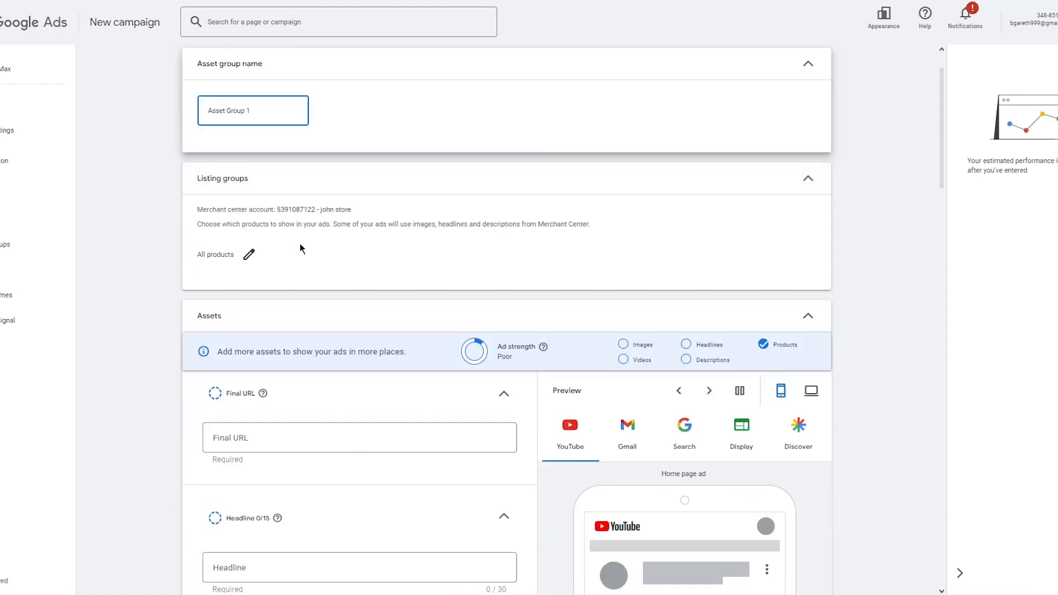
pyautogui.scroll(-10, 299, 248)
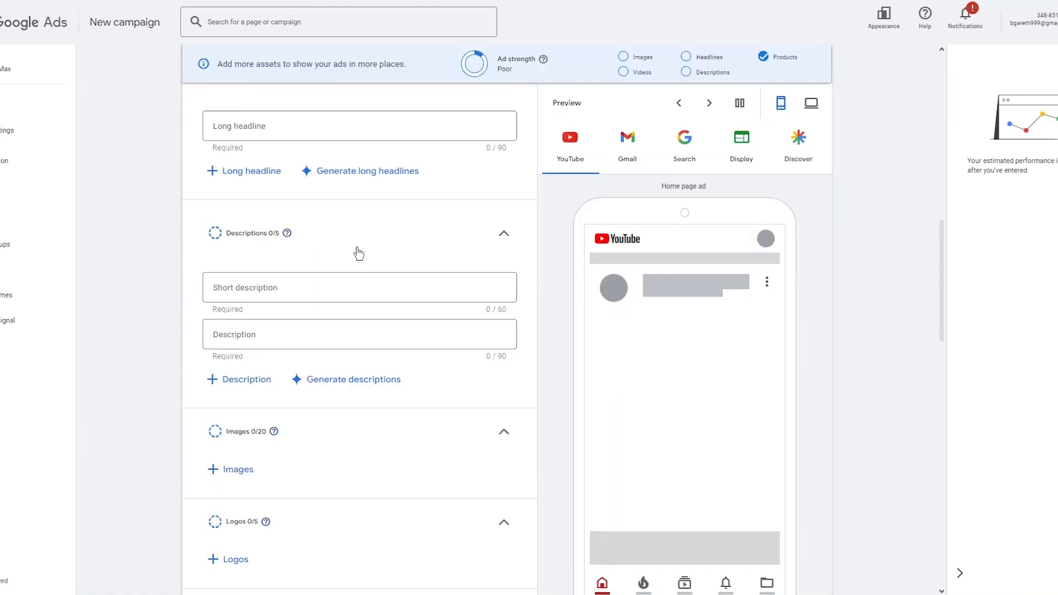
pyautogui.scroll(10, 430, 271)
pyautogui.scroll(-20, 786, 310)
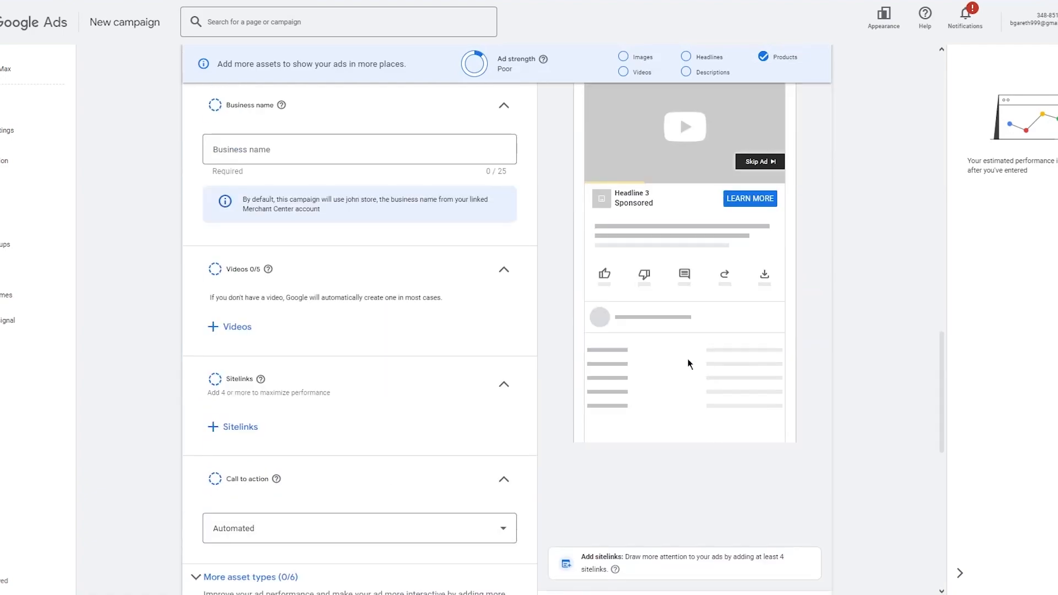
pyautogui.scroll(15, 702, 204)
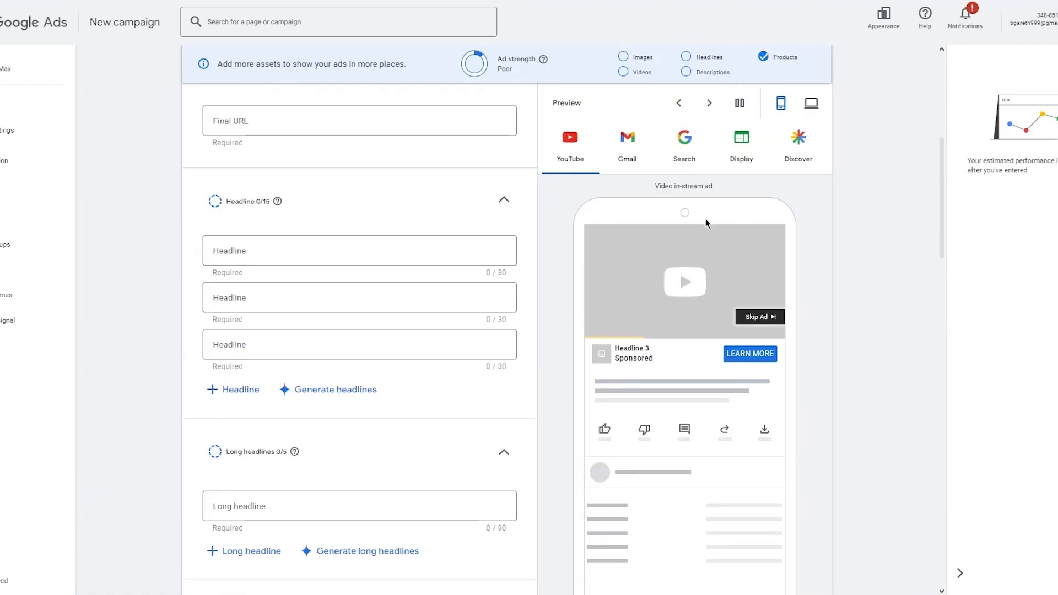
pyautogui.scroll(3, 705, 220)
pyautogui.click(648, 309)
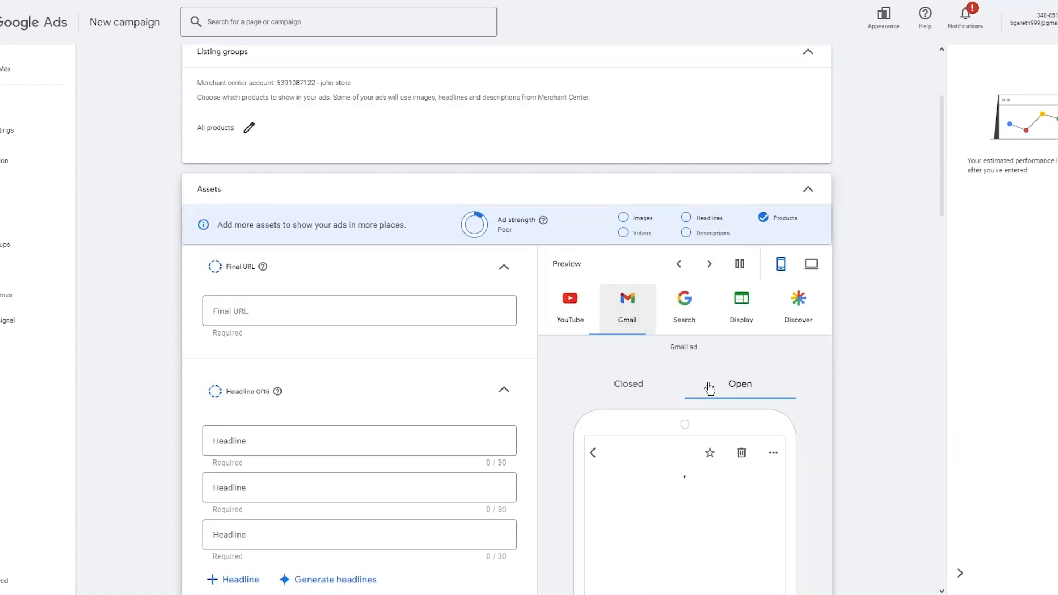
pyautogui.scroll(-2, 728, 366)
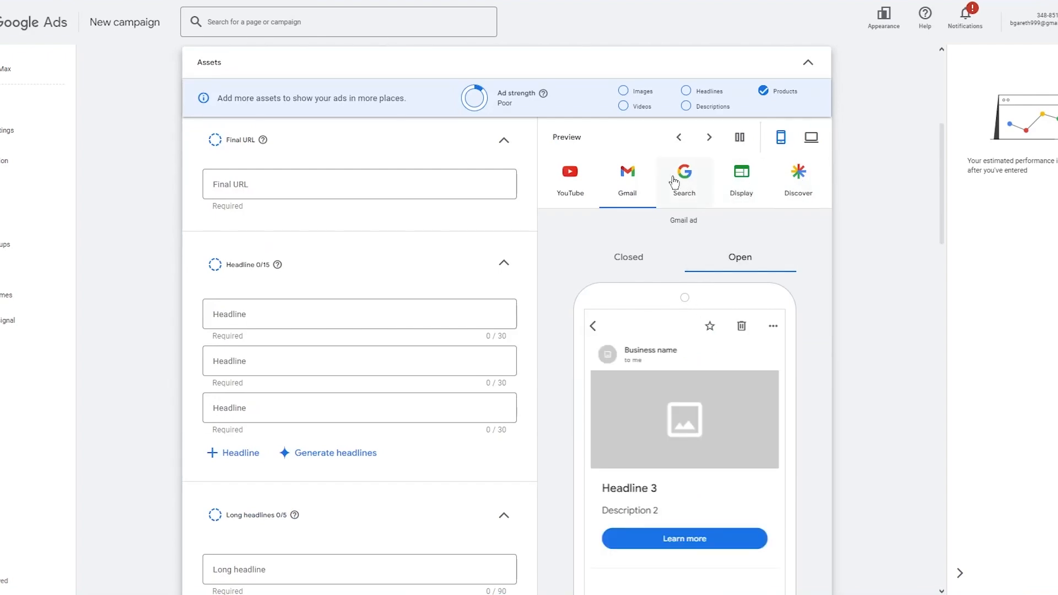
pyautogui.click(551, 172)
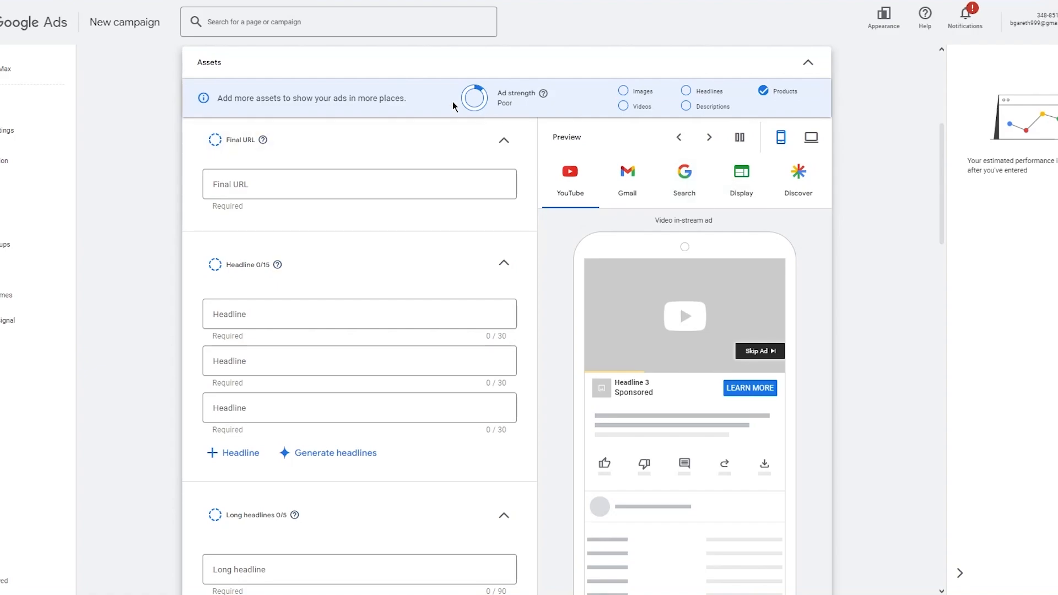
pyautogui.click(270, 182)
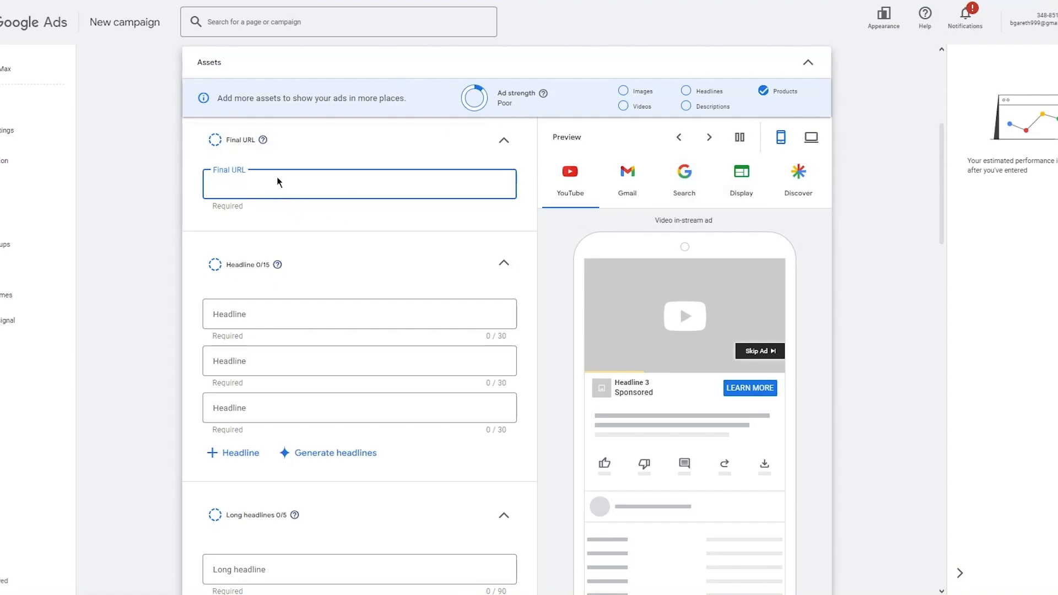
pyautogui.write('http://www')
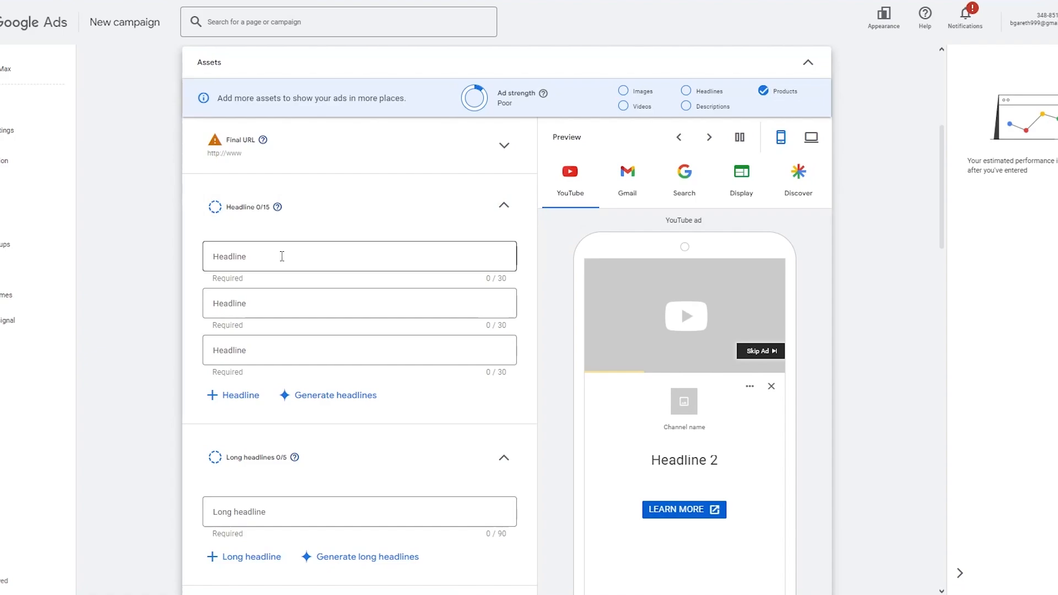
pyautogui.click(286, 256)
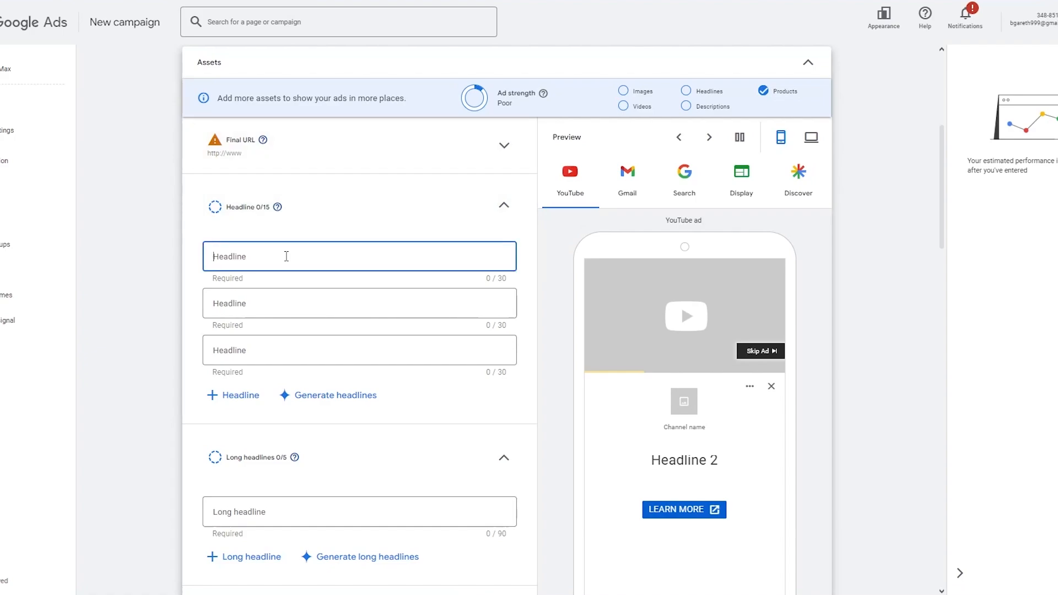
pyautogui.click(326, 144)
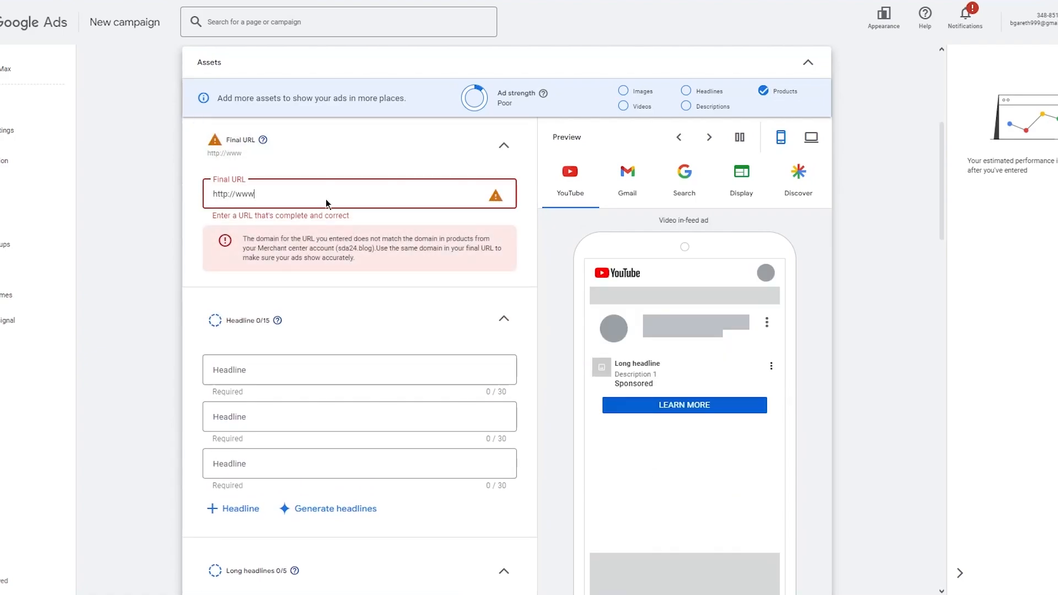
pyautogui.write('youtub')
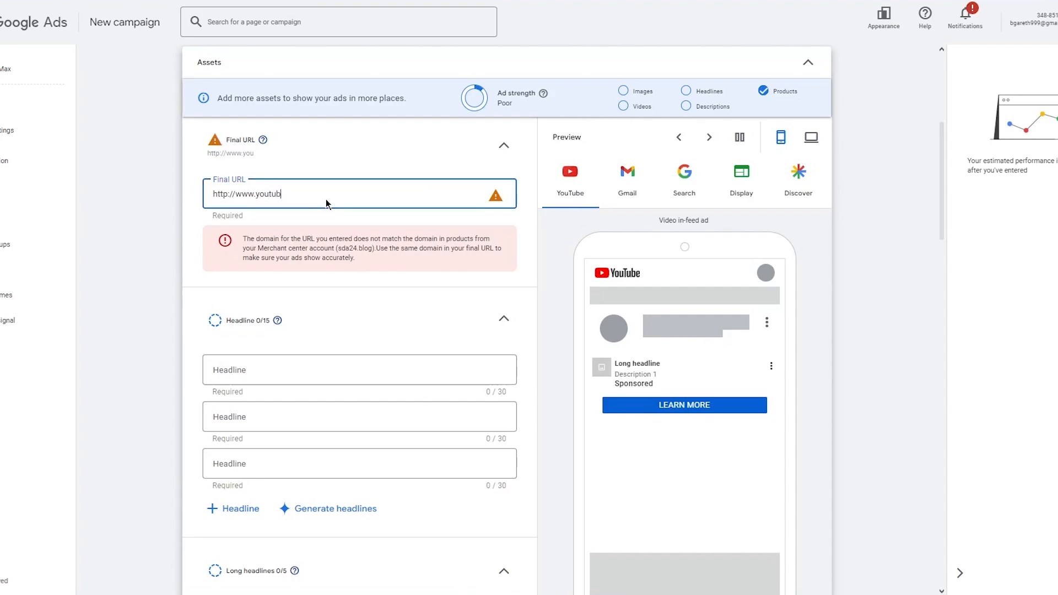
pyautogui.write('e.com')
pyautogui.press('Tab')
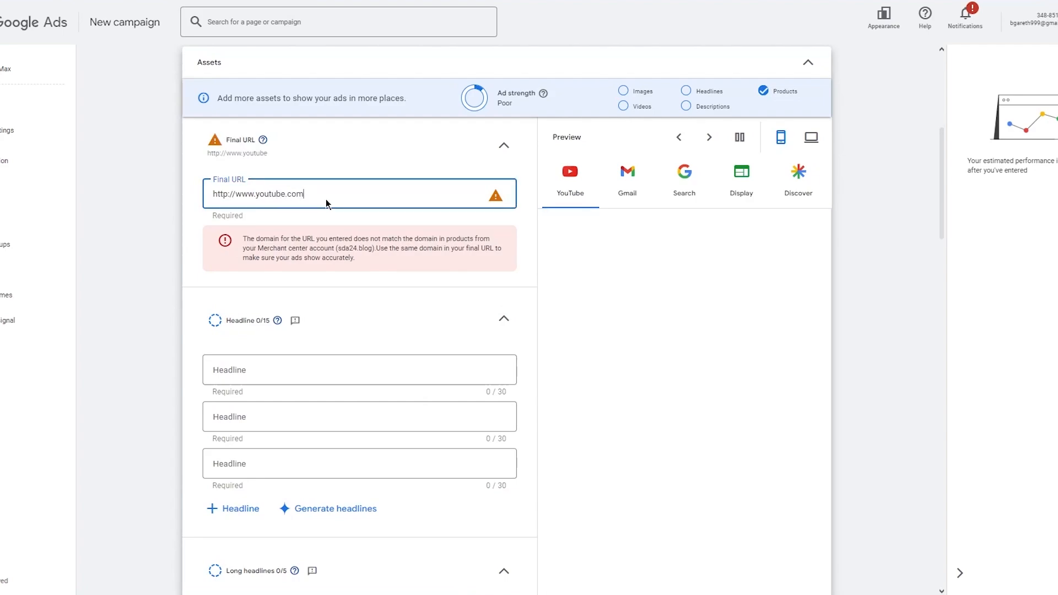
pyautogui.click(340, 365)
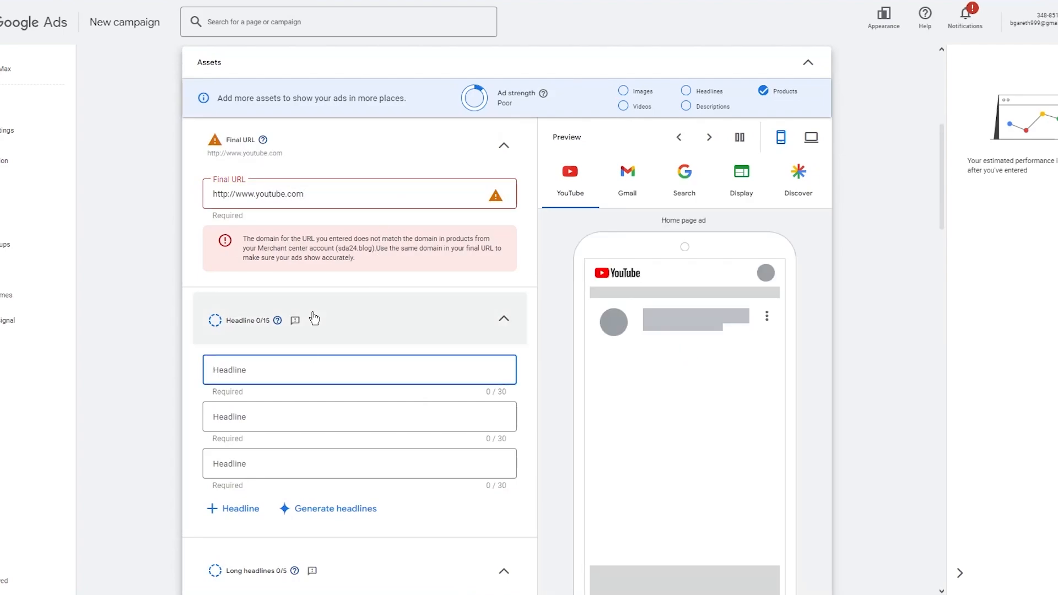
# Try to generate headlines with Google AI without describing the offering, and close the headline chooser without saving
pyautogui.scroll(-5, 334, 253)
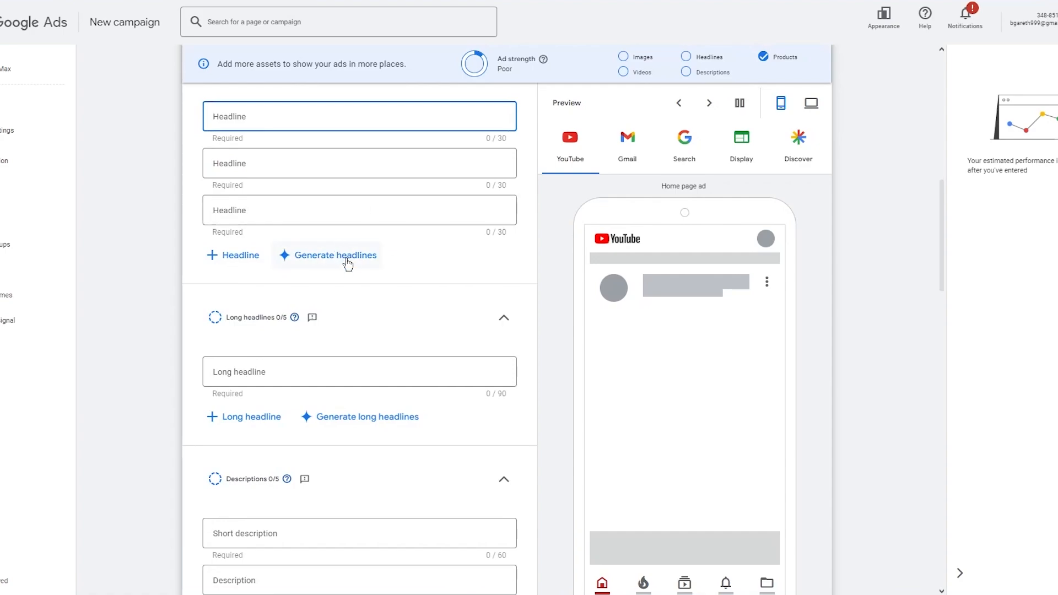
pyautogui.click(347, 265)
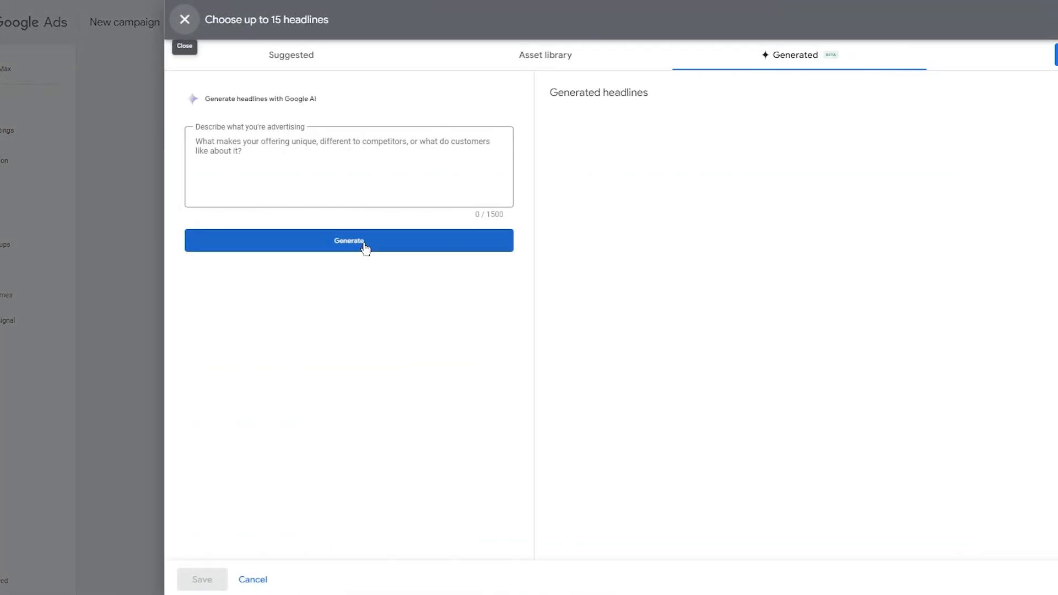
pyautogui.click(353, 243)
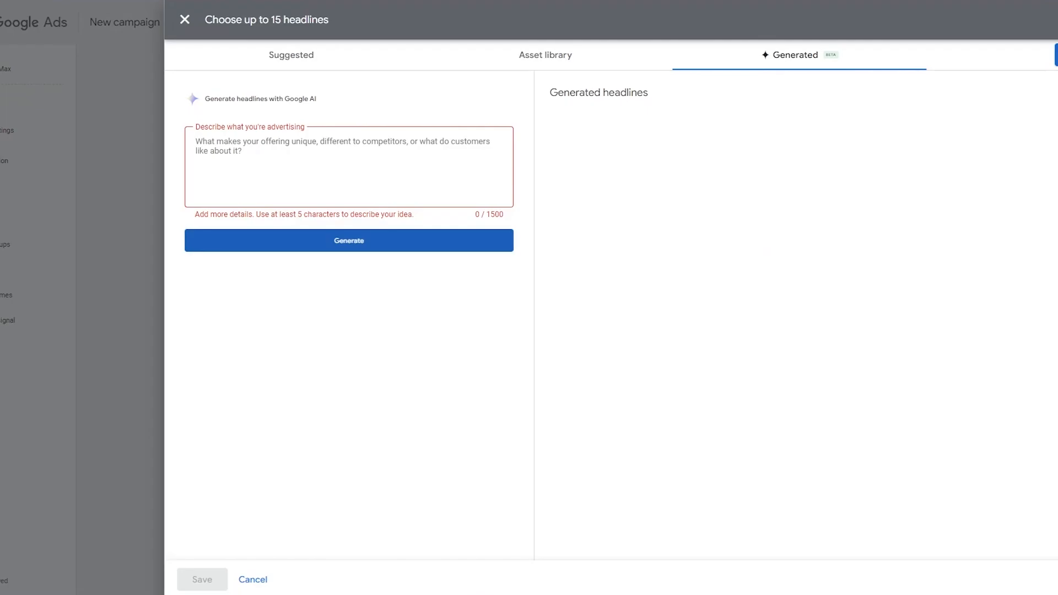
pyautogui.click(1057, 55)
pyautogui.click(725, 350)
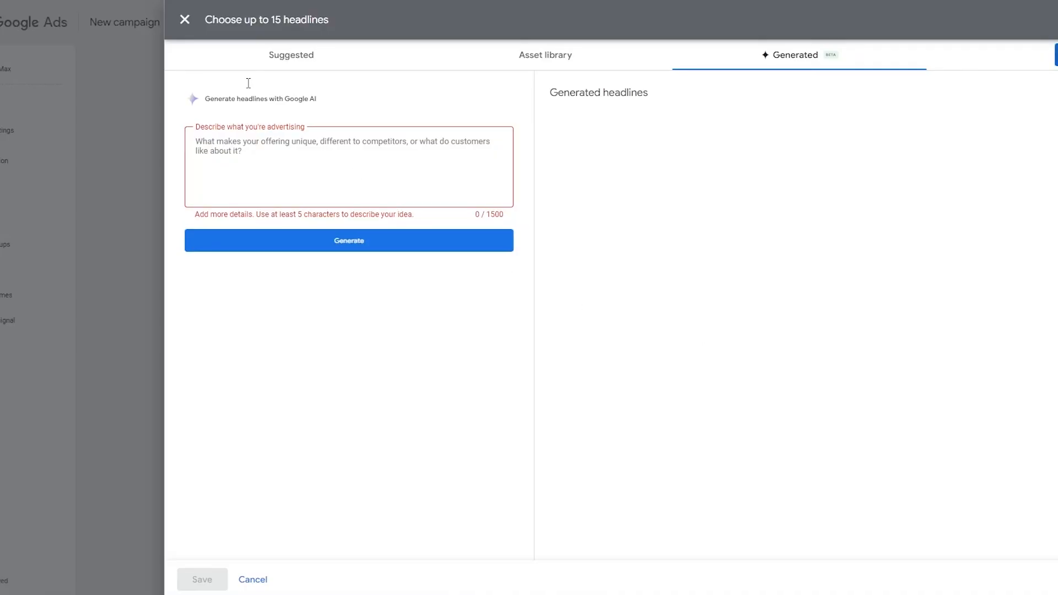
pyautogui.click(186, 22)
# Leave the asset group's search themes and audience signal empty and continue to the campaign budget
pyautogui.scroll(-15, 365, 250)
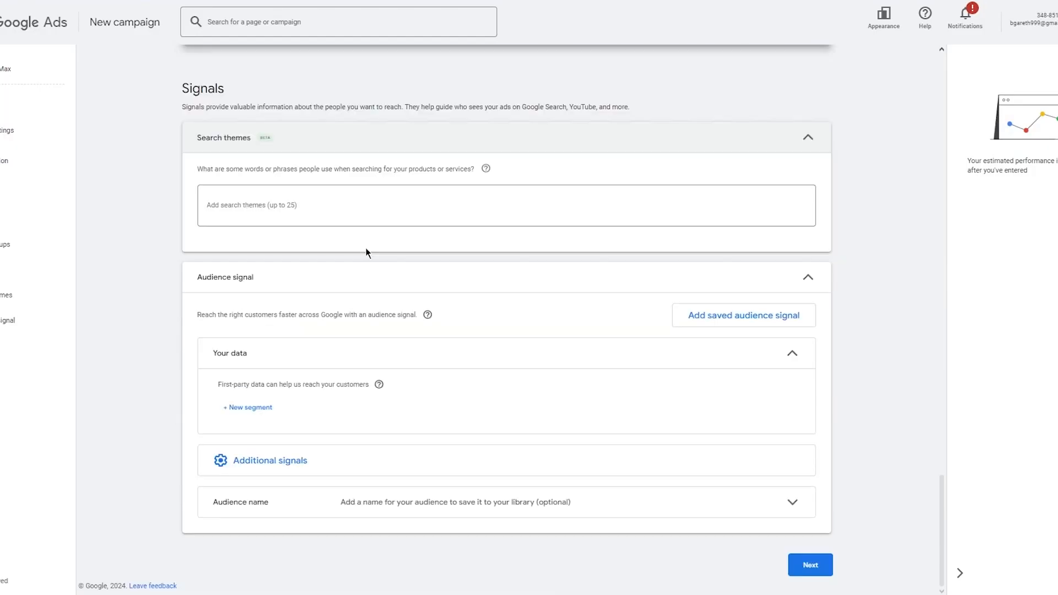
pyautogui.scroll(2, 779, 499)
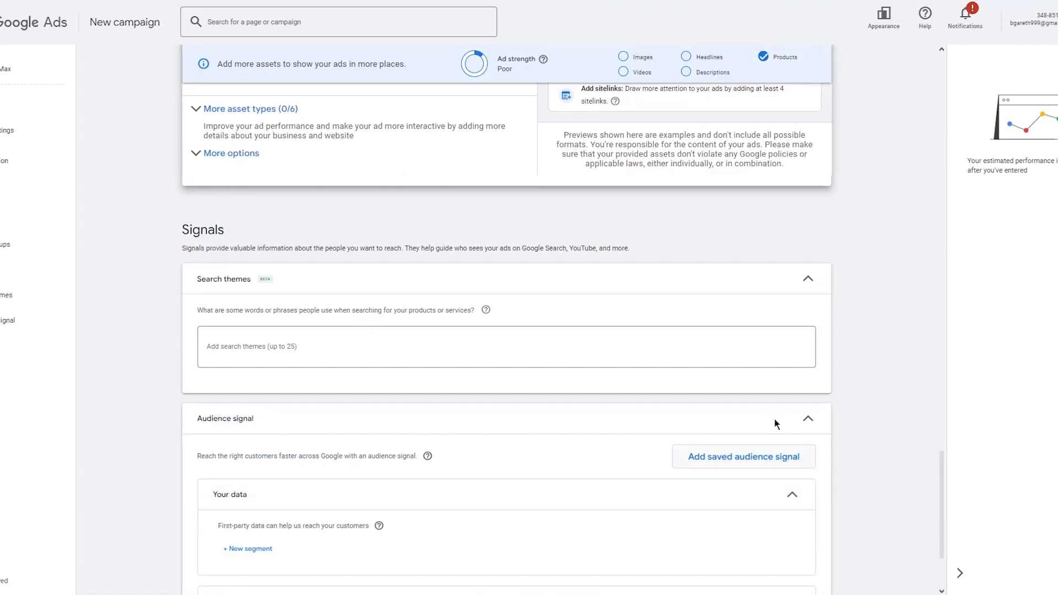
pyautogui.scroll(-3, 767, 381)
pyautogui.click(810, 567)
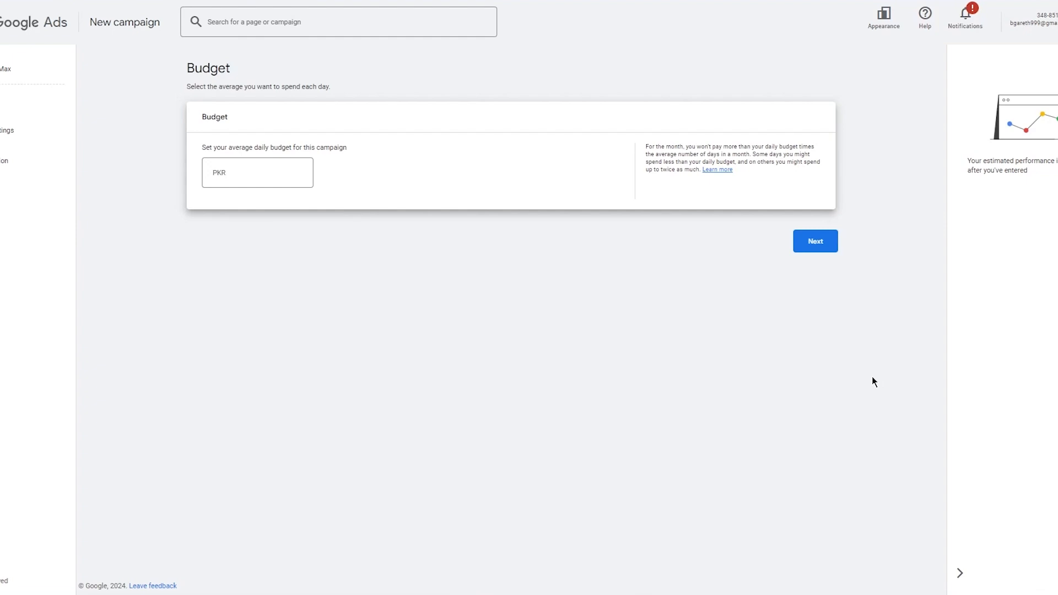
# Set the campaign's average daily budget to PKR 88 and continue to the summary
pyautogui.click(283, 177)
pyautogui.write('88')
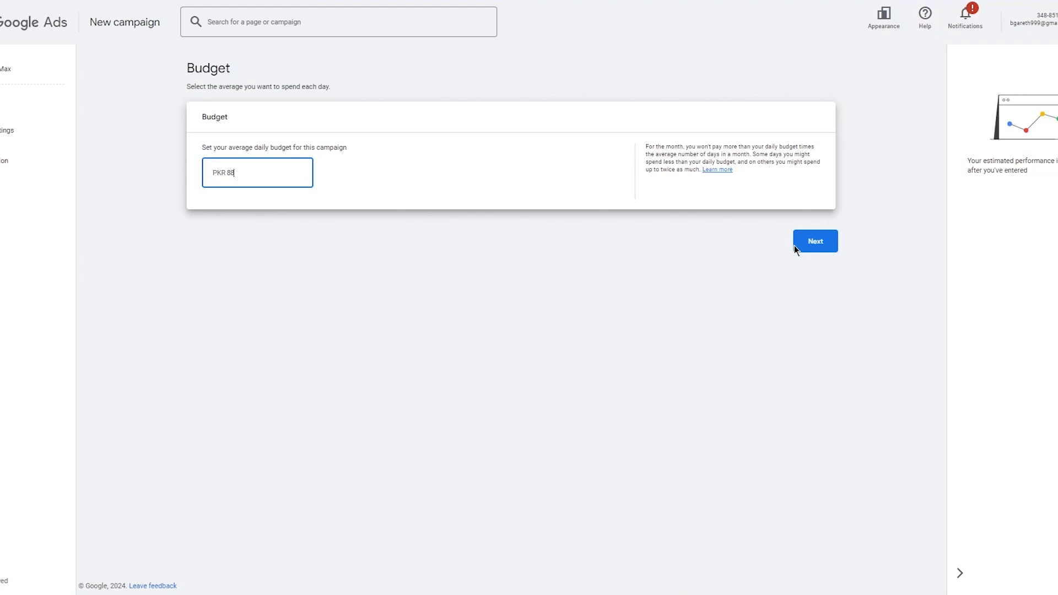
pyautogui.click(824, 244)
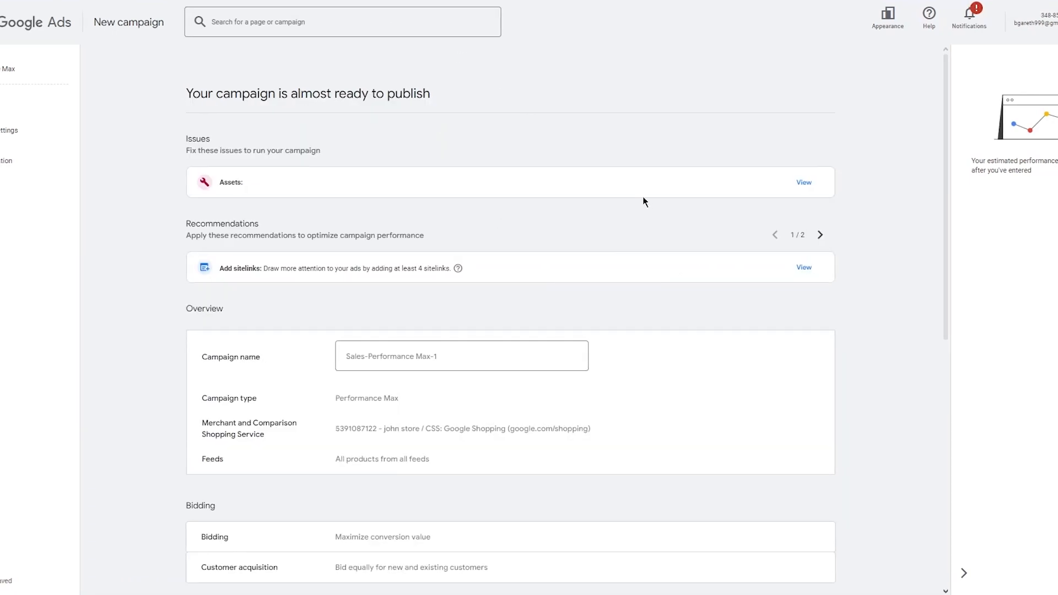
# Review the campaign summary, from its issues and recommendations through the bidding, campaign settings, asset group and budget
pyautogui.scroll(-8, 639, 199)
pyautogui.scroll(8, 719, 448)
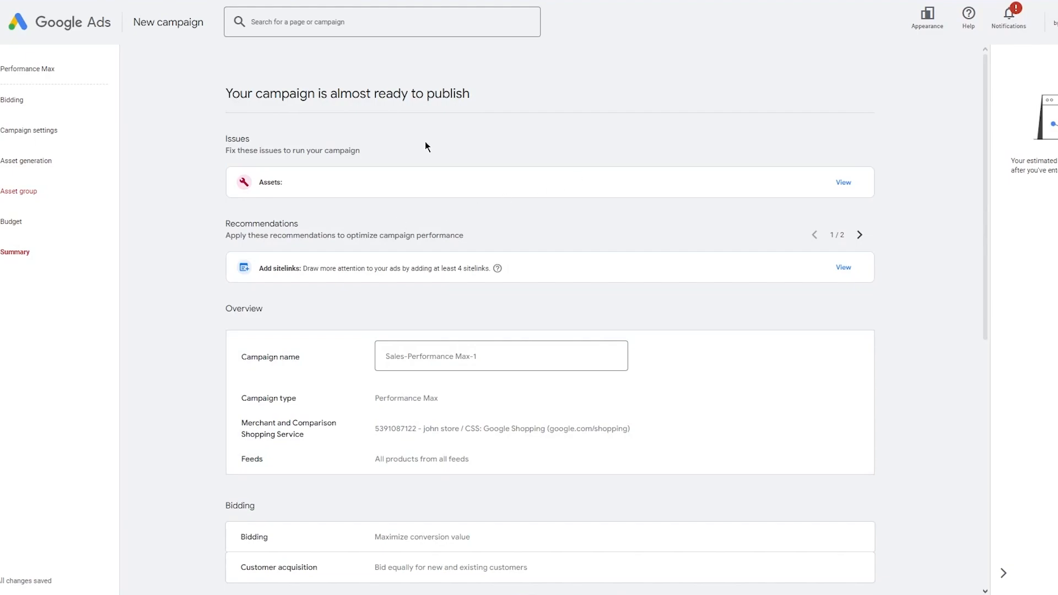
pyautogui.scroll(-8, 686, 270)
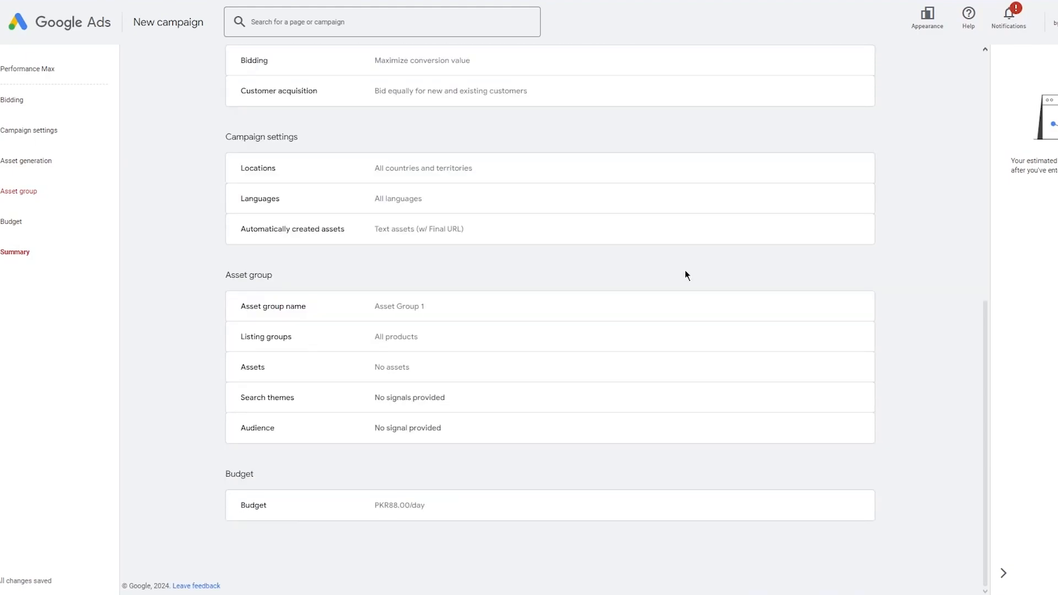
pyautogui.scroll(6, 509, 228)
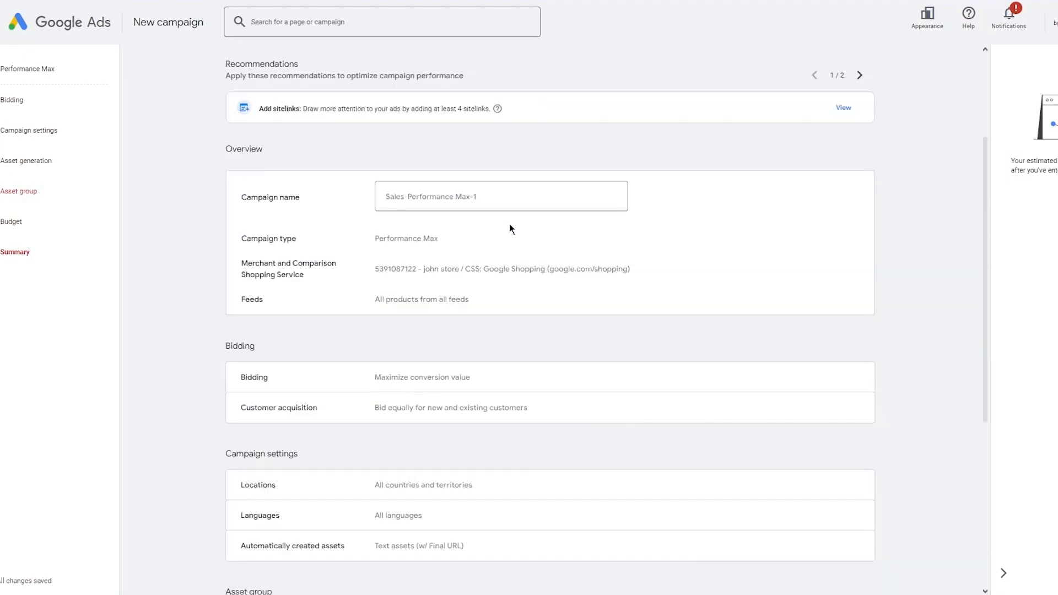
pyautogui.scroll(3, 509, 228)
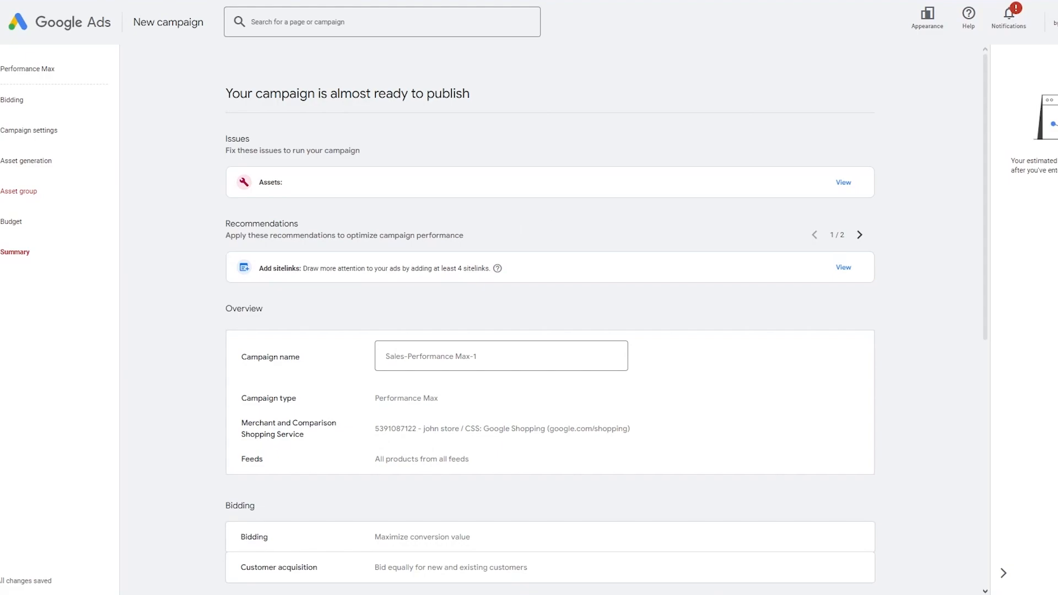